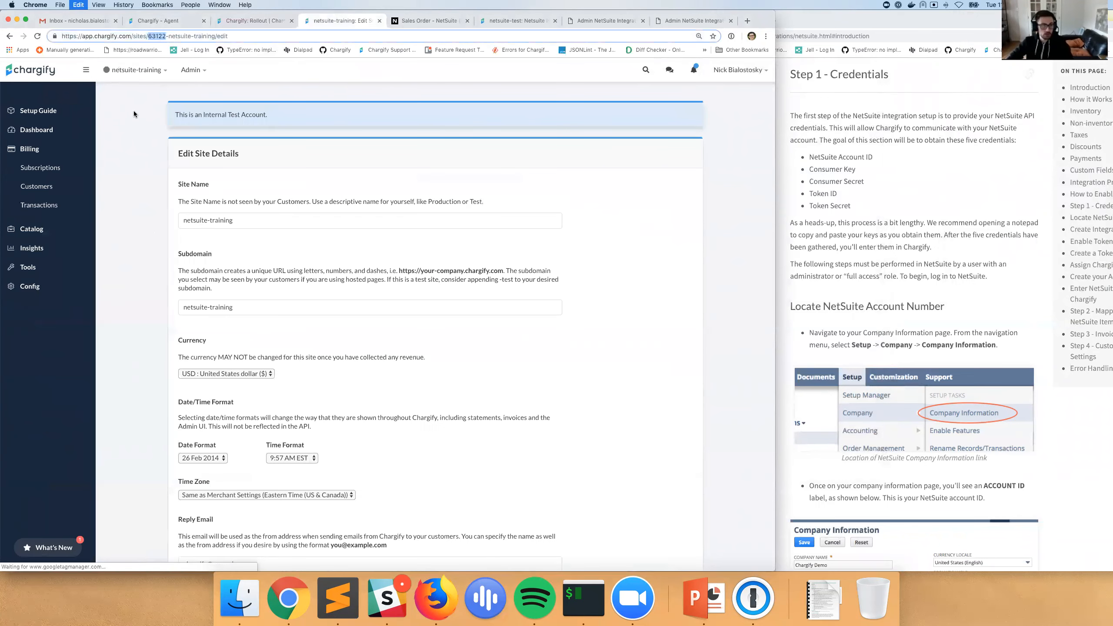
Step: Open the feature rollout control list for Netsuite from the admin features list
key("ctrl+shift+Tab")
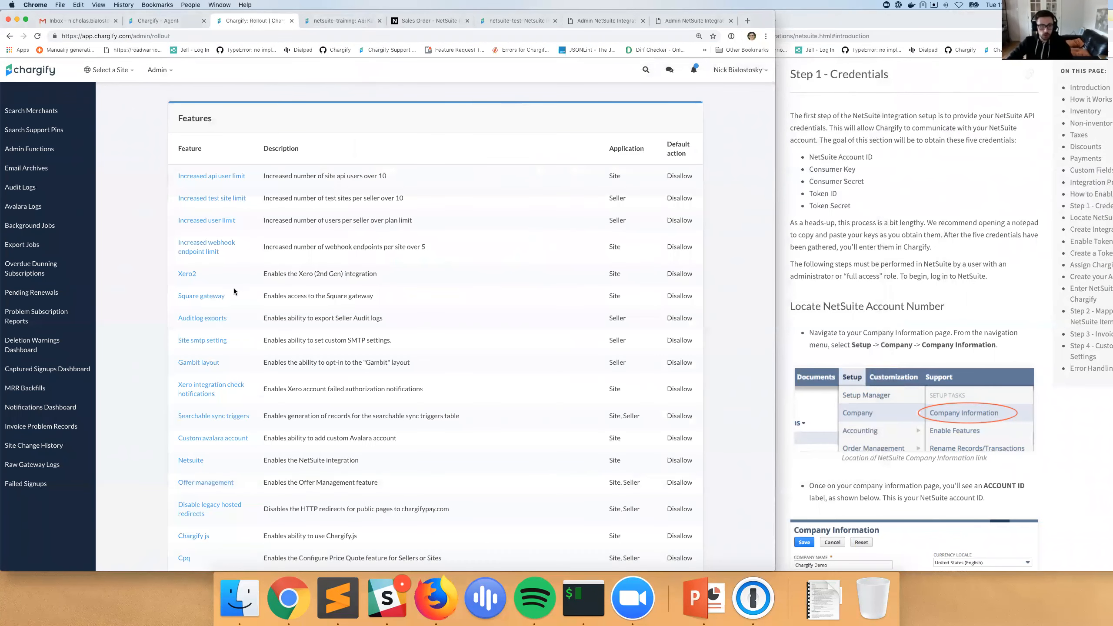
scroll(229, 291, "down", 3)
left_click(205, 391)
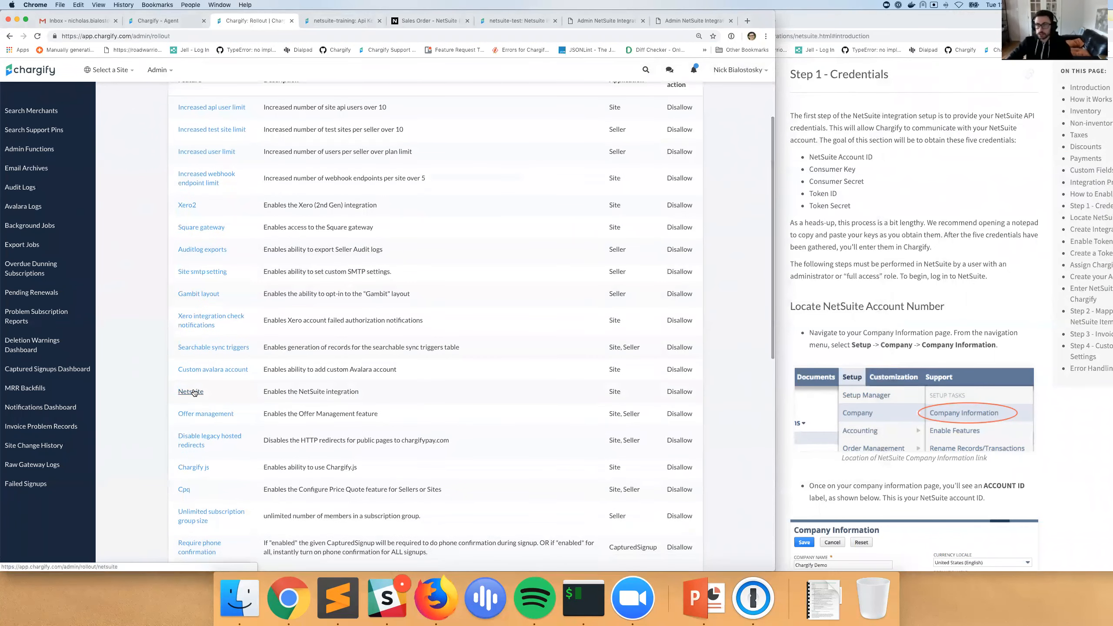
scroll(275, 351, "down", 5)
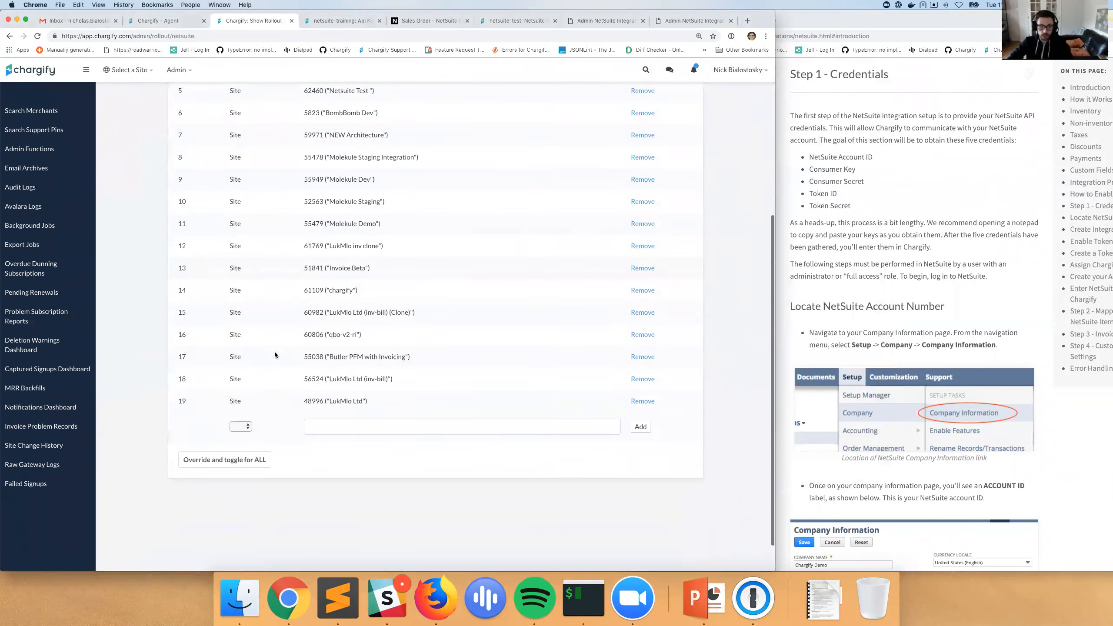
Step: Add the site with ID 63122 to the Netsuite feature rollout list
left_click(247, 391)
left_click(261, 396)
left_click(325, 390)
type("63122")
left_click(638, 392)
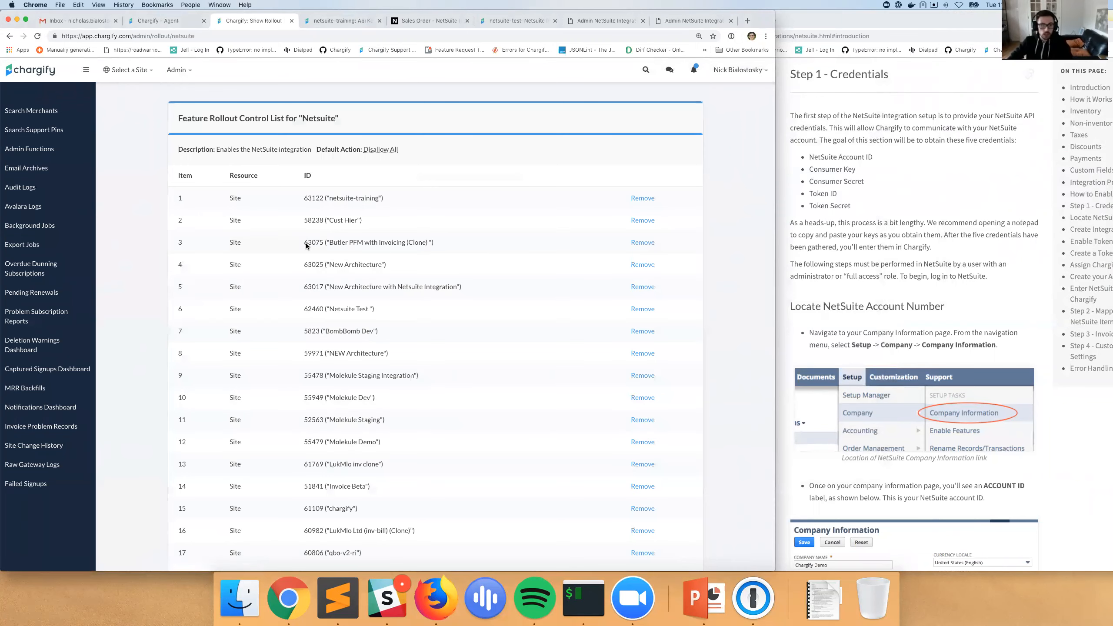
Step: Reload the netsuite-training site's Integrations page to look for the NetSuite integration
left_click(325, 25)
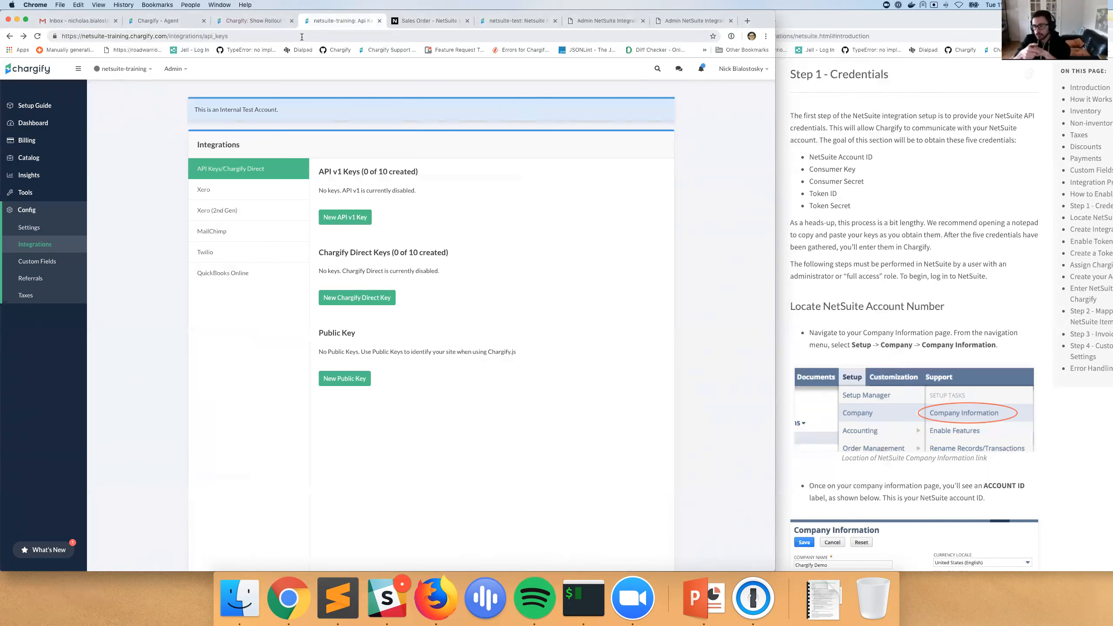
left_click(302, 37)
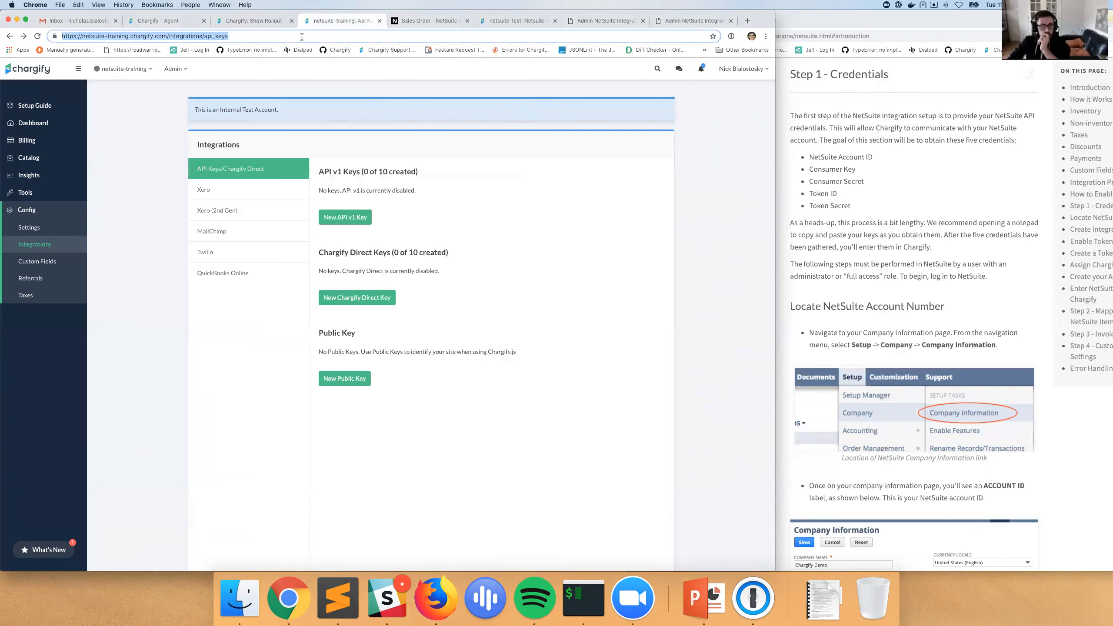
key("Return")
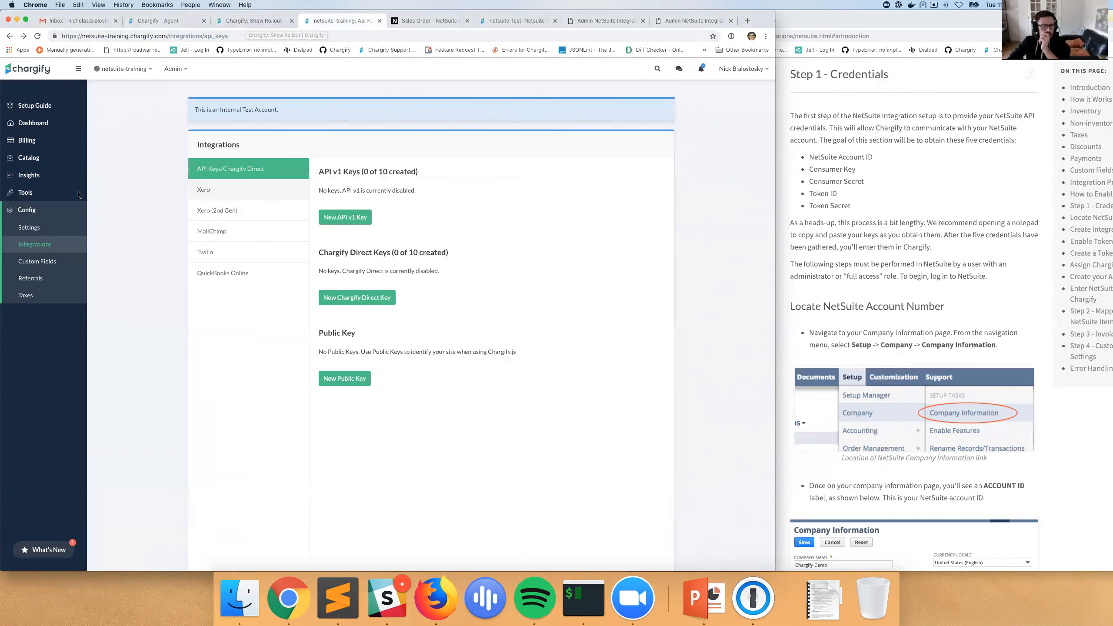
left_click(47, 245)
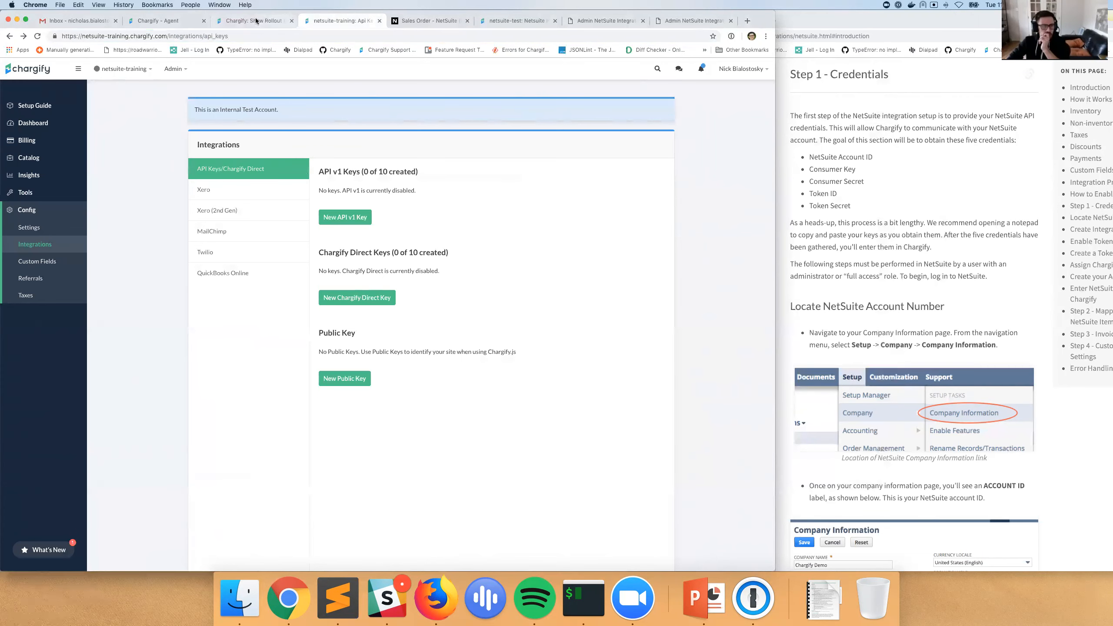
Step: Check the netsuite-training entry in the Netsuite rollout list and recheck the site's available integrations
left_click(256, 21)
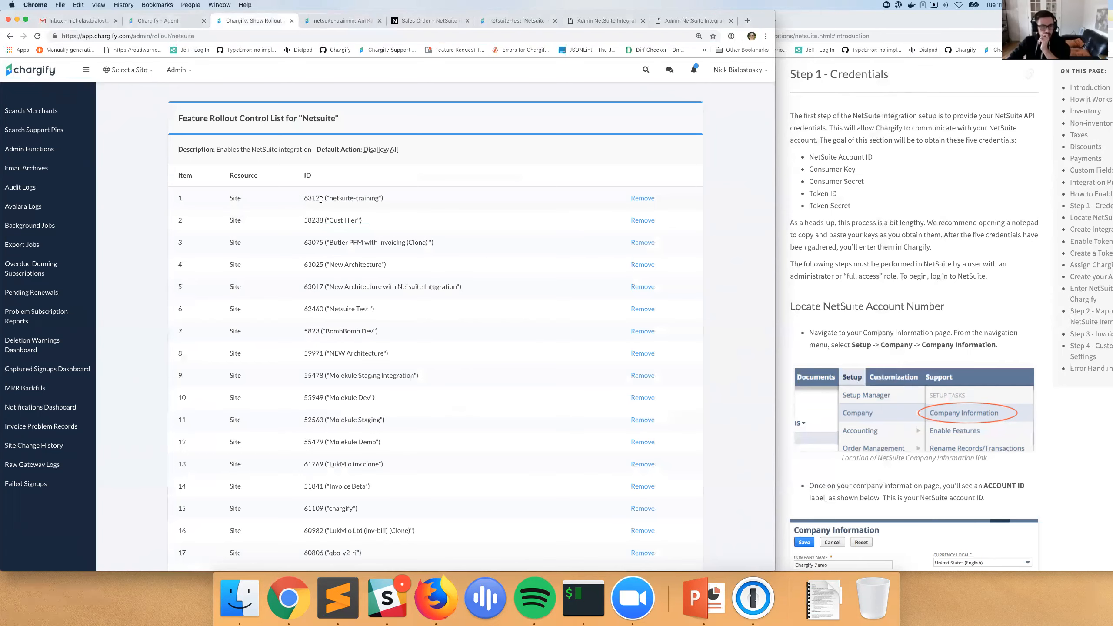
scroll(357, 196, "down", 1)
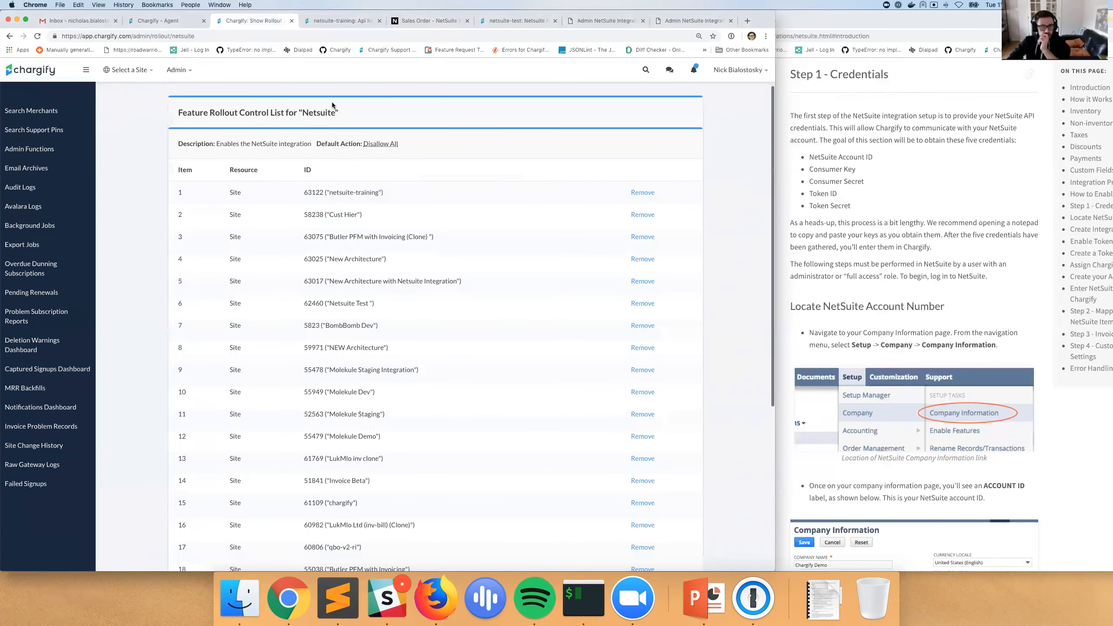
left_click(336, 20)
left_click(329, 35)
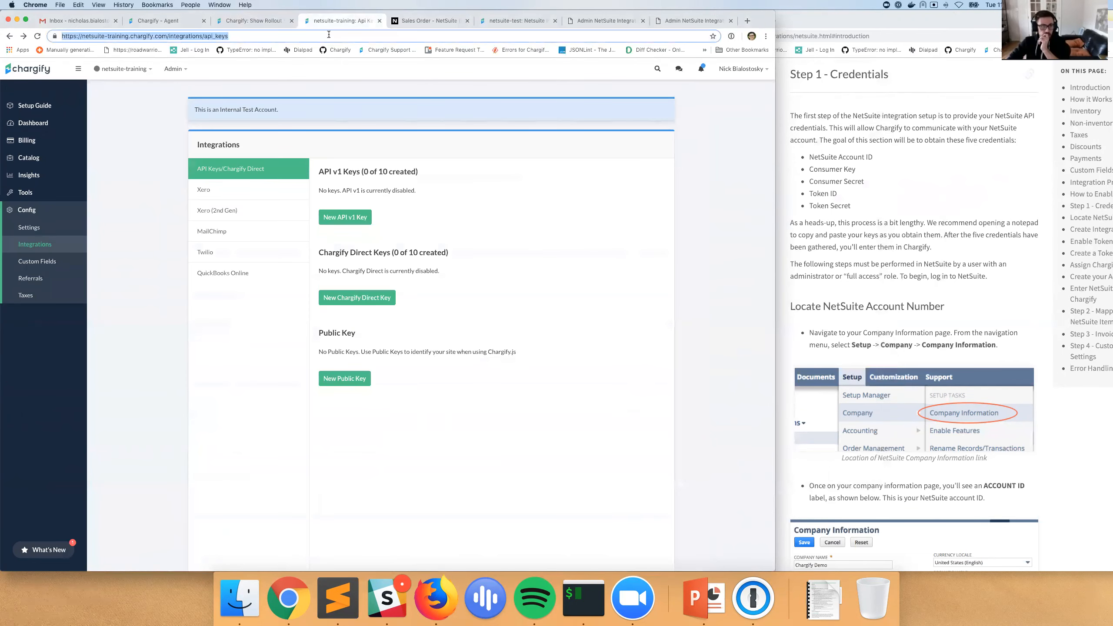
left_click(74, 244)
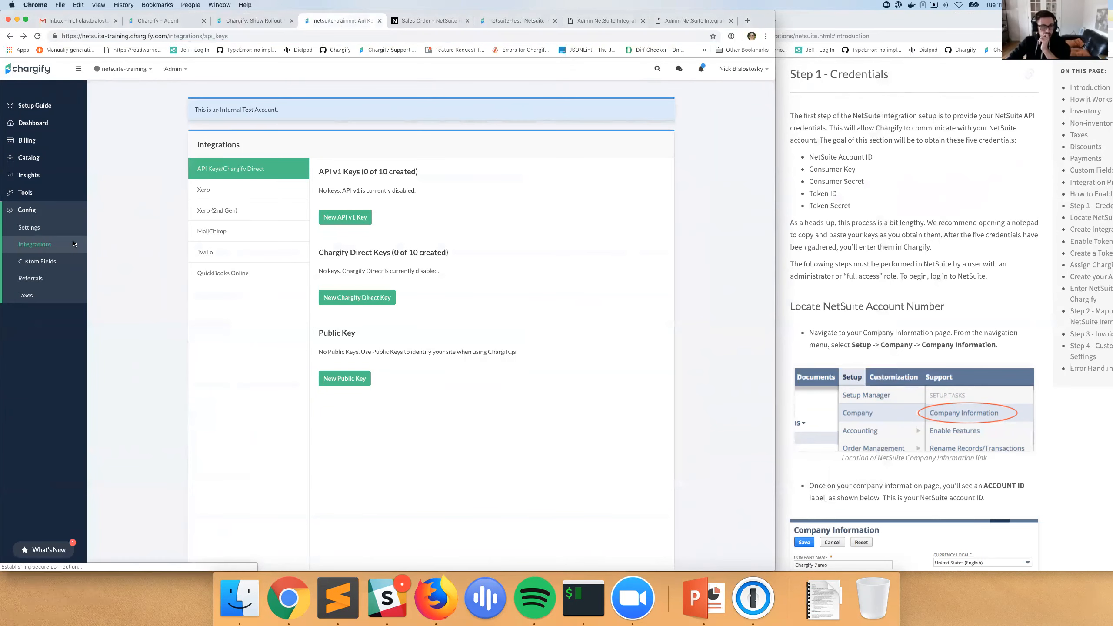
scroll(265, 219, "down", 5)
scroll(265, 219, "up", 5)
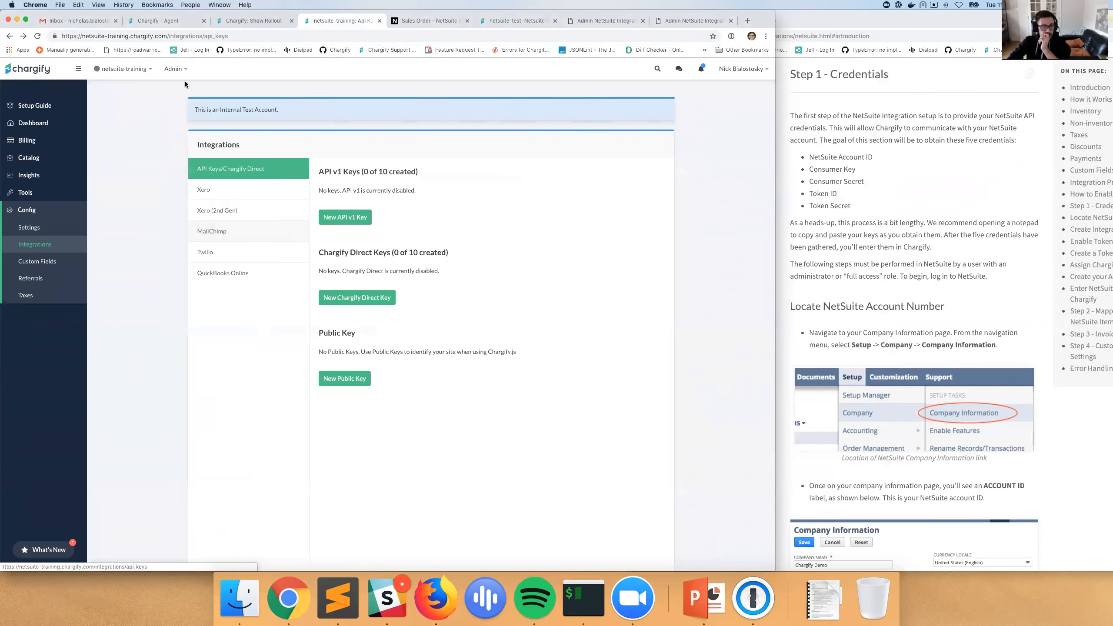
Step: Compare the netsuite-training rollout entry with the site's details on its edit page
left_click(254, 21)
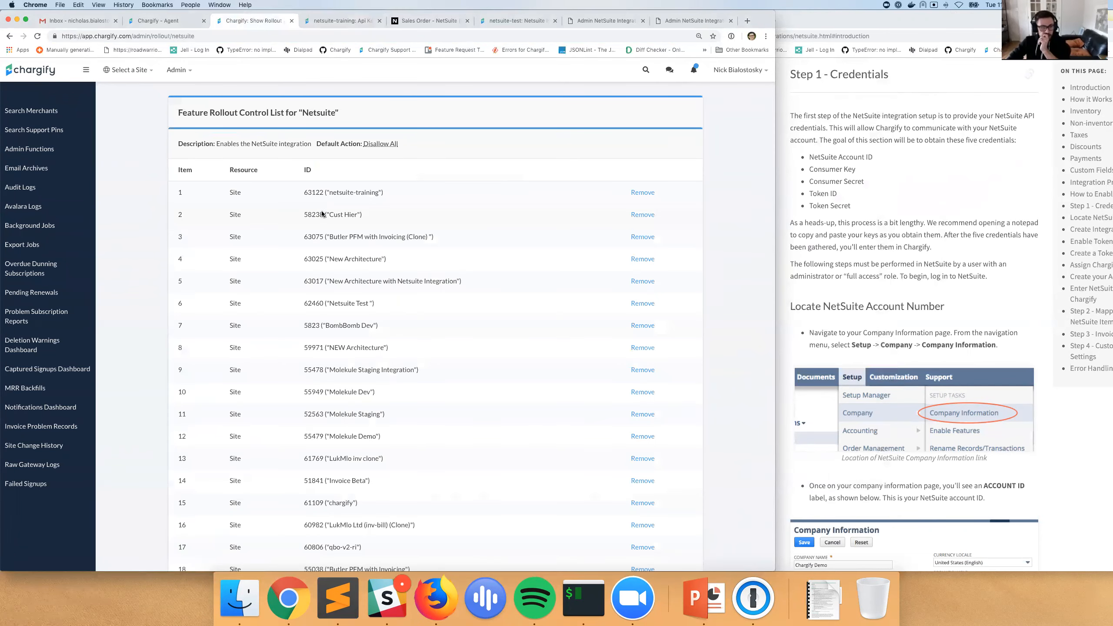
left_click(334, 19)
left_click(126, 75)
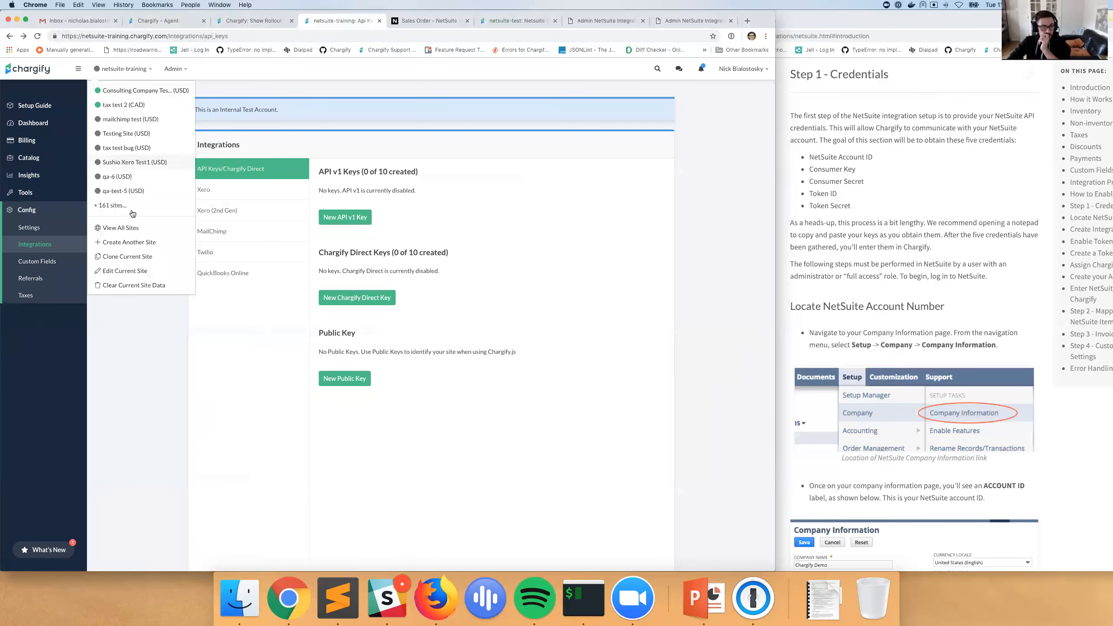
left_click(146, 265)
scroll(184, 265, "down", 5)
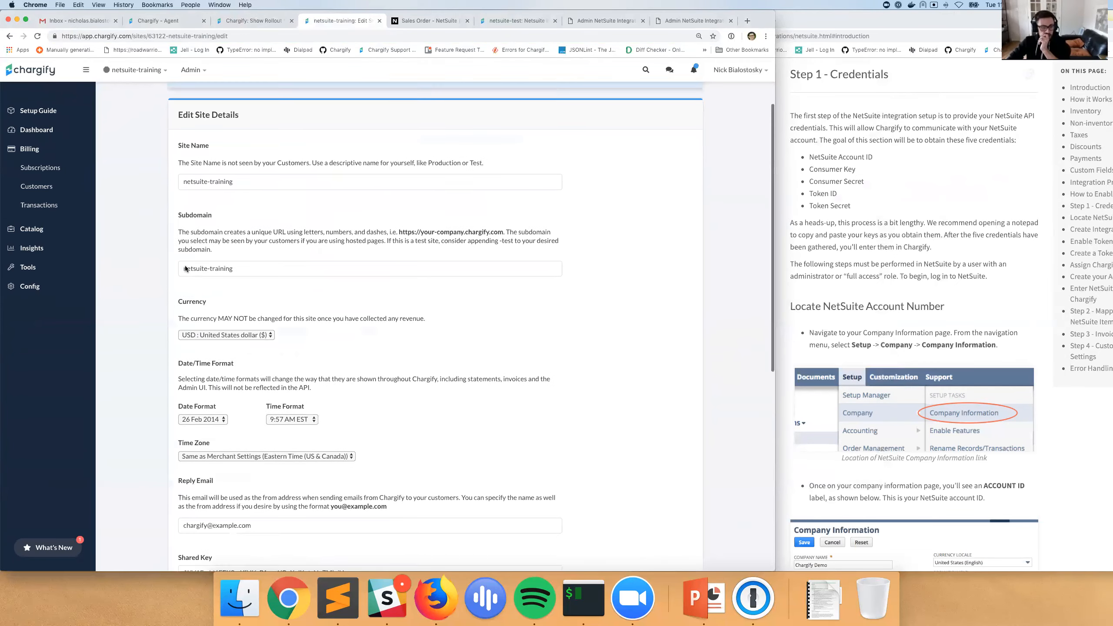
scroll(184, 266, "down", 2)
scroll(184, 266, "up", 6)
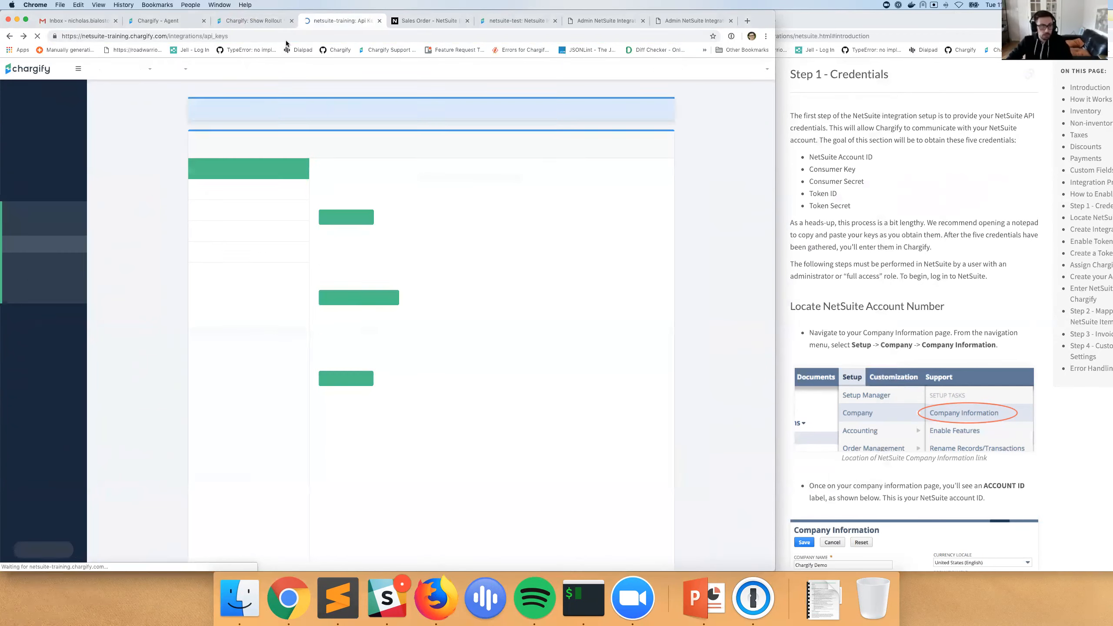
Step: Copy the address of the netsuite-training Integrations page and load it in Firefox
left_click(285, 40)
key("super+c")
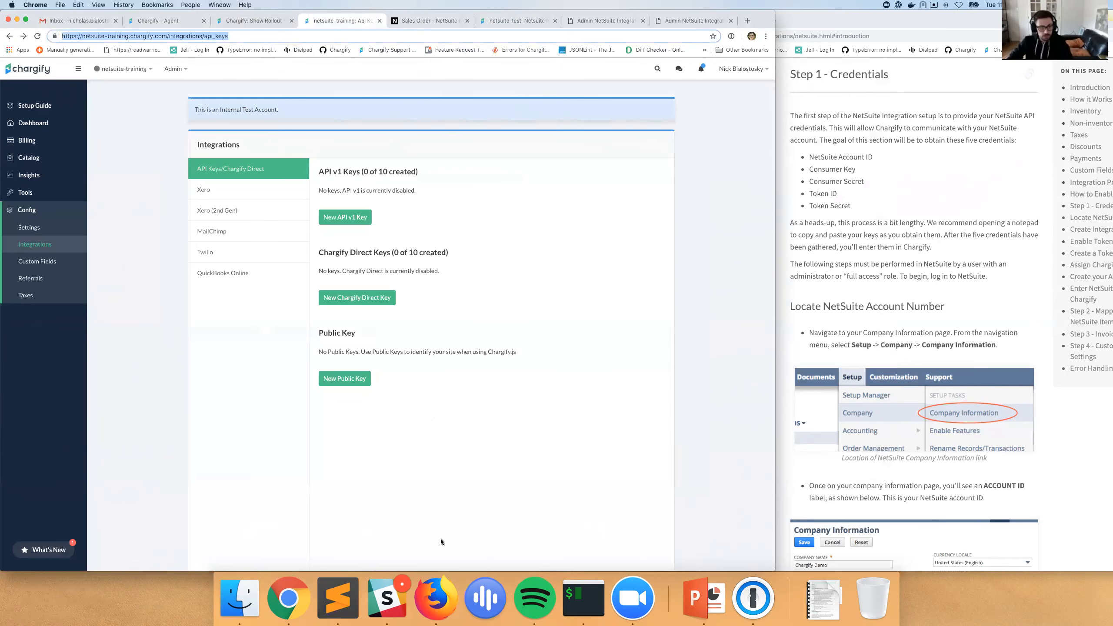
left_click(443, 611)
left_click(383, 49)
key("super+v")
key("Return")
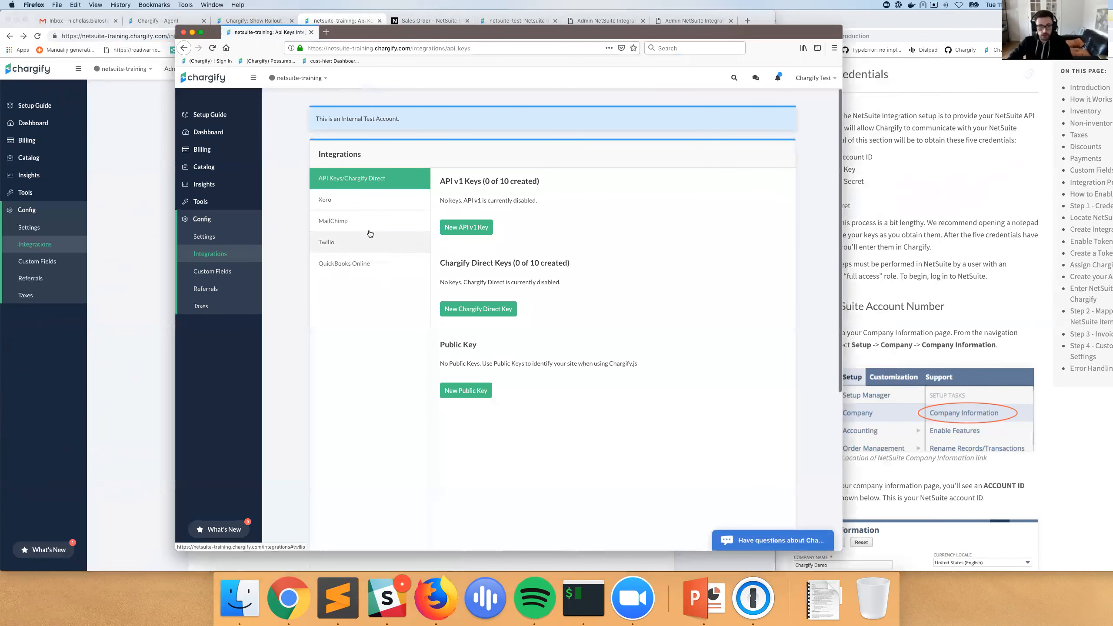
Step: Return to Chrome and reload the netsuite-test site's NetSuite integration page
left_click(117, 198)
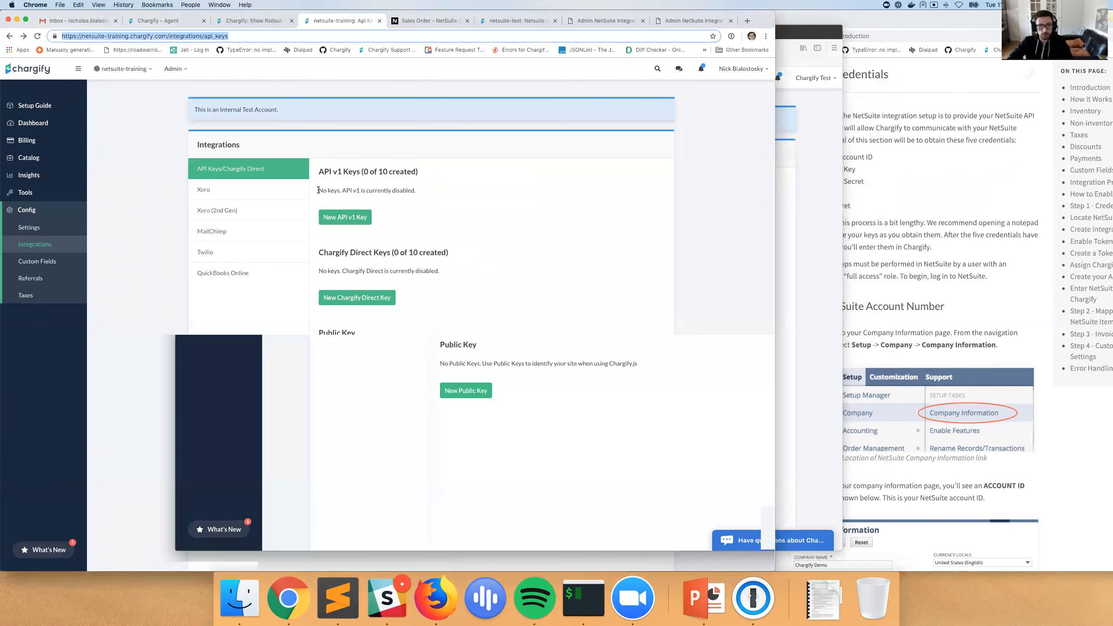
left_click(510, 23)
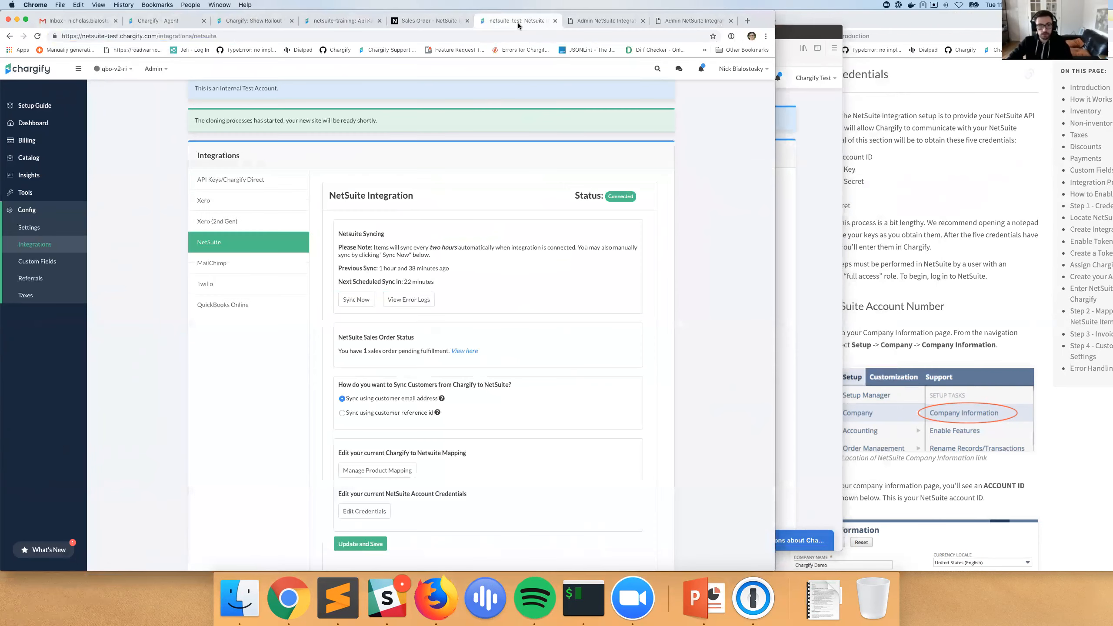
left_click(258, 36)
key("Return")
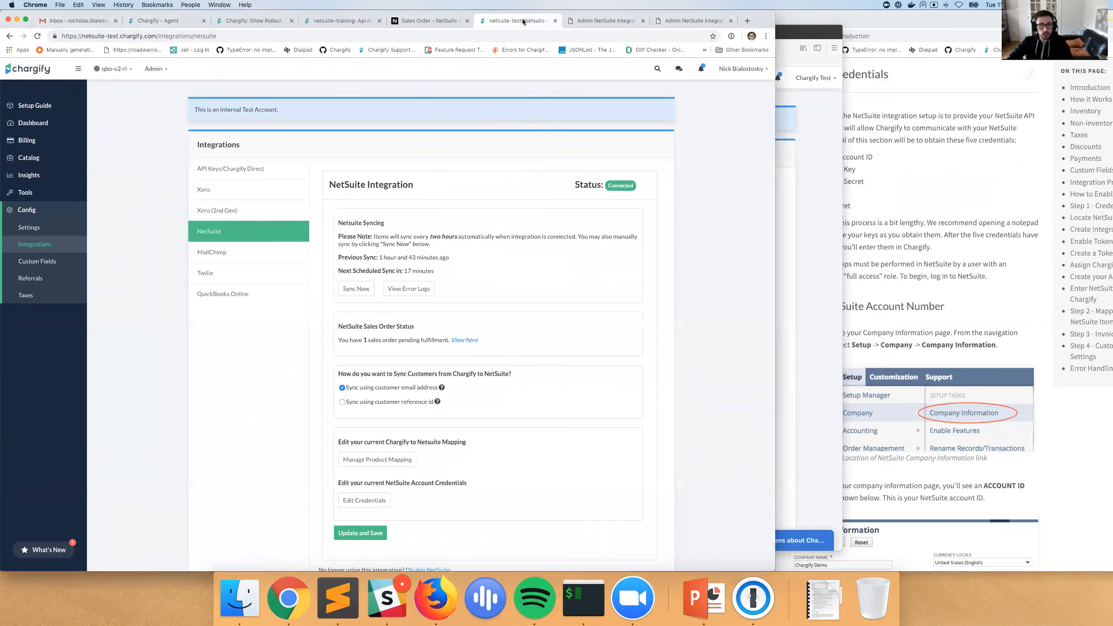
Step: Close the netsuite-training page and move the netsuite-test tab ahead of the NetSuite sales order tab
left_click(345, 22)
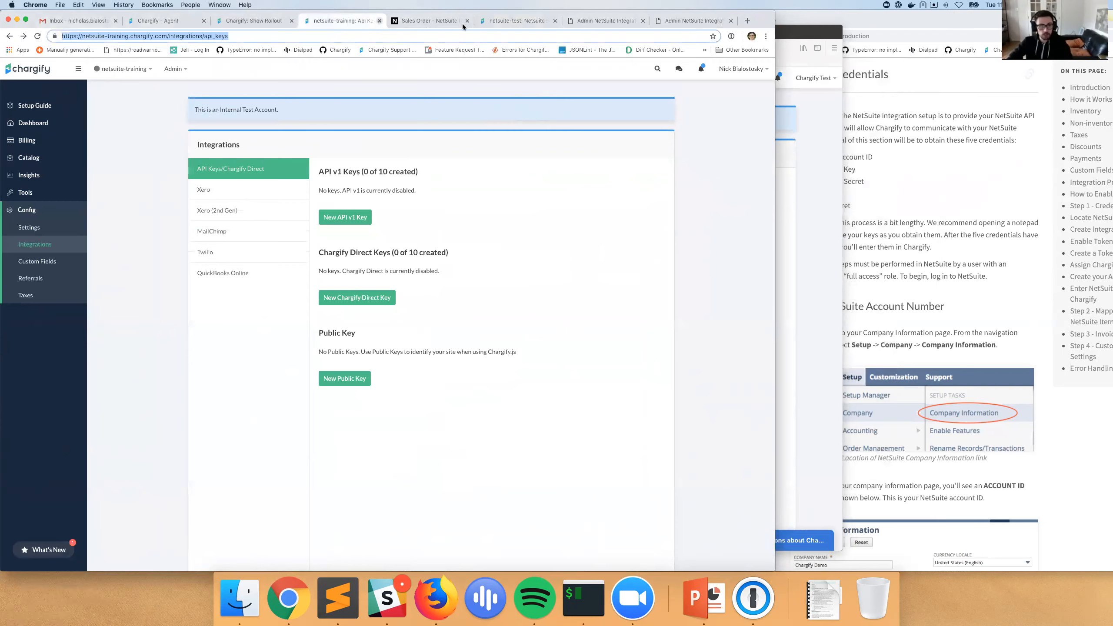
left_click(379, 20)
left_click_drag(437, 21, 344, 23)
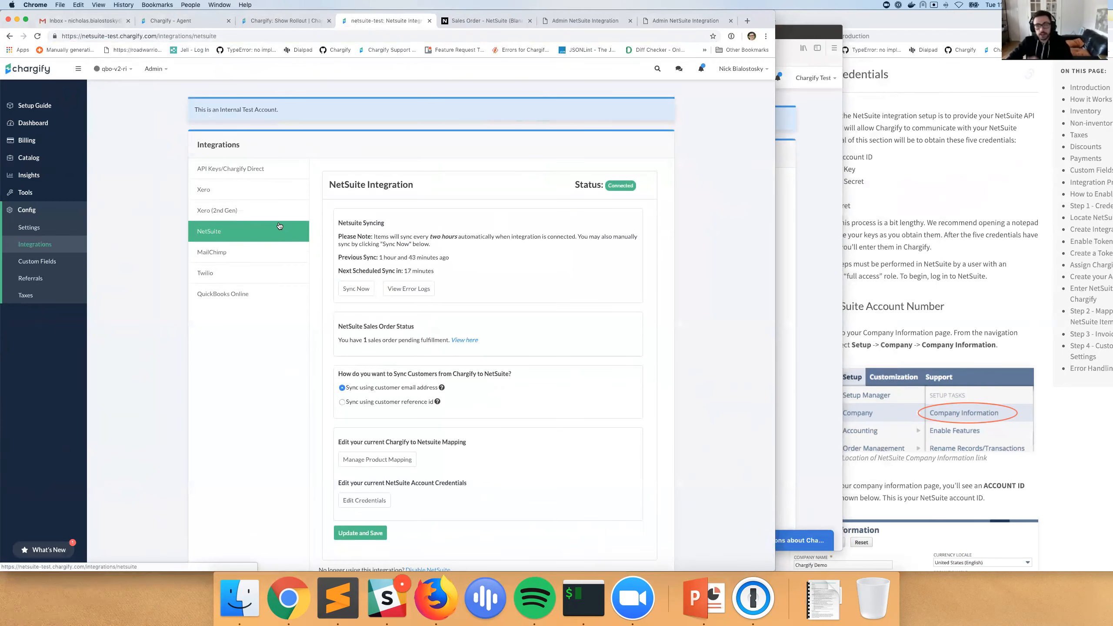
Step: Open the form for changing the NetSuite account credentials on the netsuite-test integration page
scroll(419, 462, "down", 5)
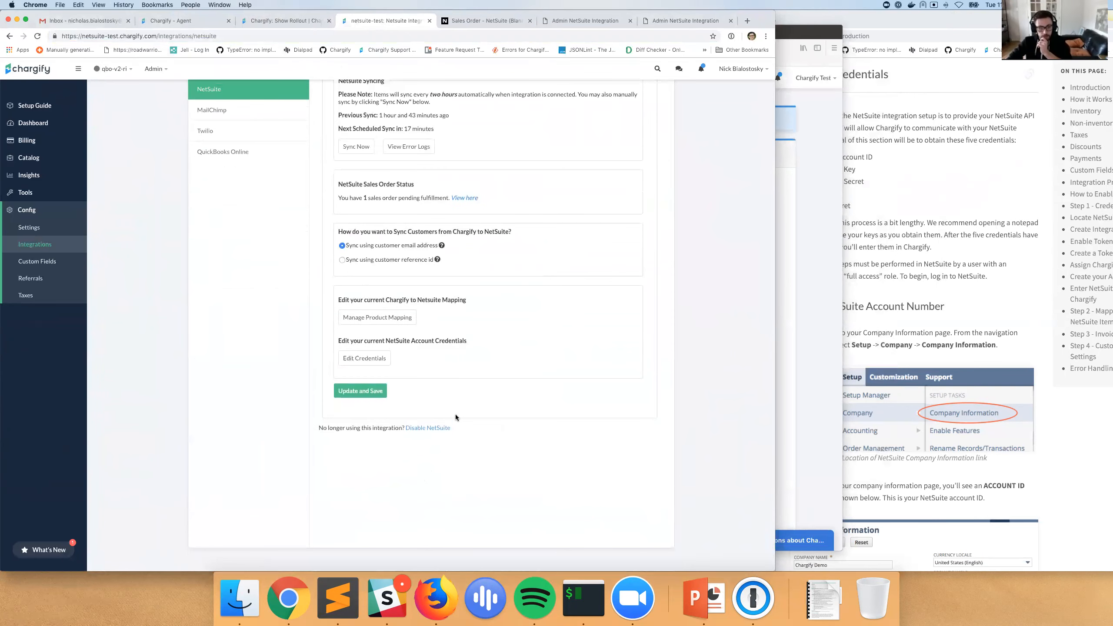
left_click(380, 359)
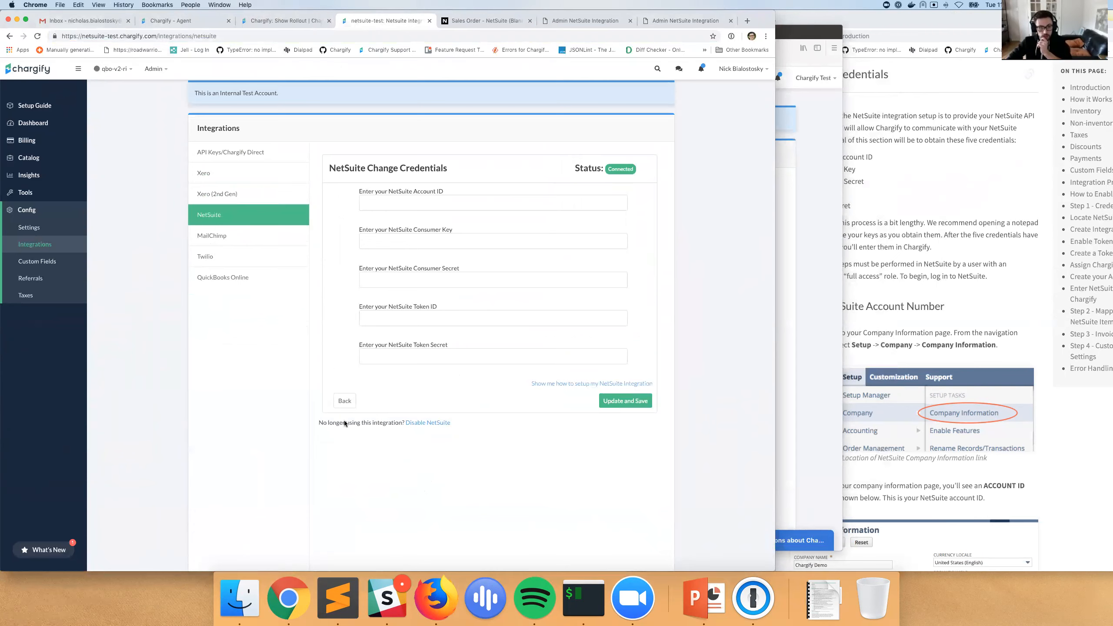
left_click(352, 402)
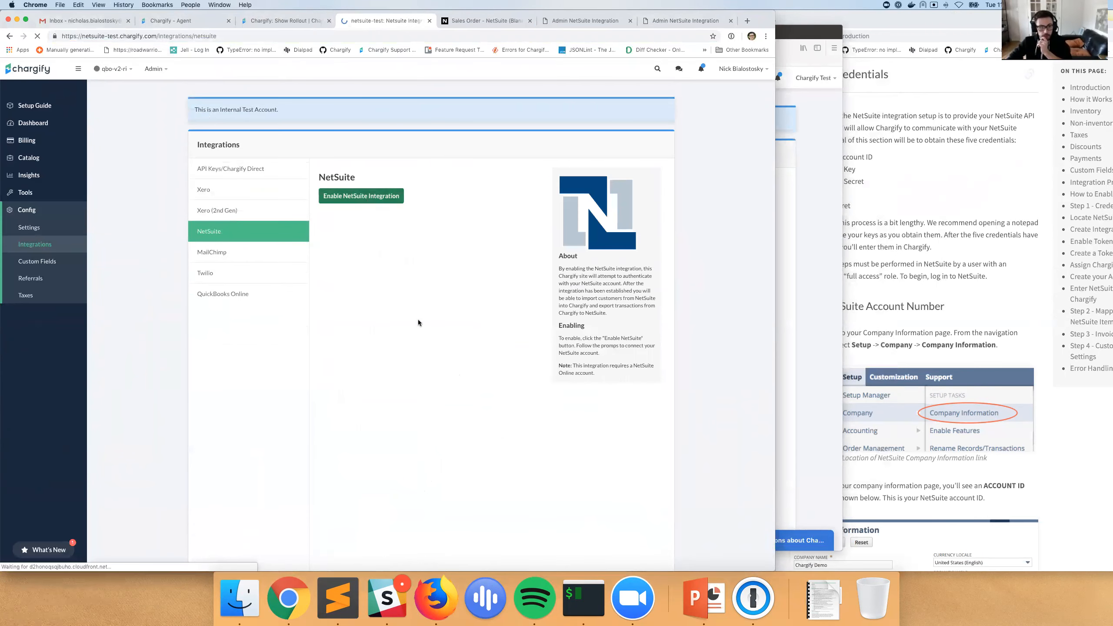
scroll(412, 347, "down", 3)
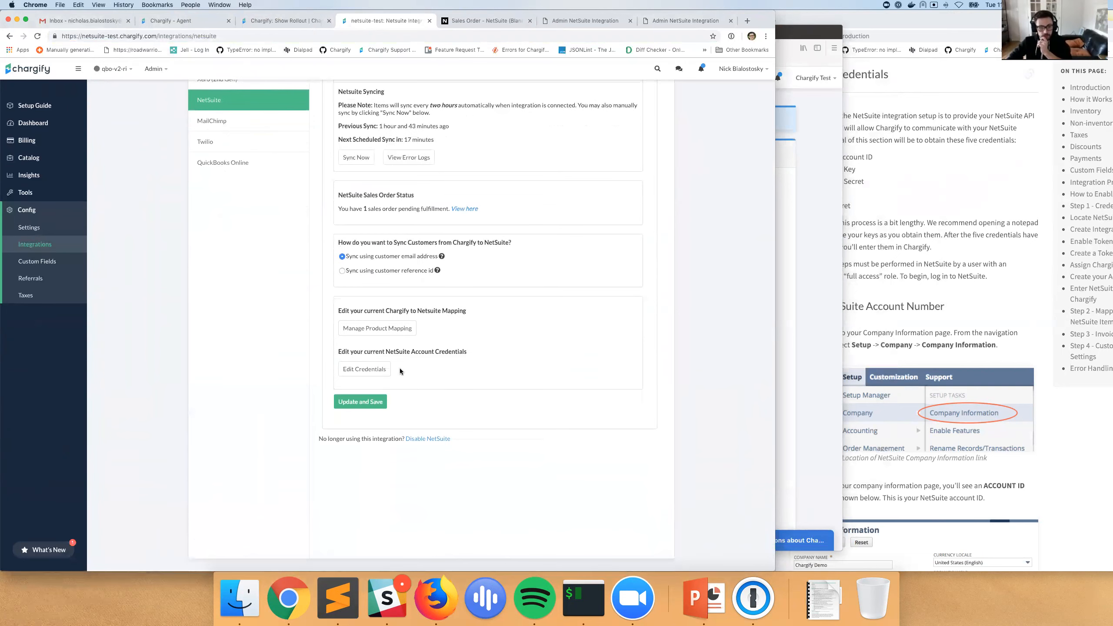
left_click(379, 372)
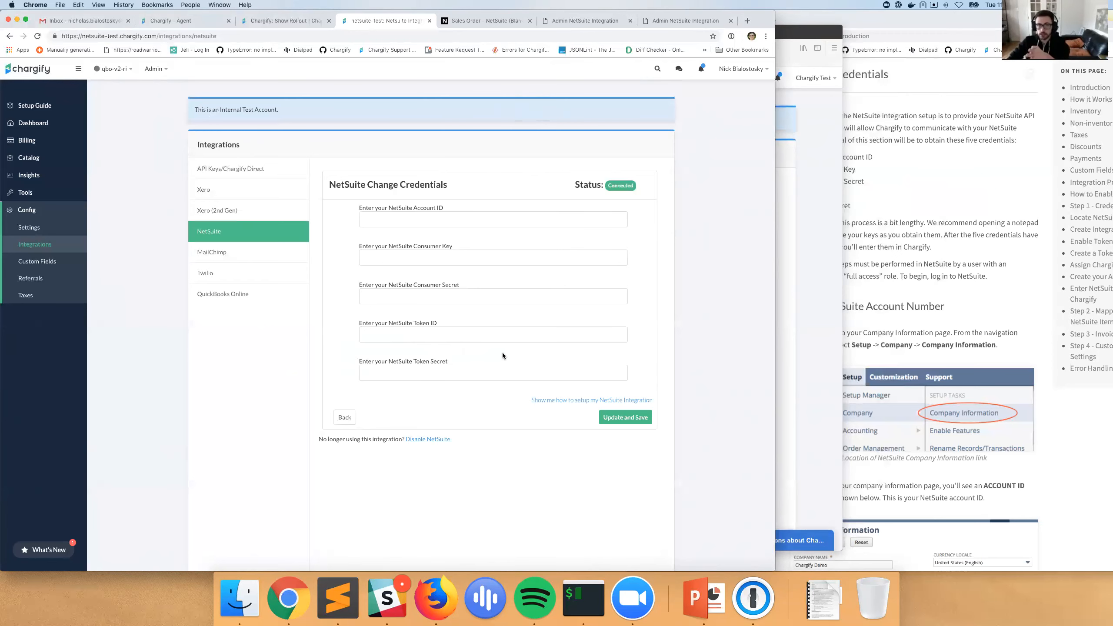
Step: Review the help article's required NetSuite credentials and its instructions for locating the NetSuite account number
left_click(888, 316)
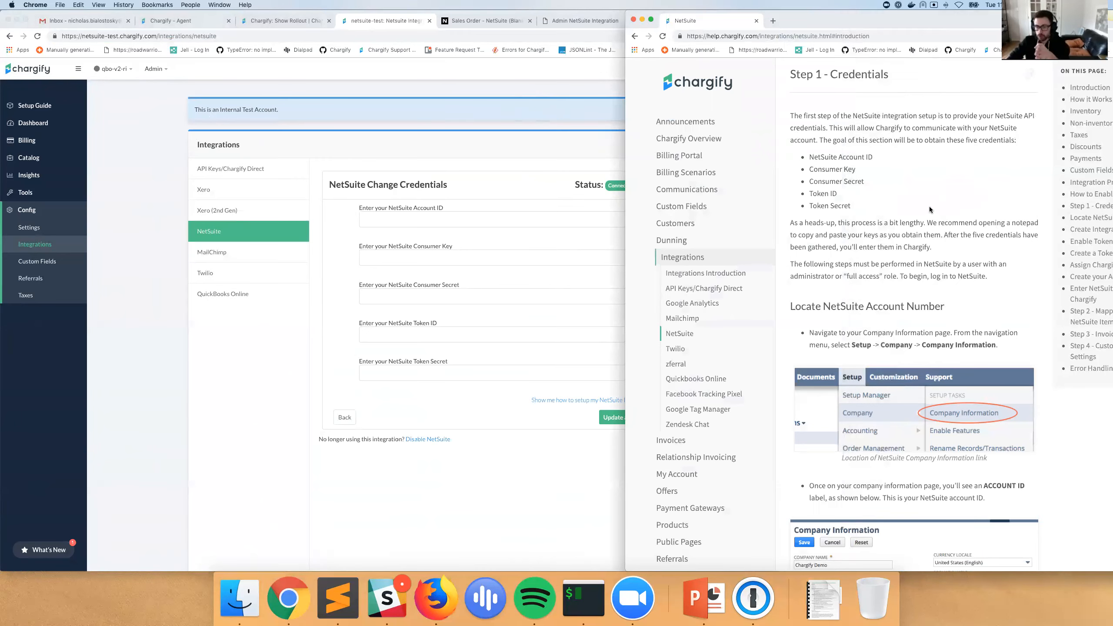
scroll(913, 217, "down", 1)
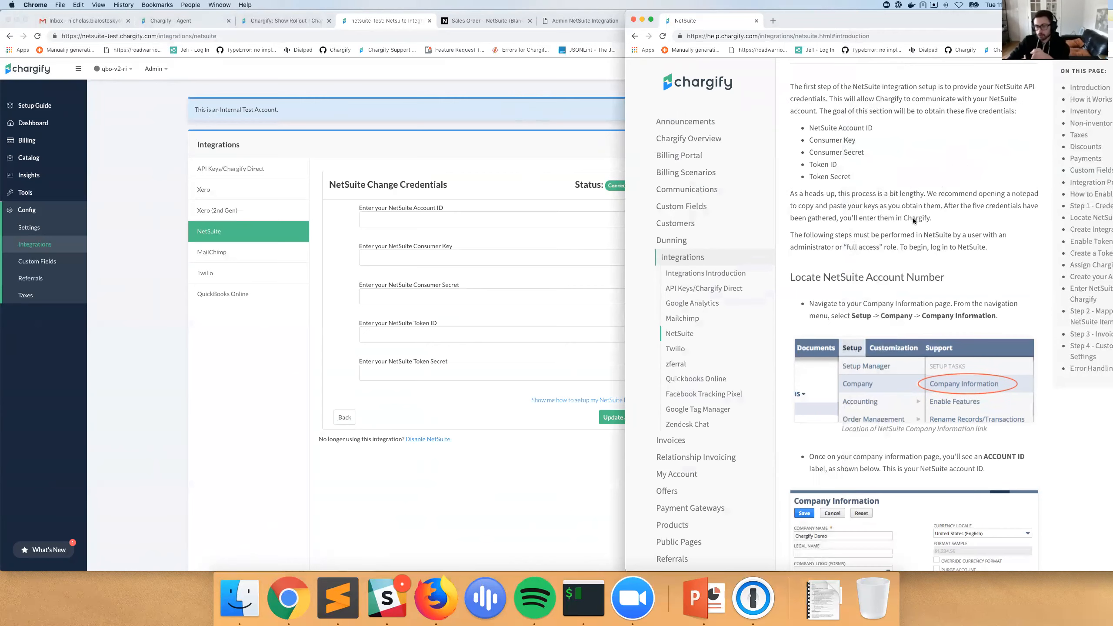
scroll(913, 217, "down", 1)
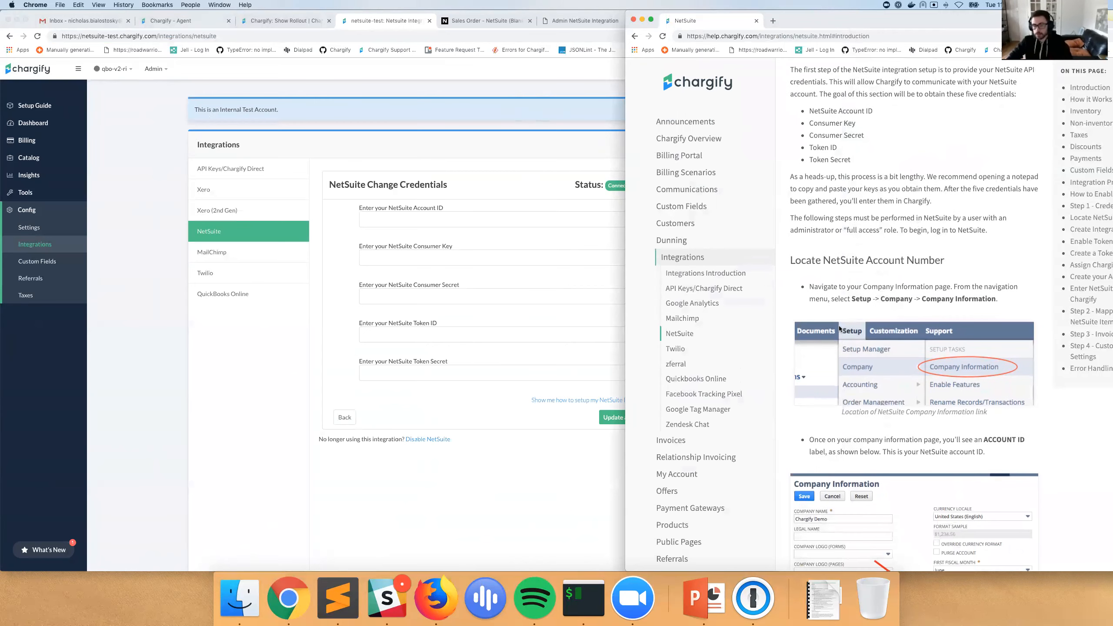
left_click(481, 510)
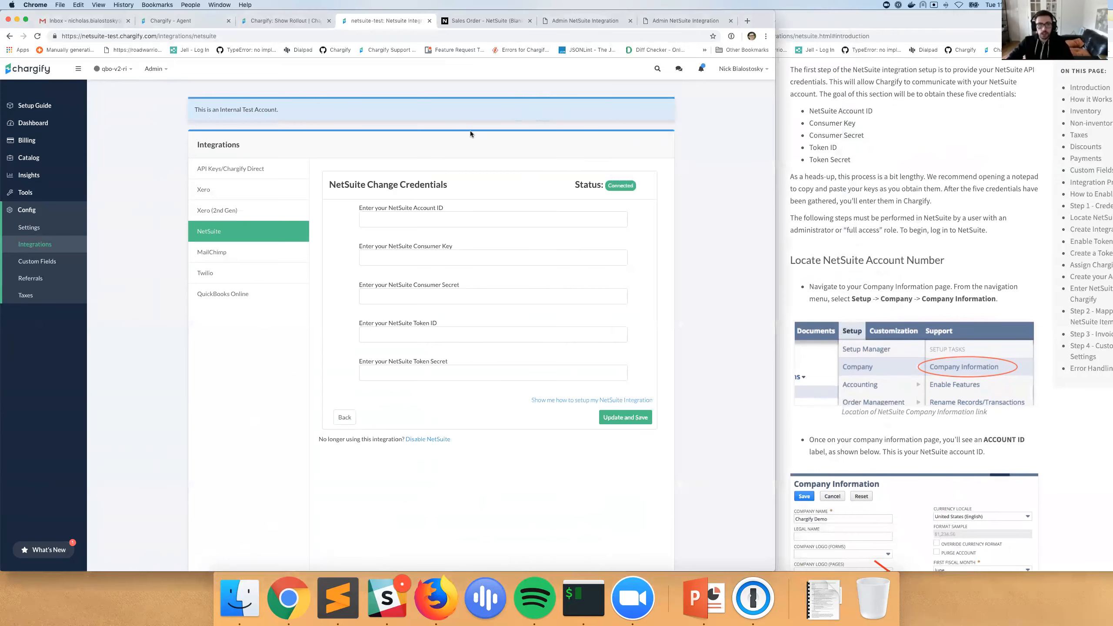
Step: Duplicate the NetSuite sales order page in another browser tab
left_click(470, 21)
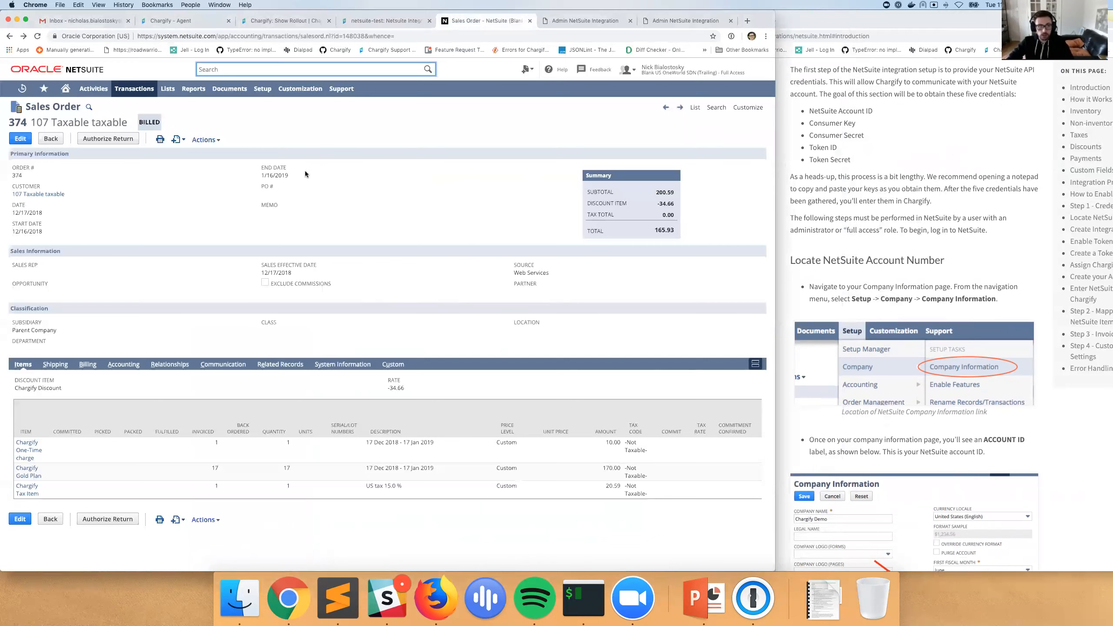
right_click(466, 22)
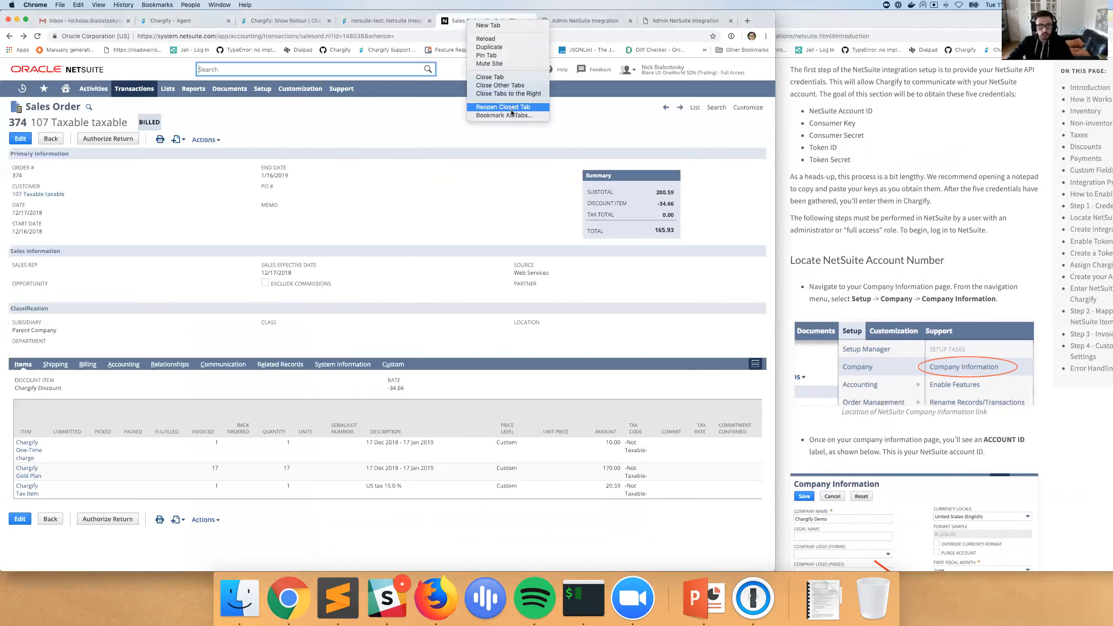
left_click(510, 47)
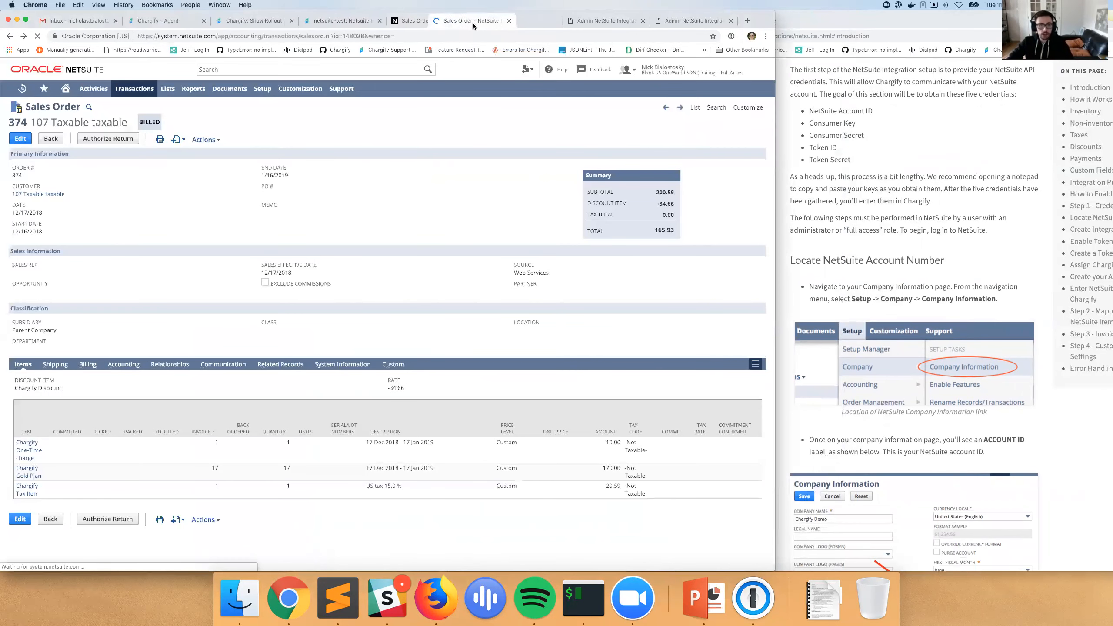
Step: Open the Company Information page from NetSuite's company setup options
mouse_move(339, 91)
mouse_move(262, 90)
mouse_move(291, 124)
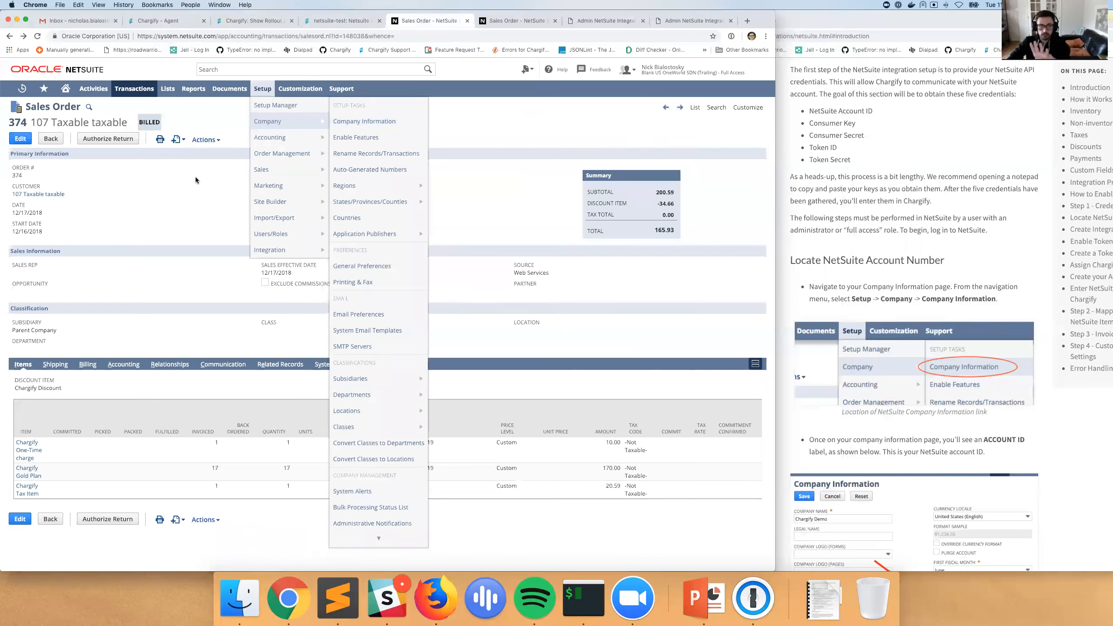
mouse_move(167, 89)
mouse_move(199, 188)
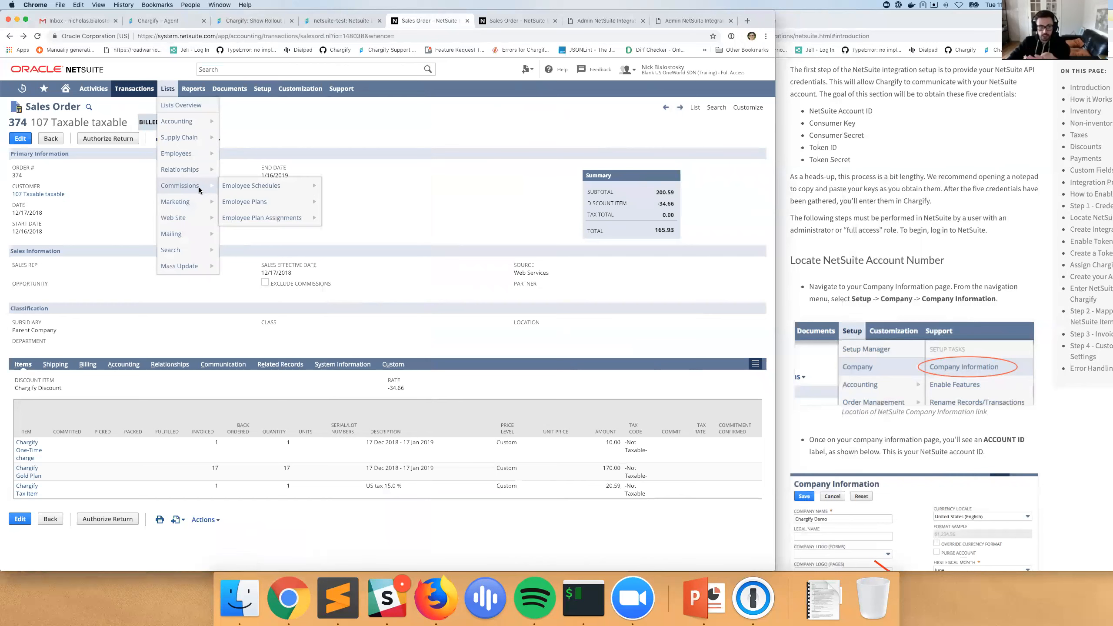
mouse_move(230, 228)
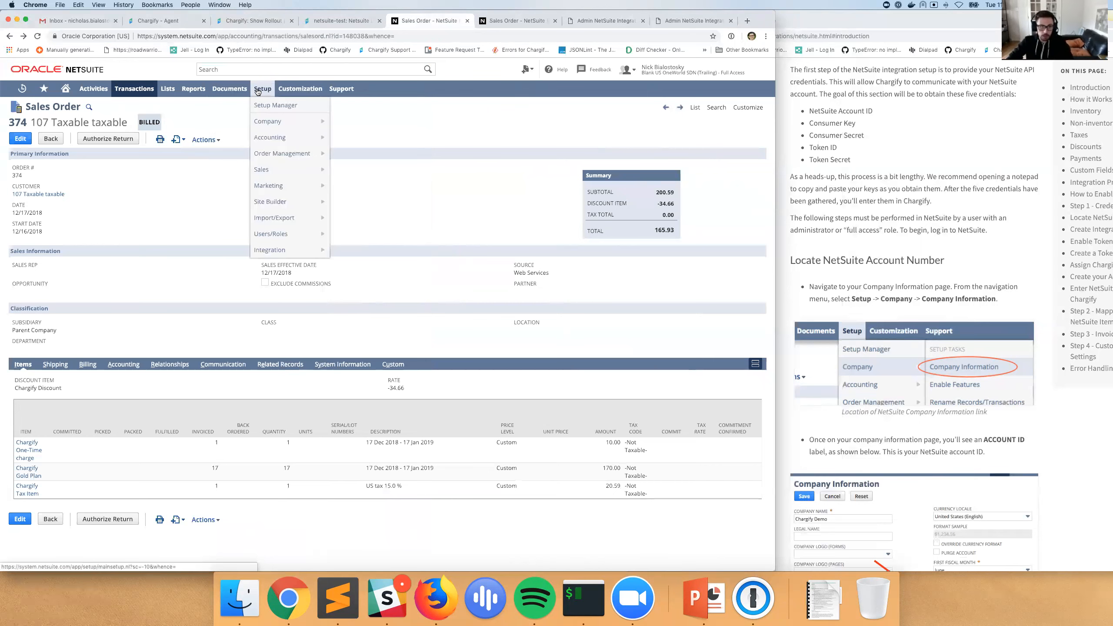
left_click(367, 126)
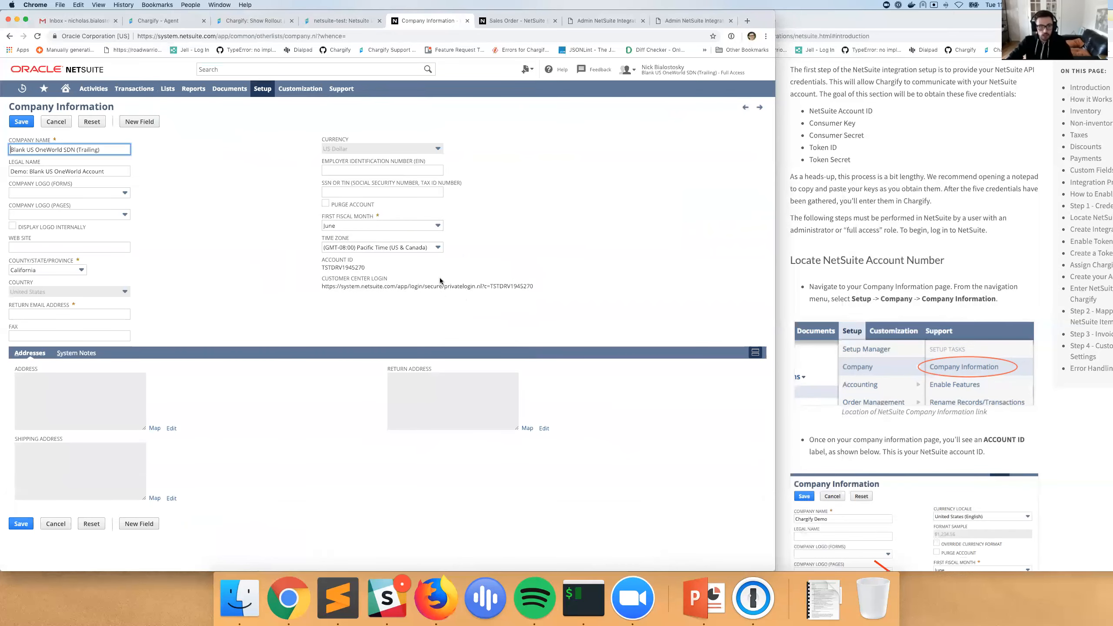
Step: Copy the account ID from NetSuite's Company Information and paste it into Chargify's NetSuite Account ID field
double_click(356, 268)
key("cmd+c")
left_click(341, 20)
left_click(389, 218)
key("cmd+v")
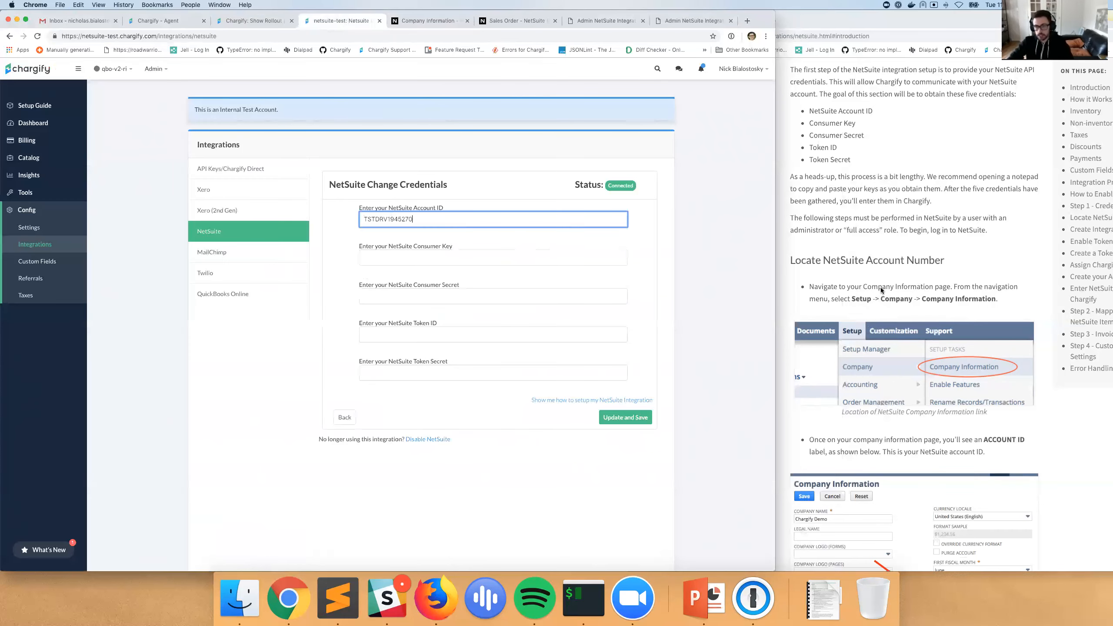
Step: Consult the help article's Create Integration Record instructions and open a new integration record form in NetSuite
left_click(880, 287)
scroll(873, 273, "down", 10)
scroll(875, 277, "down", 3)
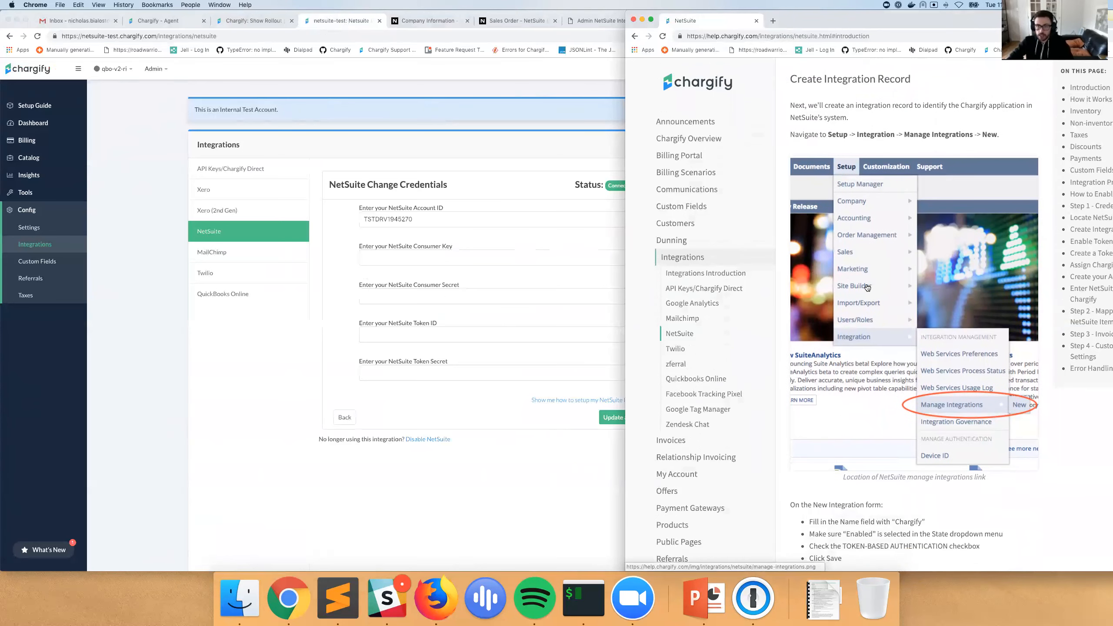
left_click(431, 255)
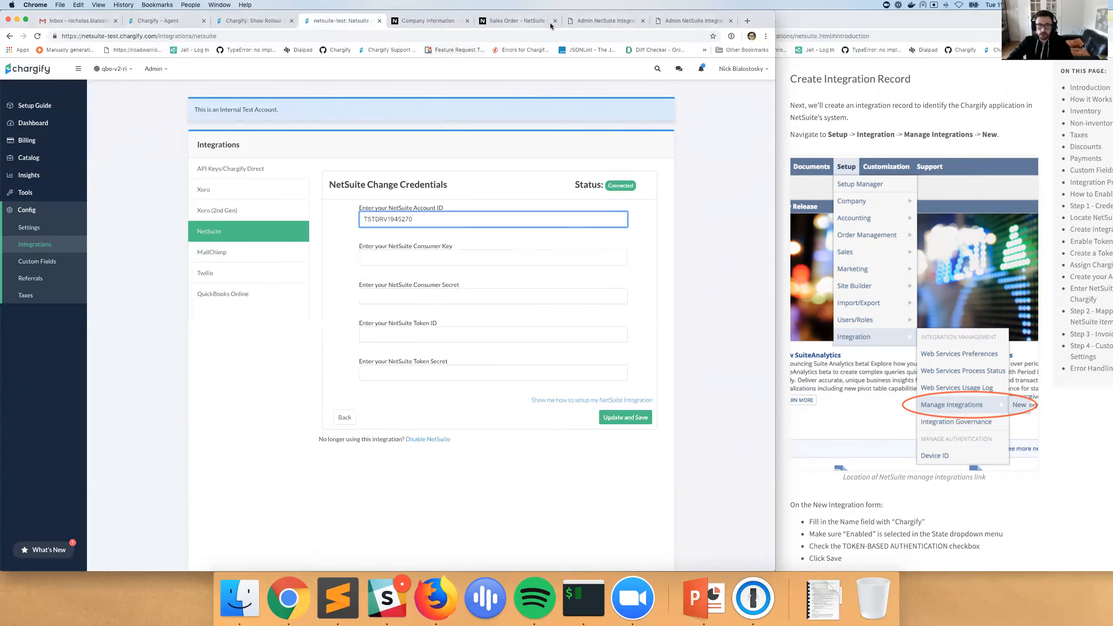
left_click(439, 21)
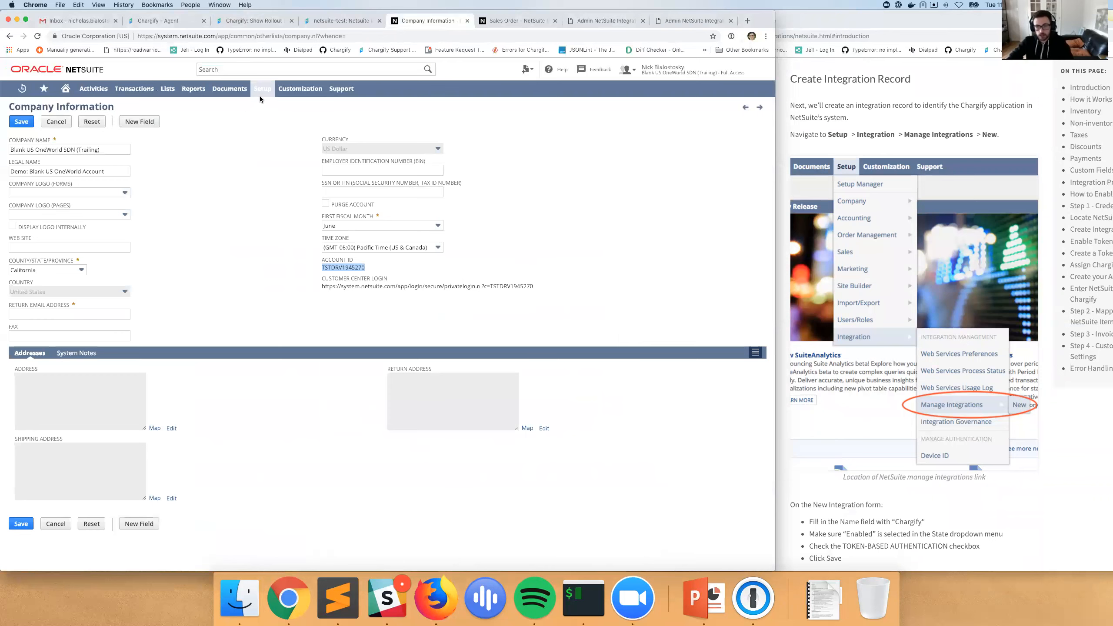
mouse_move(261, 97)
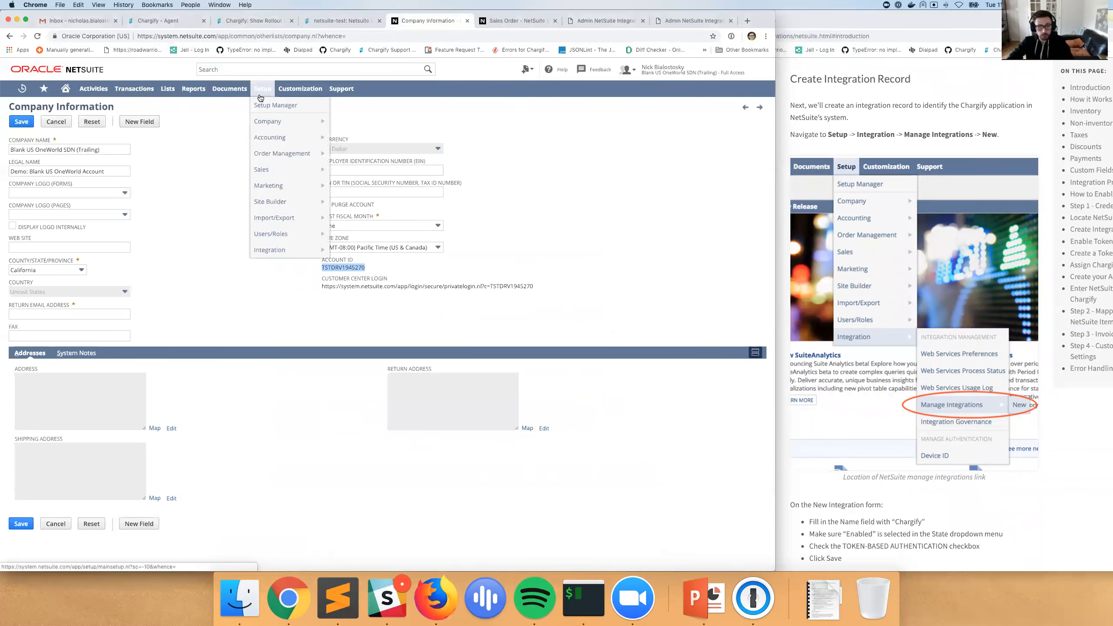
mouse_move(301, 248)
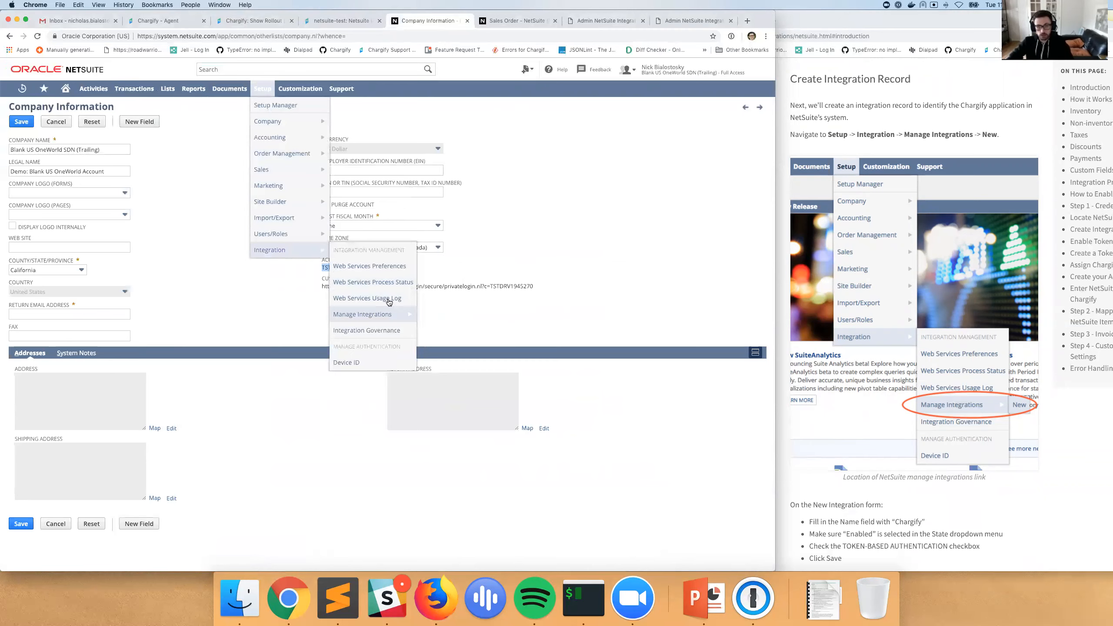
mouse_move(382, 317)
left_click(425, 315)
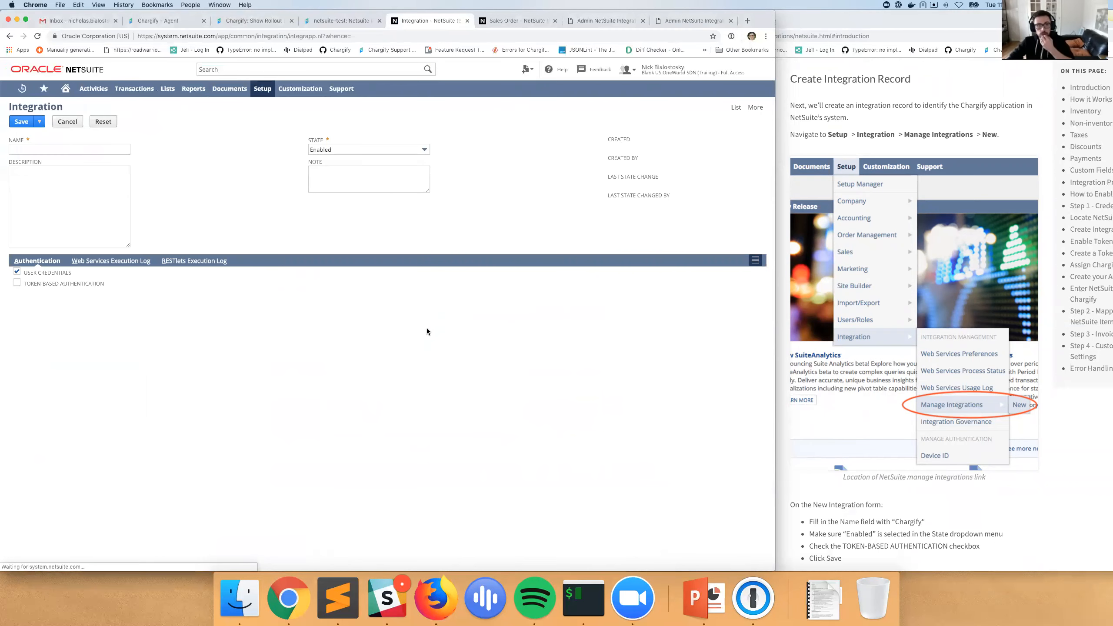
Step: Name the integration record Chargify - Support Training, enable token-based authentication and save it
type("Char")
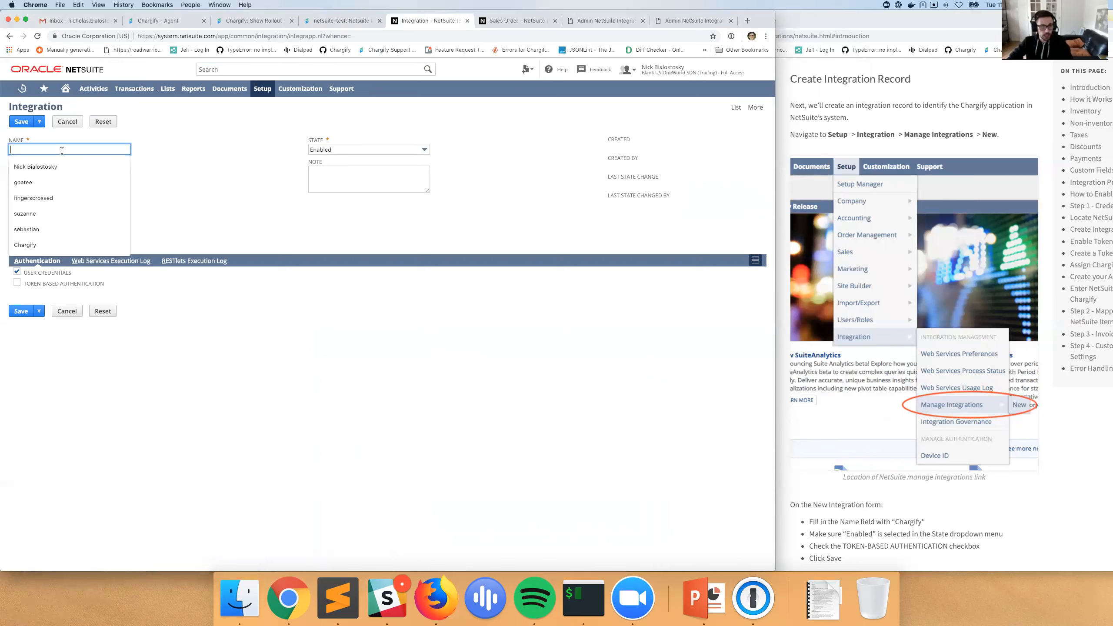
type("gify - Support Training")
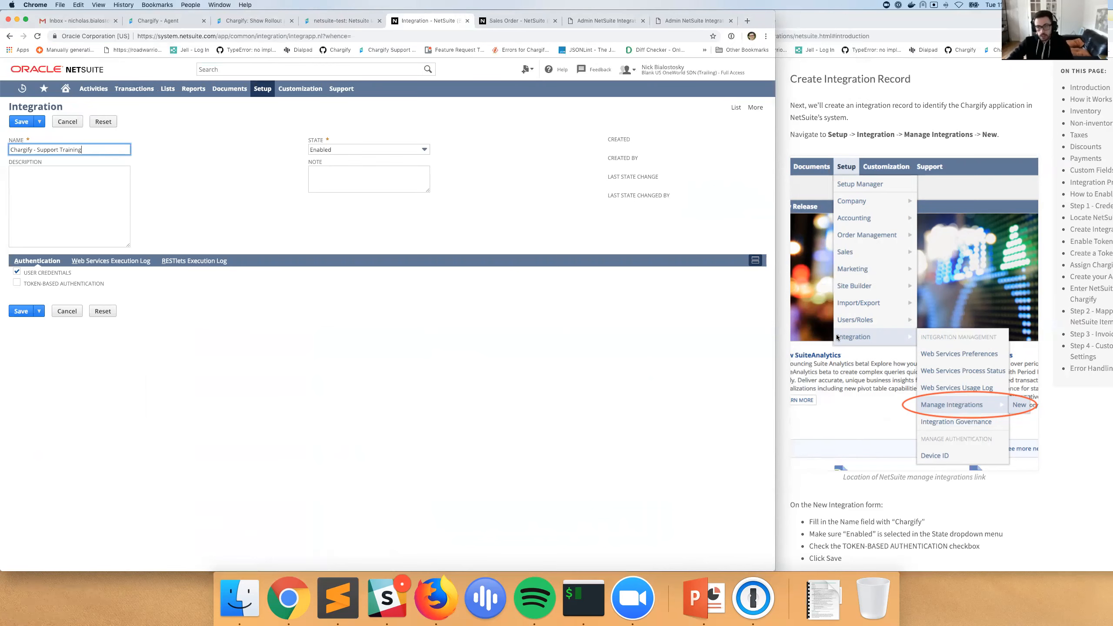
scroll(836, 336, "down", 5)
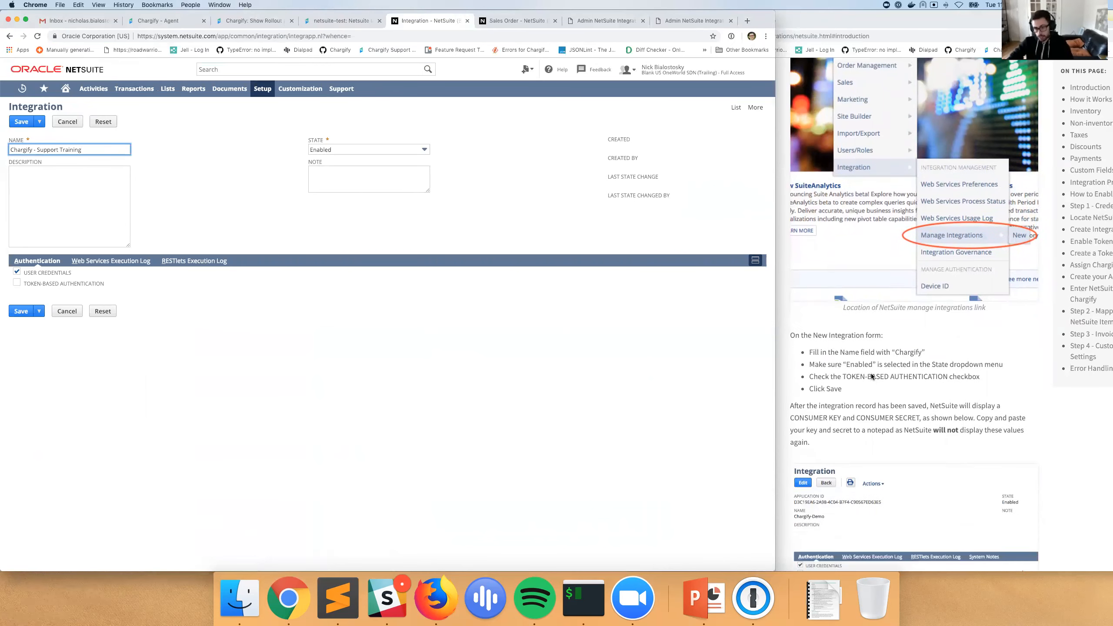
scroll(859, 381, "down", 1)
left_click(17, 283)
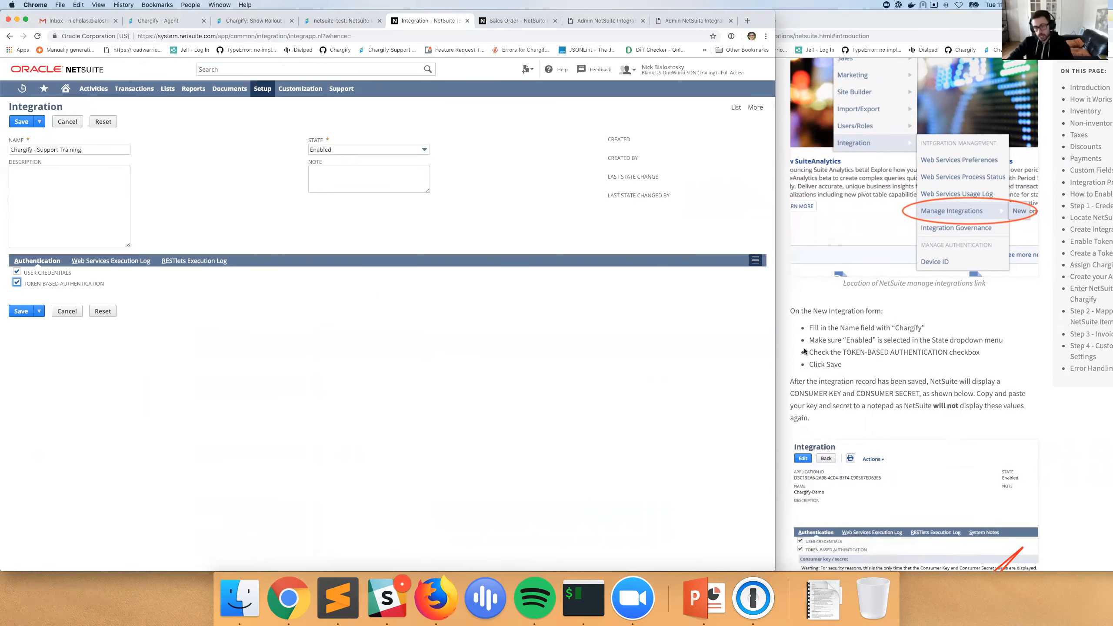
scroll(805, 352, "down", 1)
left_click(31, 315)
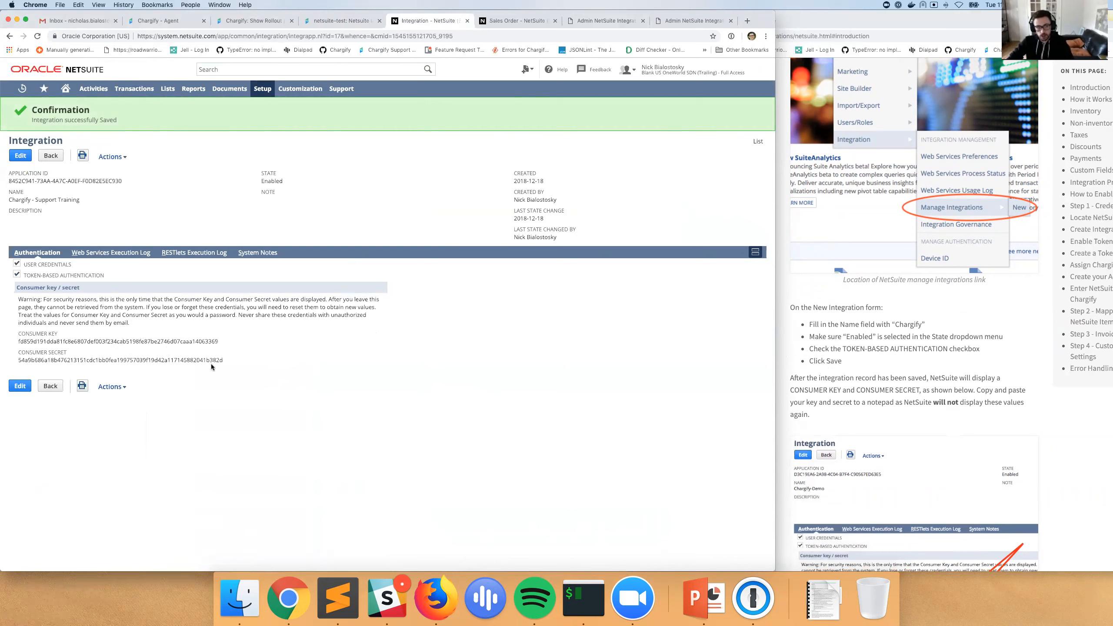
Step: Copy the consumer key and consumer secret section from the integration record into a new Sublime Text file
left_click_drag(91, 371, 17, 297)
key("super+c")
left_click(337, 598)
key("super+n")
key("super+v")
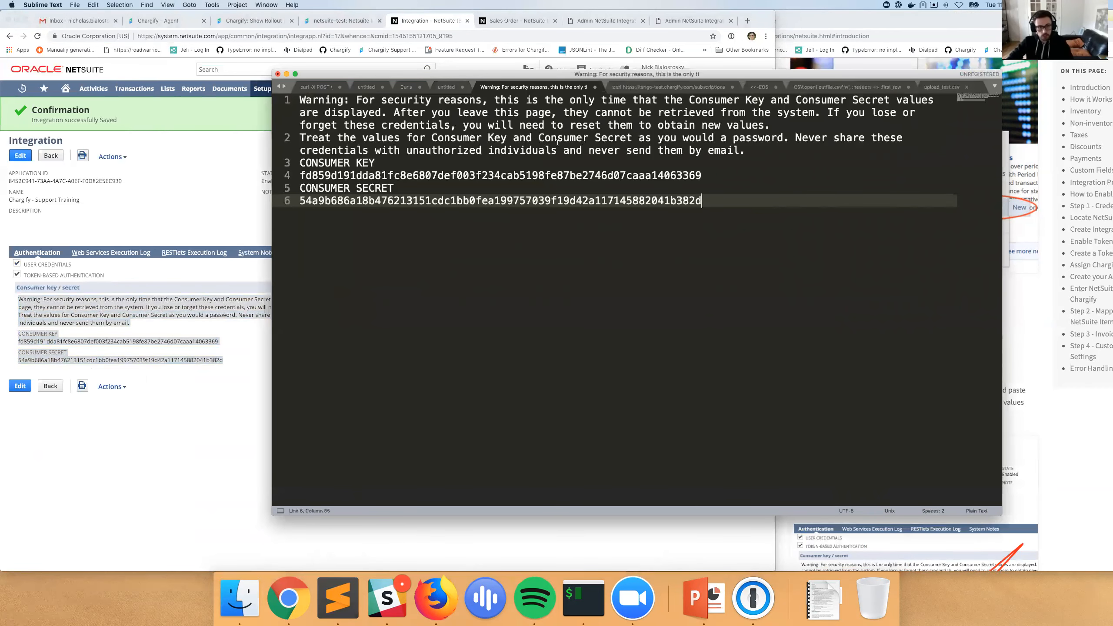
Step: Copy the consumer key from the notes file and paste it into Chargify's NetSuite Consumer Key field
double_click(545, 175)
left_click(226, 224)
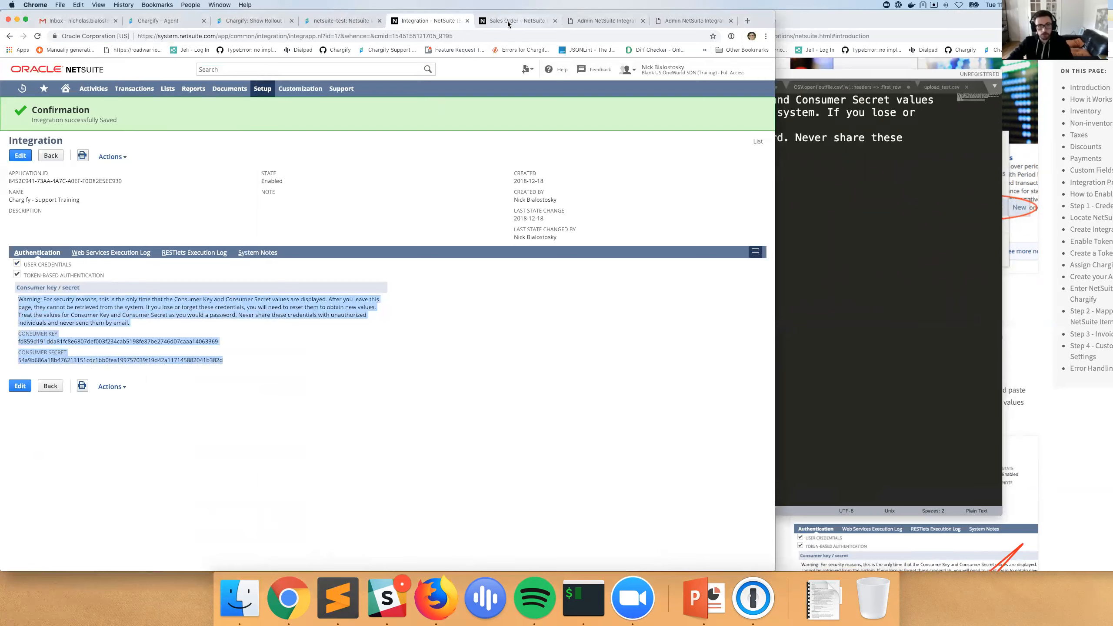
left_click(342, 20)
left_click(432, 257)
key("super+v")
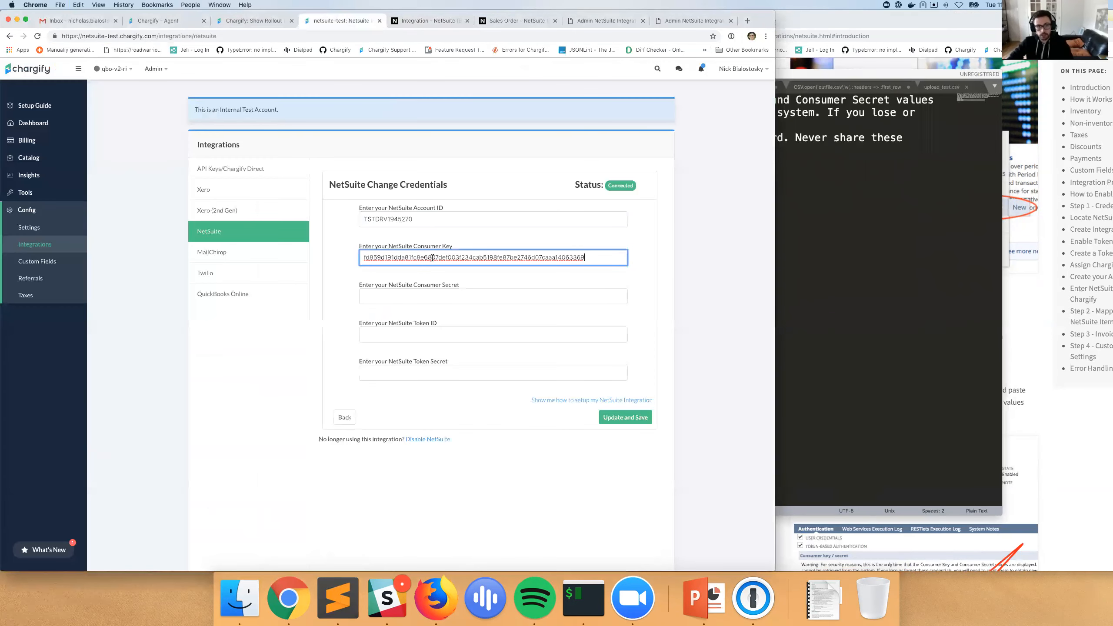
Step: Copy the consumer secret from the Sublime Text notes and paste it into Chargify's NetSuite Consumer Secret field
left_click(337, 597)
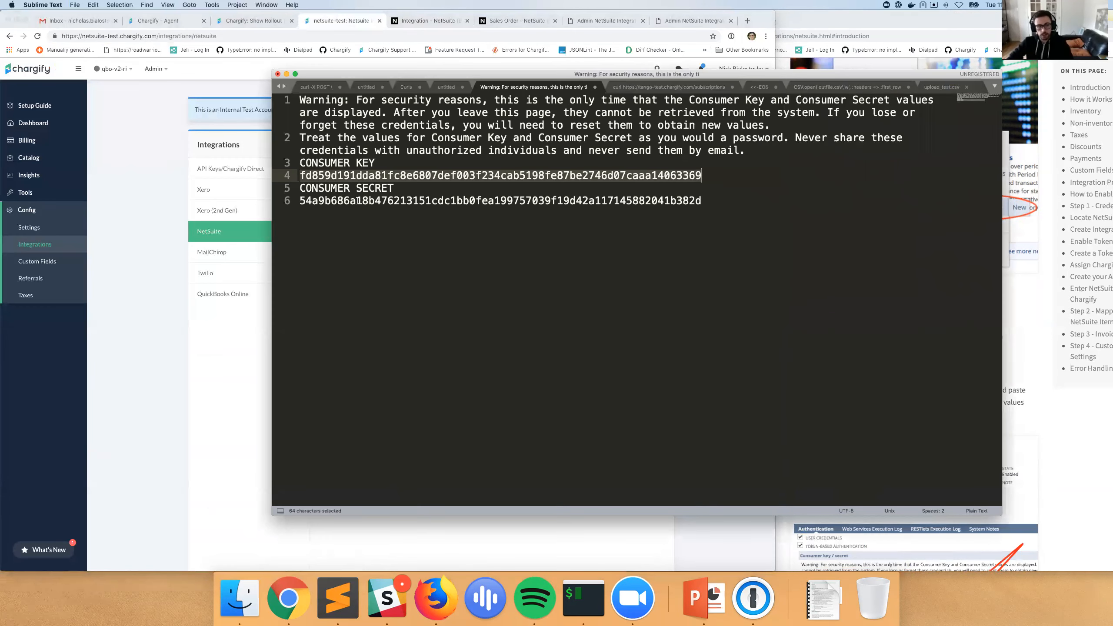
double_click(369, 203)
key("super+c")
left_click(214, 371)
left_click(414, 295)
key("super+v")
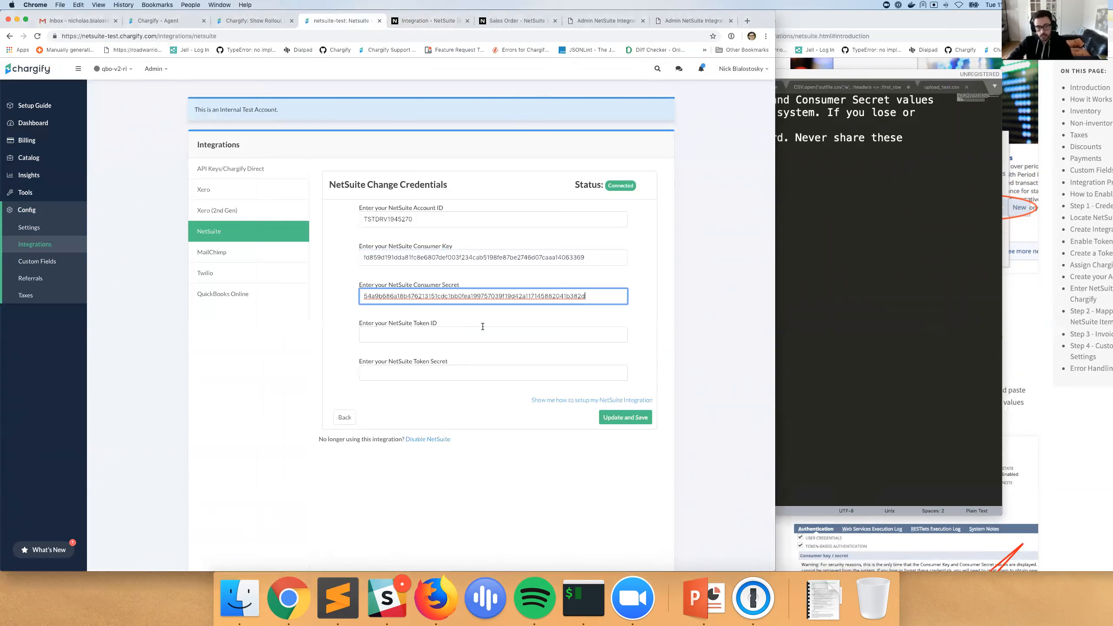
Step: Consult the help article on enabling token-based authentication and open the SuiteCloud section of NetSuite's Enable Features page
left_click(1043, 419)
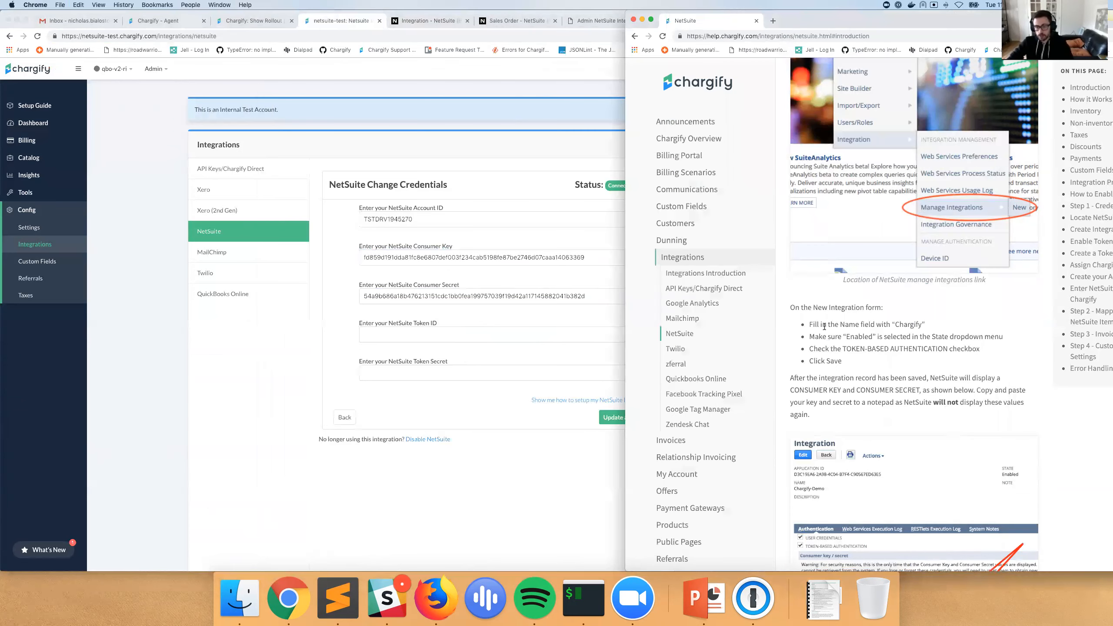
scroll(826, 326, "down", 5)
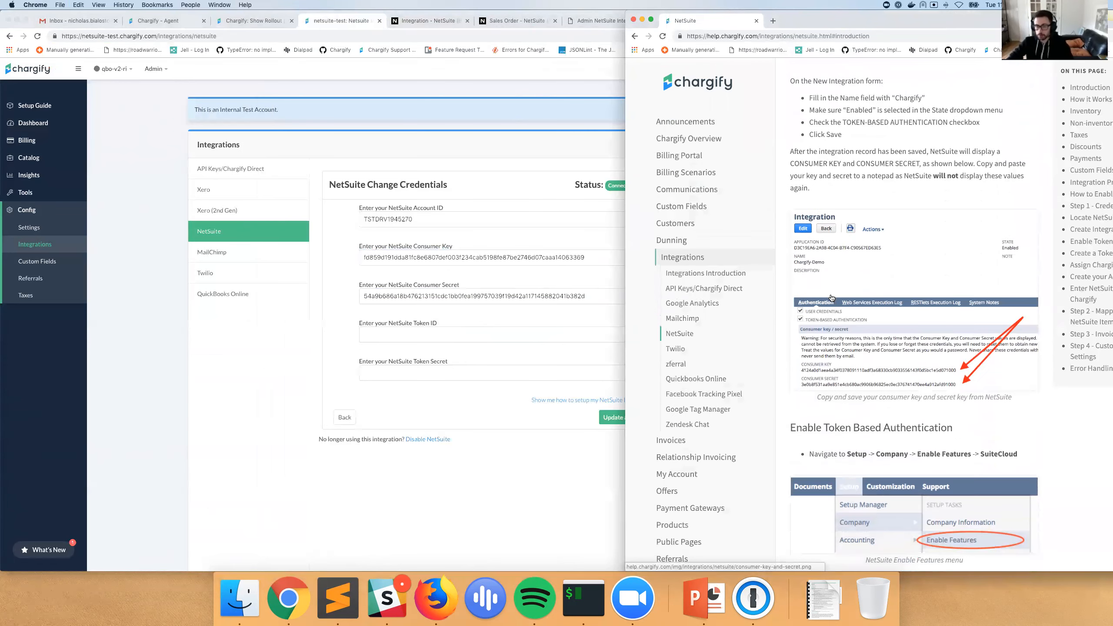
scroll(832, 297, "down", 5)
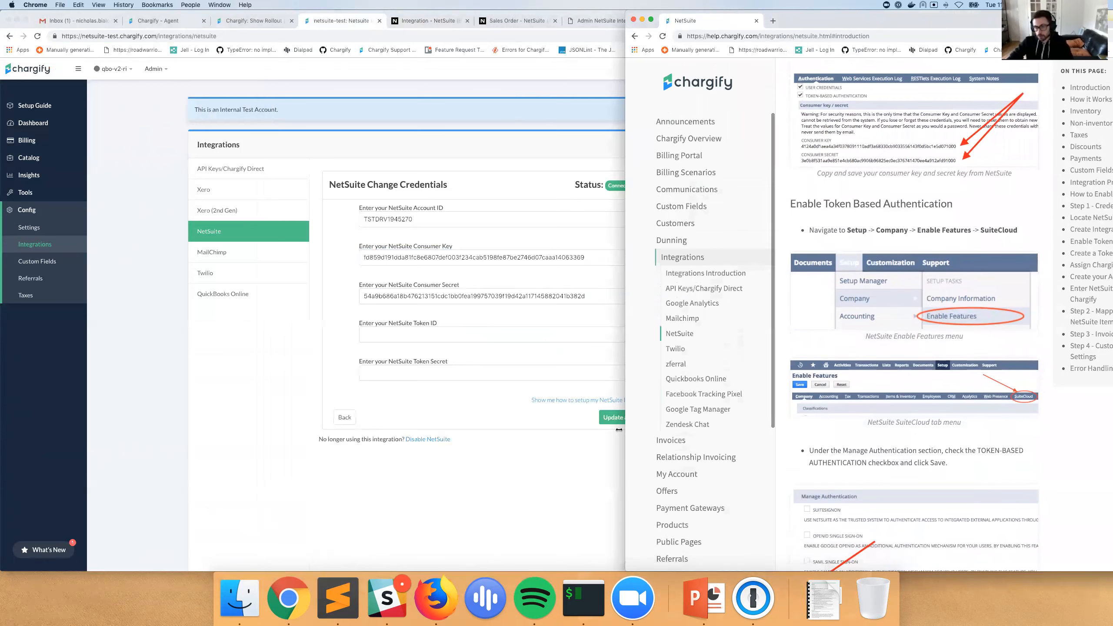
left_click(440, 21)
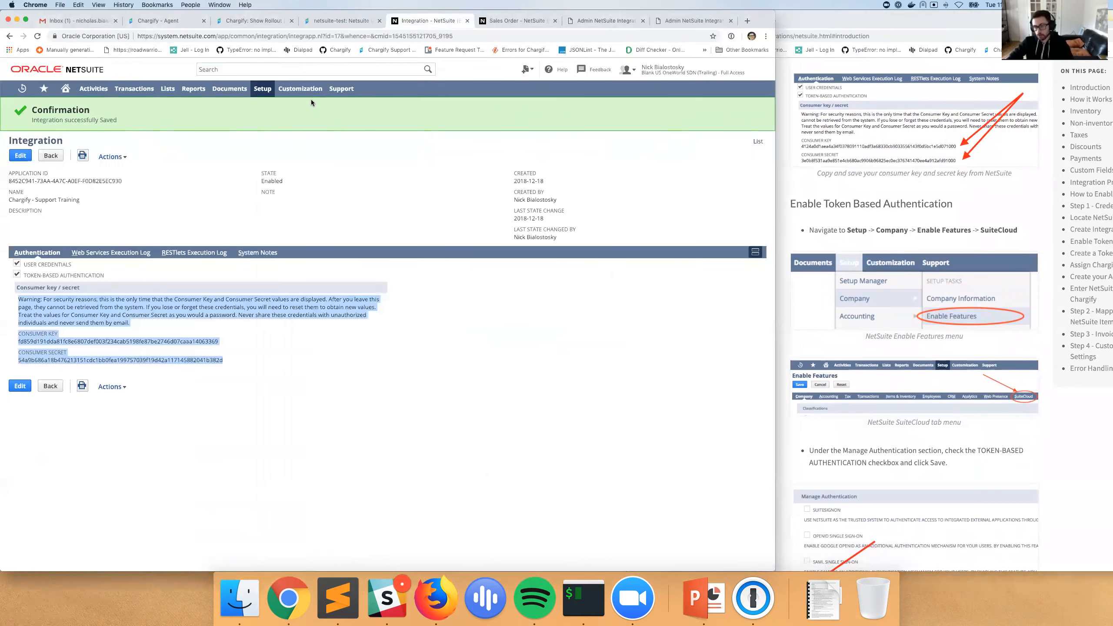
mouse_move(262, 88)
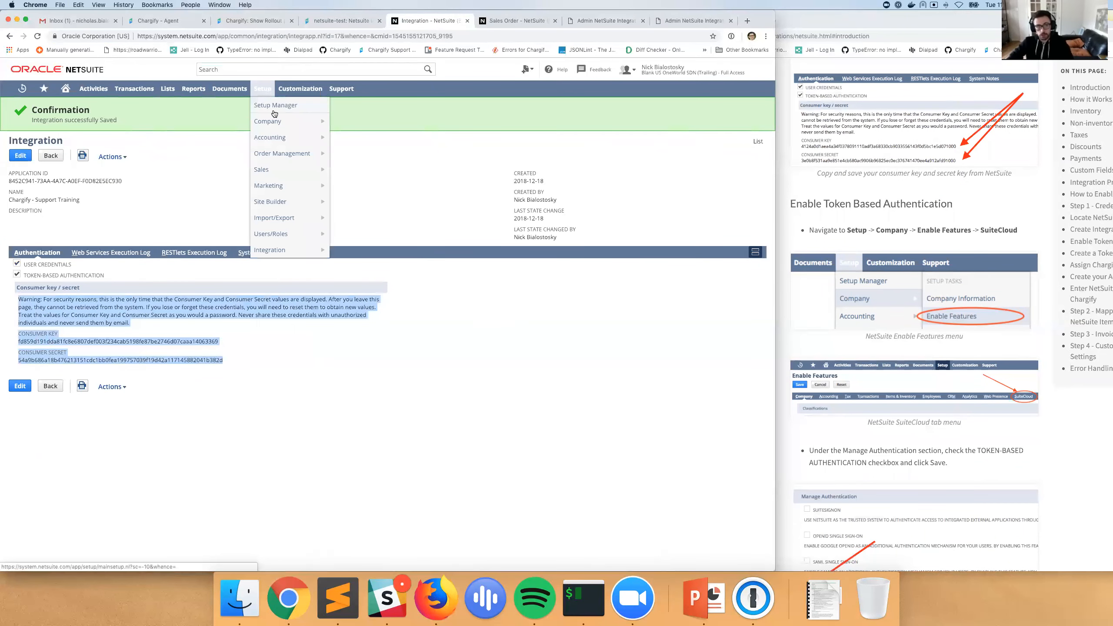
mouse_move(282, 125)
left_click(359, 139)
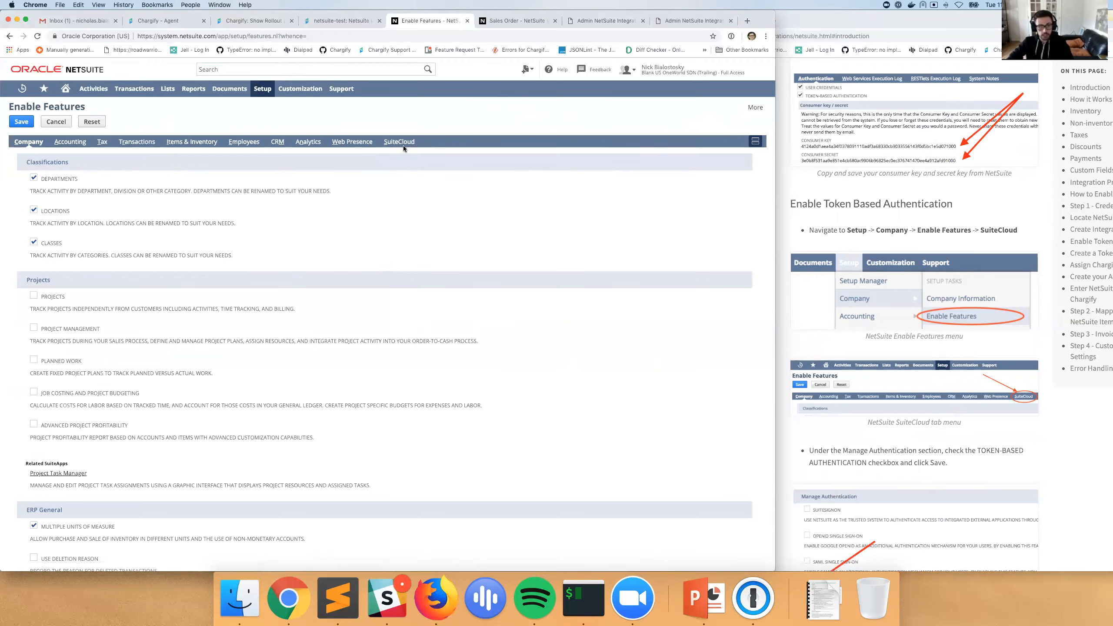
left_click(401, 145)
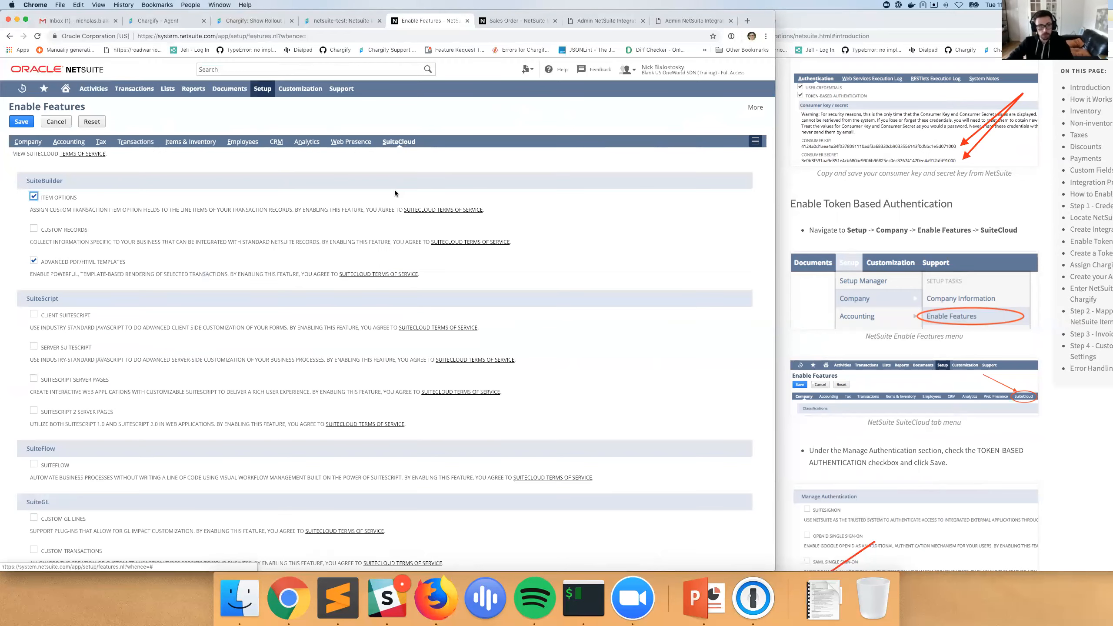
Step: Check the Token-Based Authentication setting under Manage Authentication against the help article's instructions
scroll(395, 190, "down", 10)
scroll(394, 190, "up", 10)
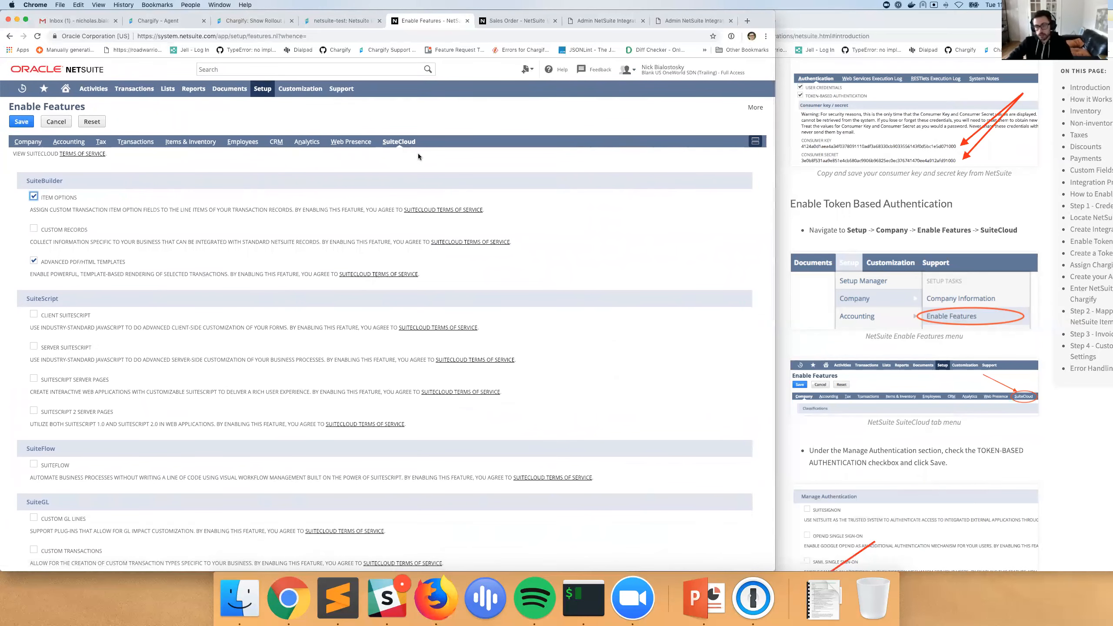
scroll(829, 314, "down", 3)
scroll(830, 312, "down", 5)
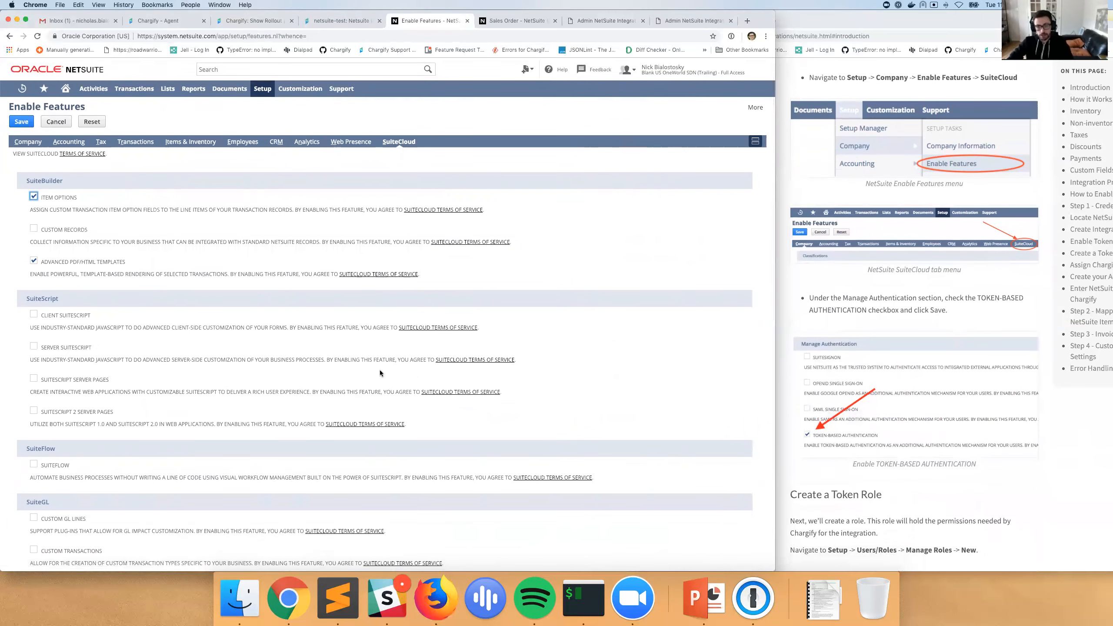
scroll(379, 369, "down", 8)
scroll(324, 373, "down", 5)
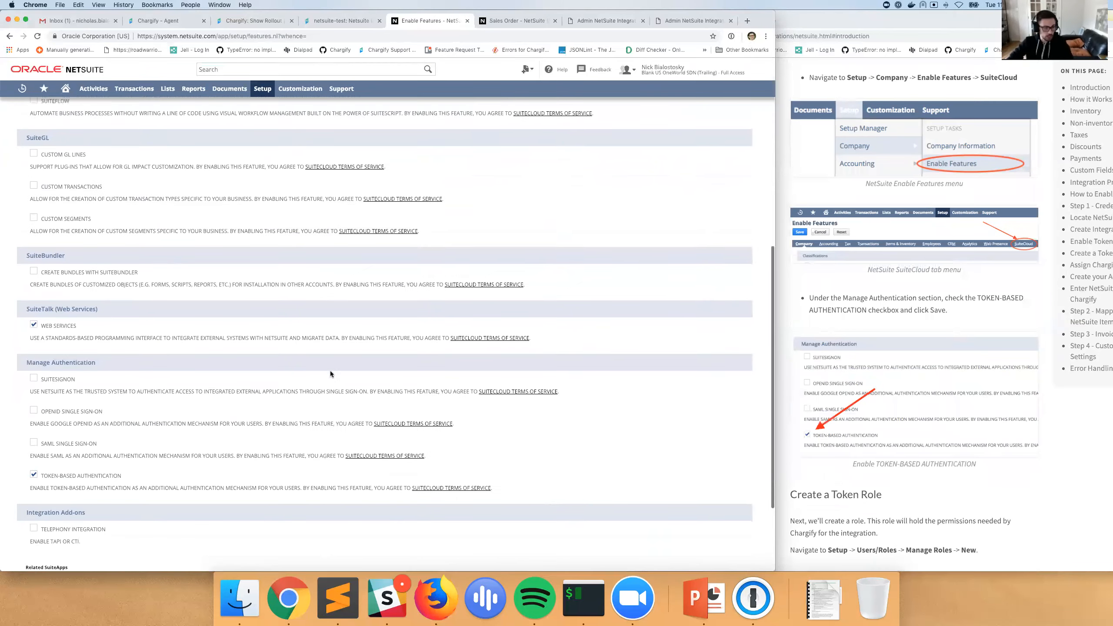
left_click(33, 447)
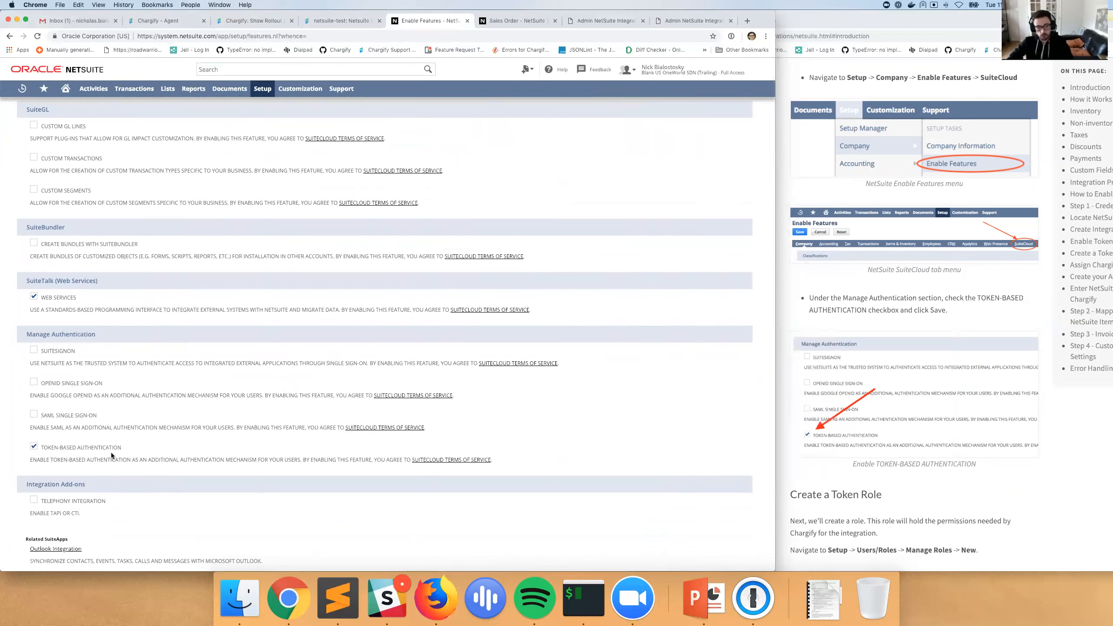
Step: Start a new NetSuite role as the help article's Create a Token Role section describes and name it "Chargify - Support Training"
scroll(805, 331, "down", 6)
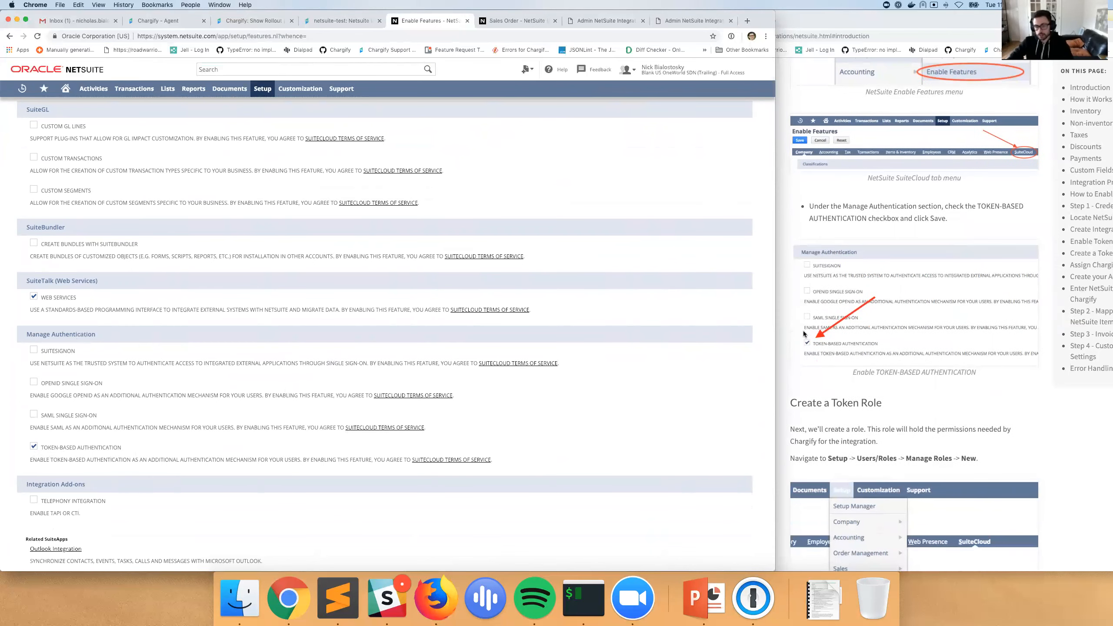
scroll(805, 334, "down", 7)
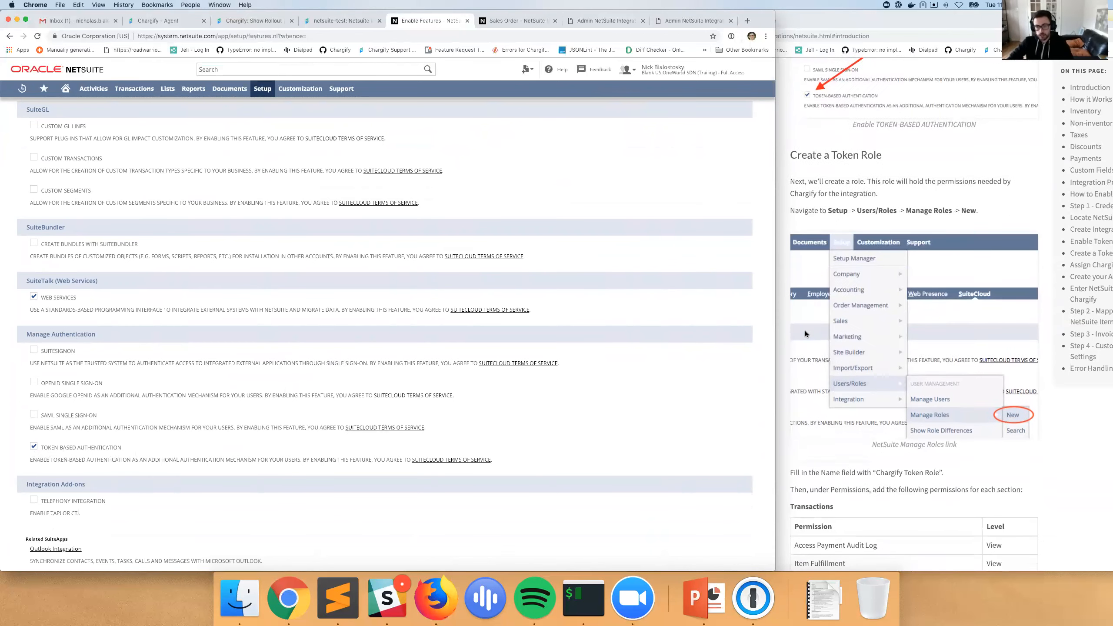
scroll(548, 349, "up", 10)
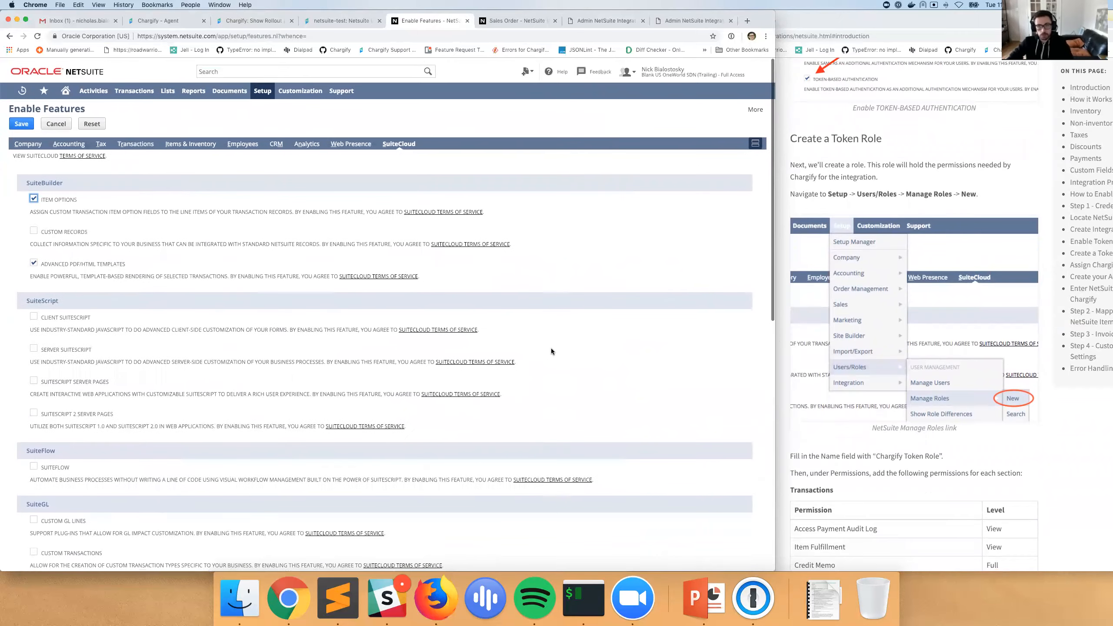
mouse_move(267, 95)
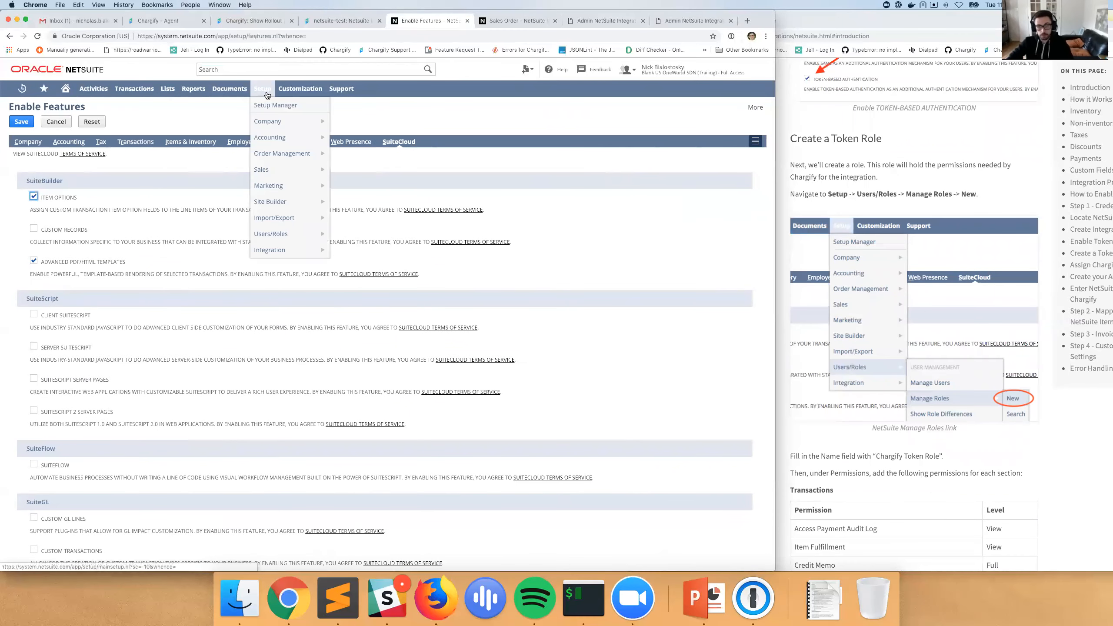
mouse_move(288, 235)
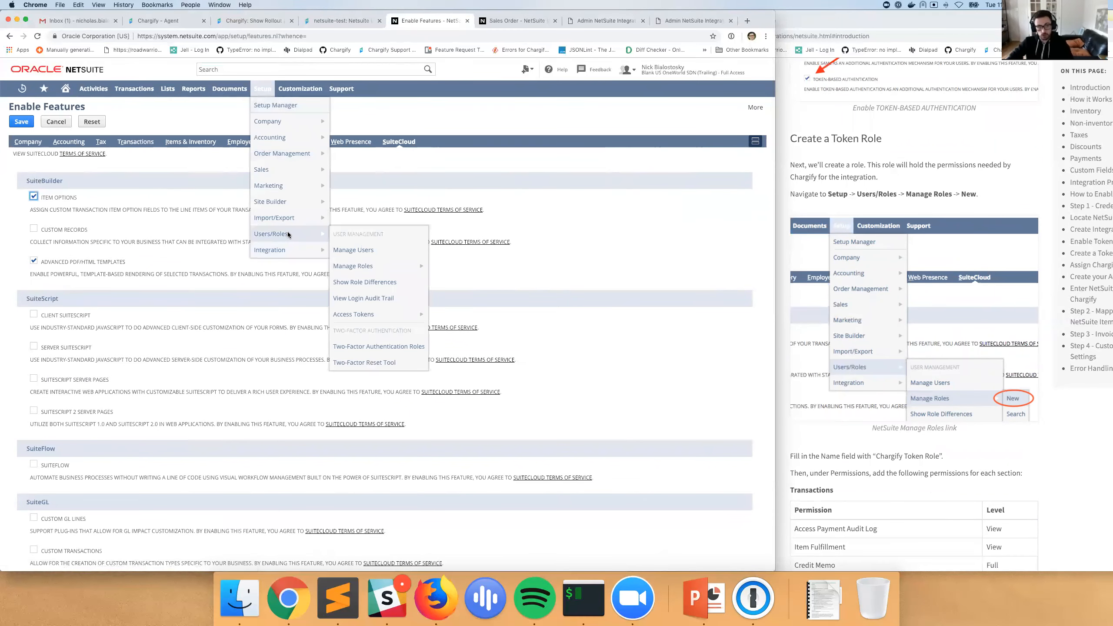
mouse_move(392, 269)
left_click(436, 266)
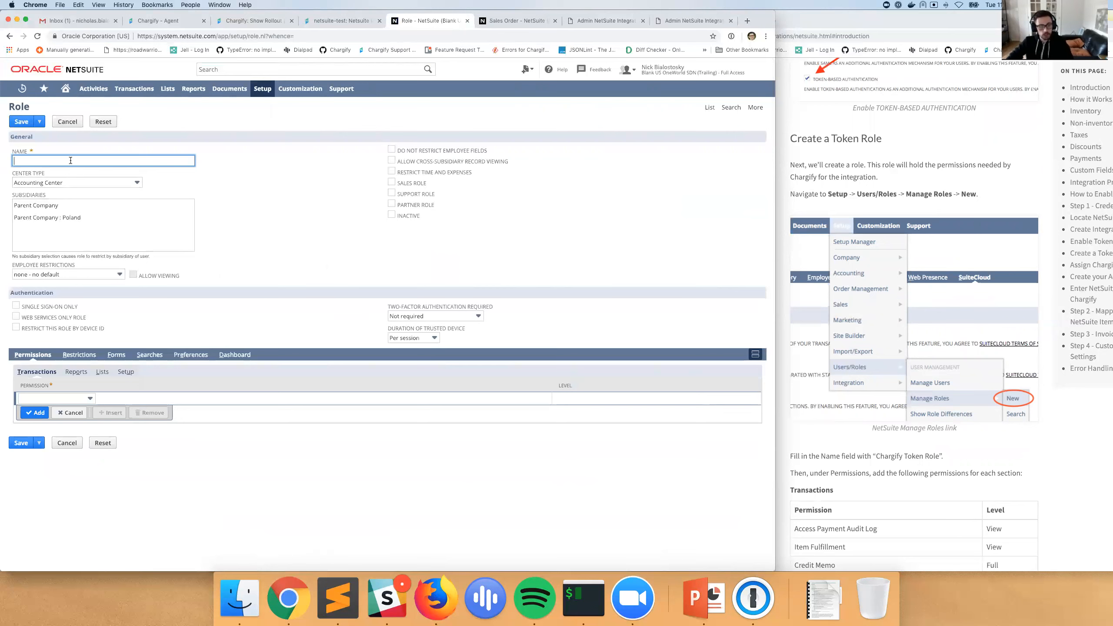
type("Chargify ")
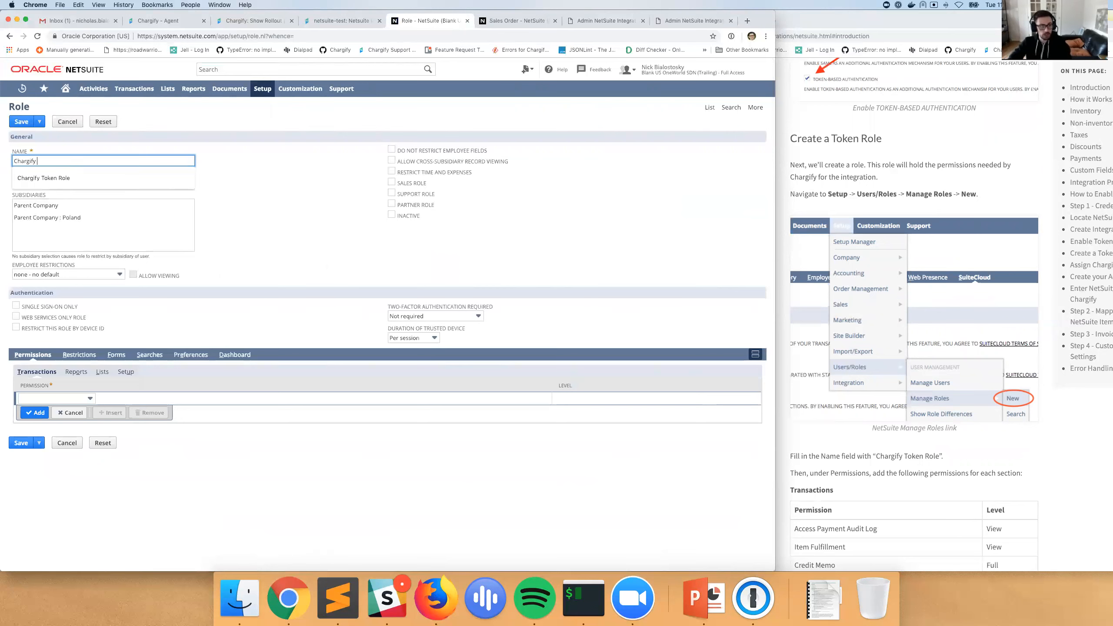
type("- Support Training")
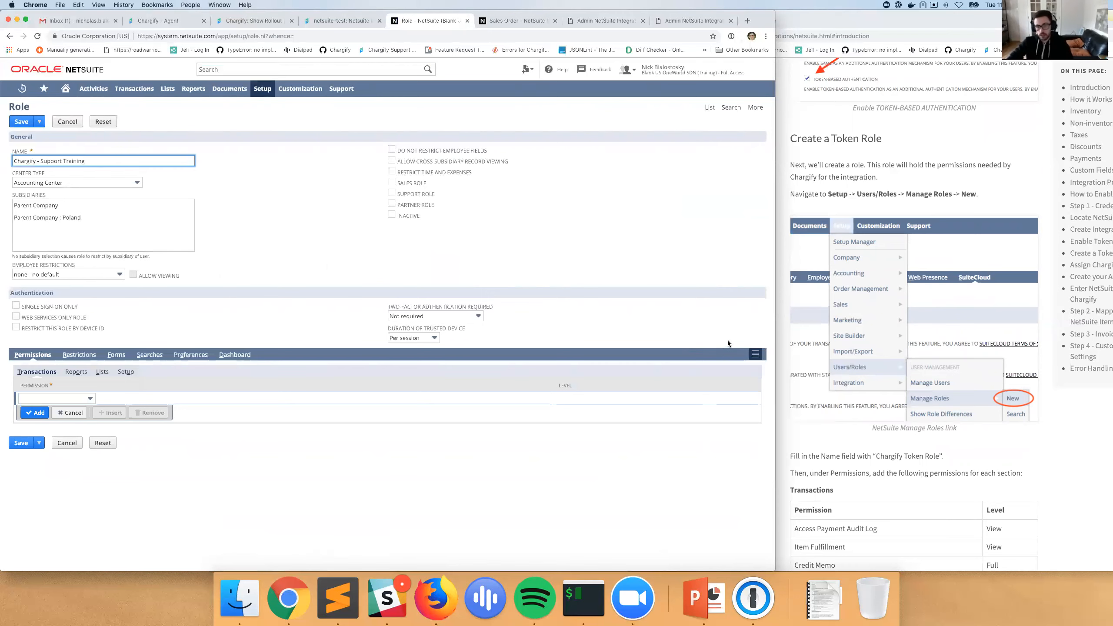
Step: Select Access Payment Audit Log as the role's transaction permission, following the article's Transactions table, and open its level choices
scroll(833, 344, "down", 3)
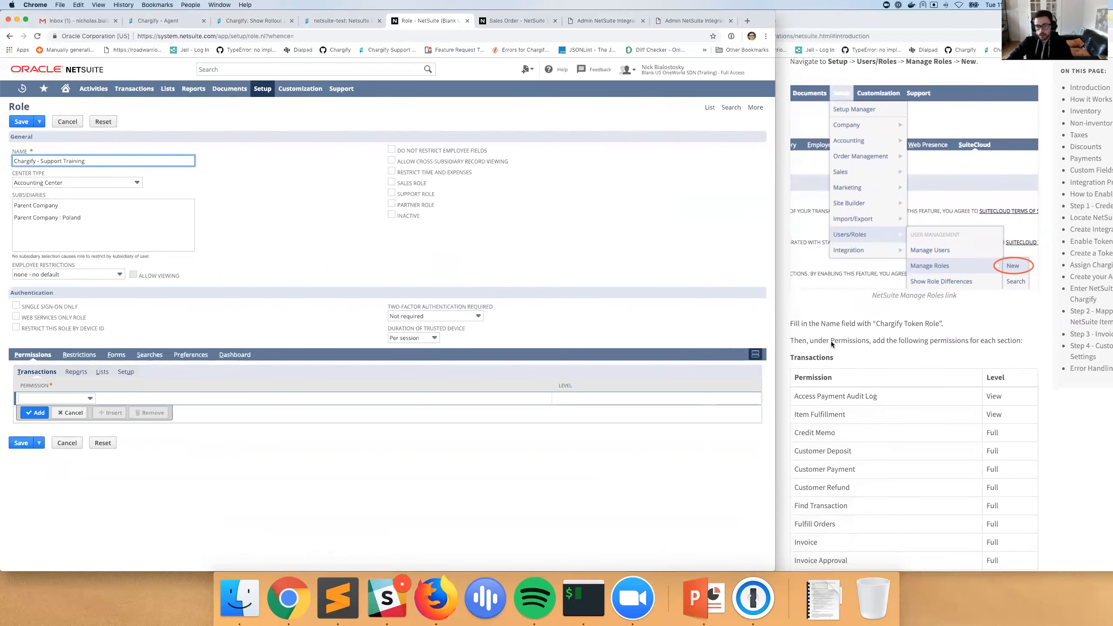
scroll(826, 409, "down", 2)
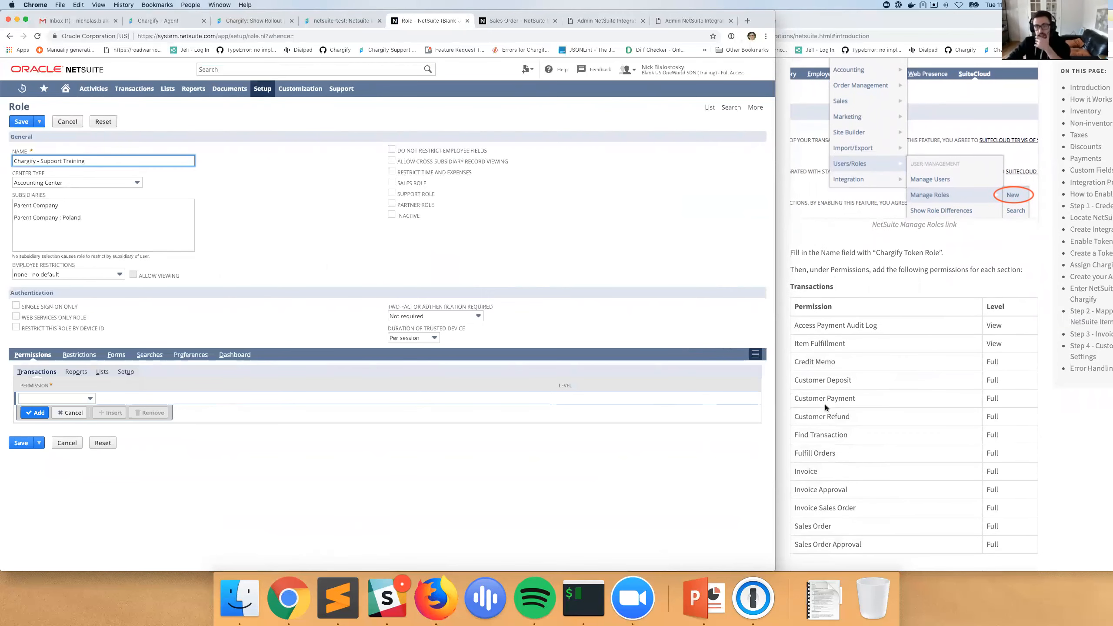
left_click(70, 400)
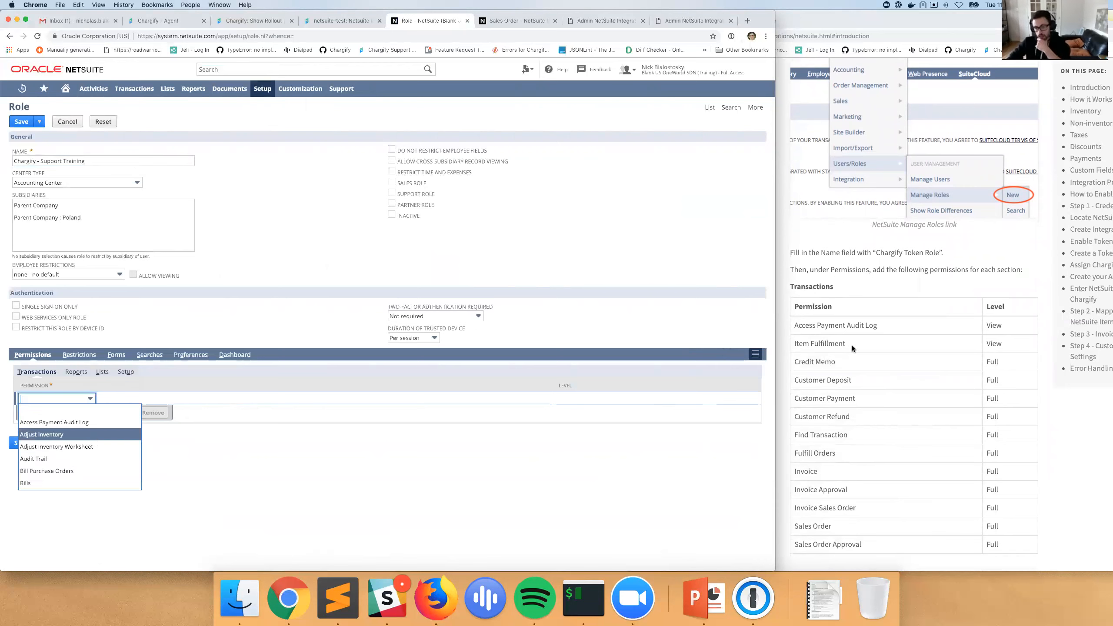
left_click(846, 330)
scroll(850, 330, "down", 1)
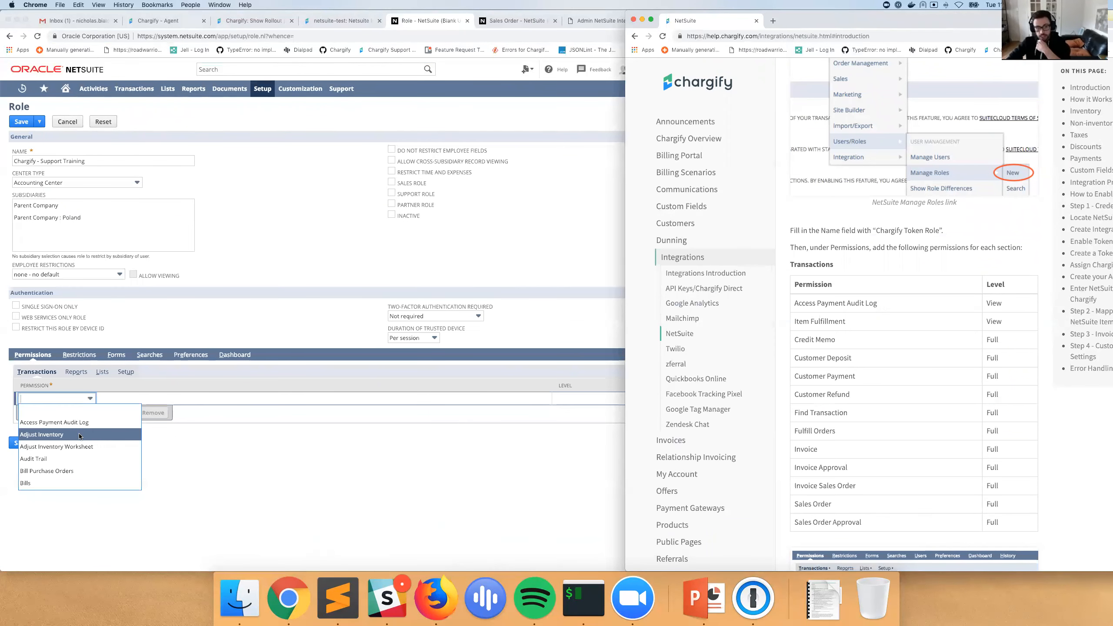
left_click(62, 402)
left_click(62, 402)
left_click(57, 401)
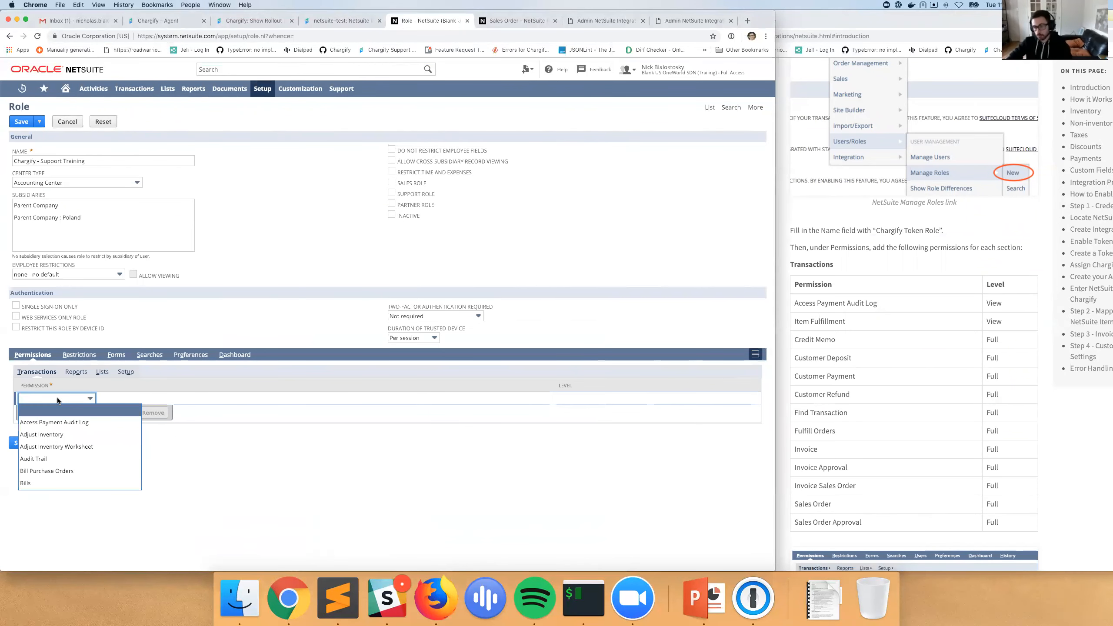
type("ayment Audit Lc")
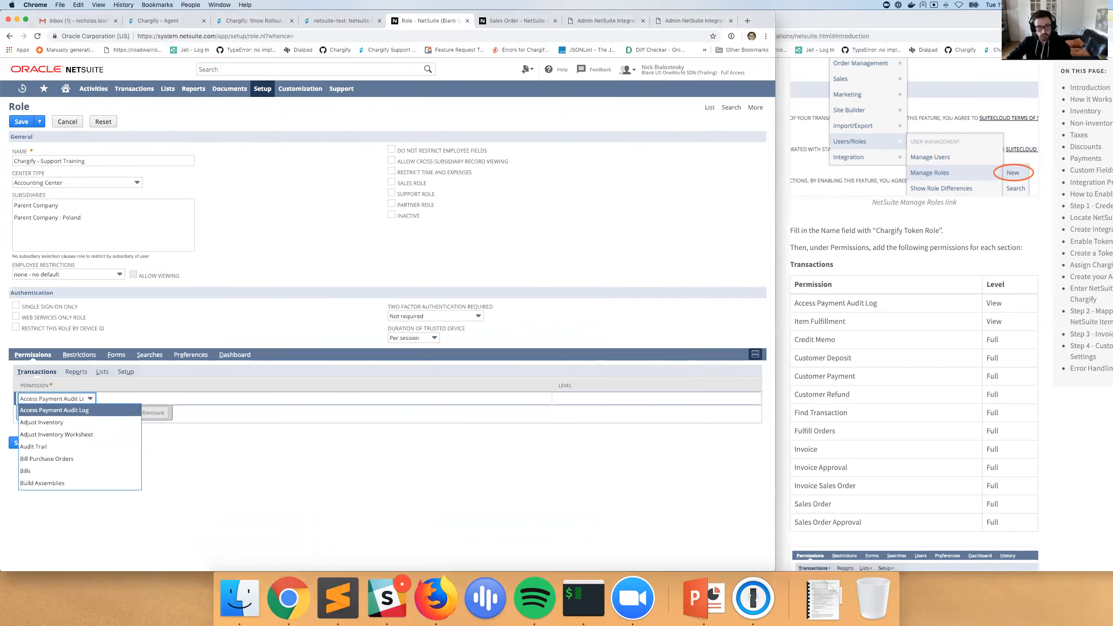
left_click(70, 412)
left_click(586, 397)
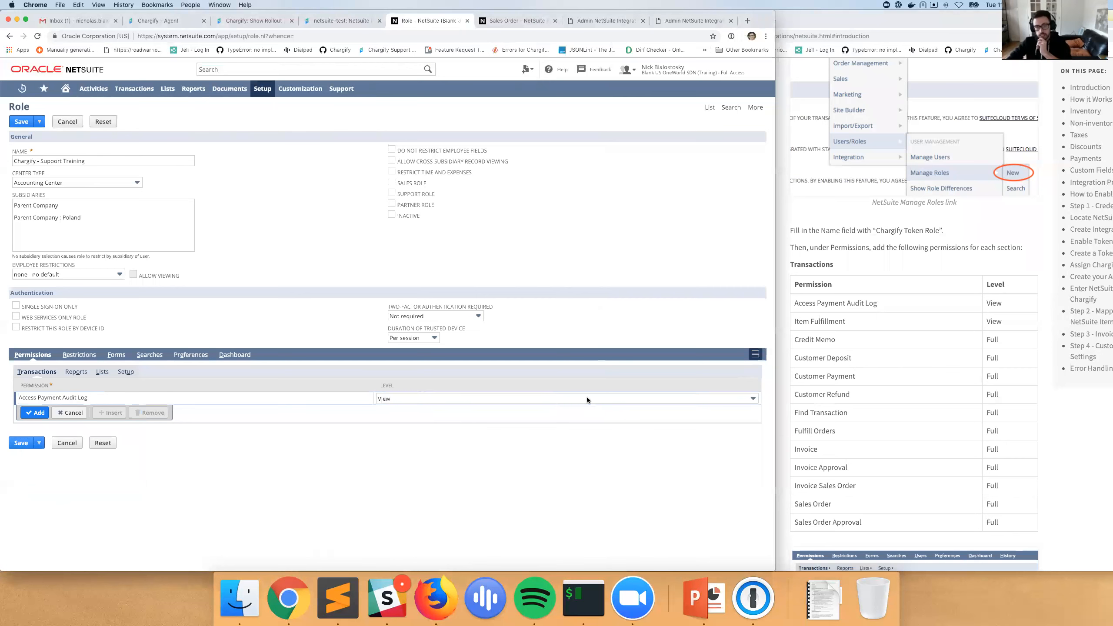
left_click(510, 402)
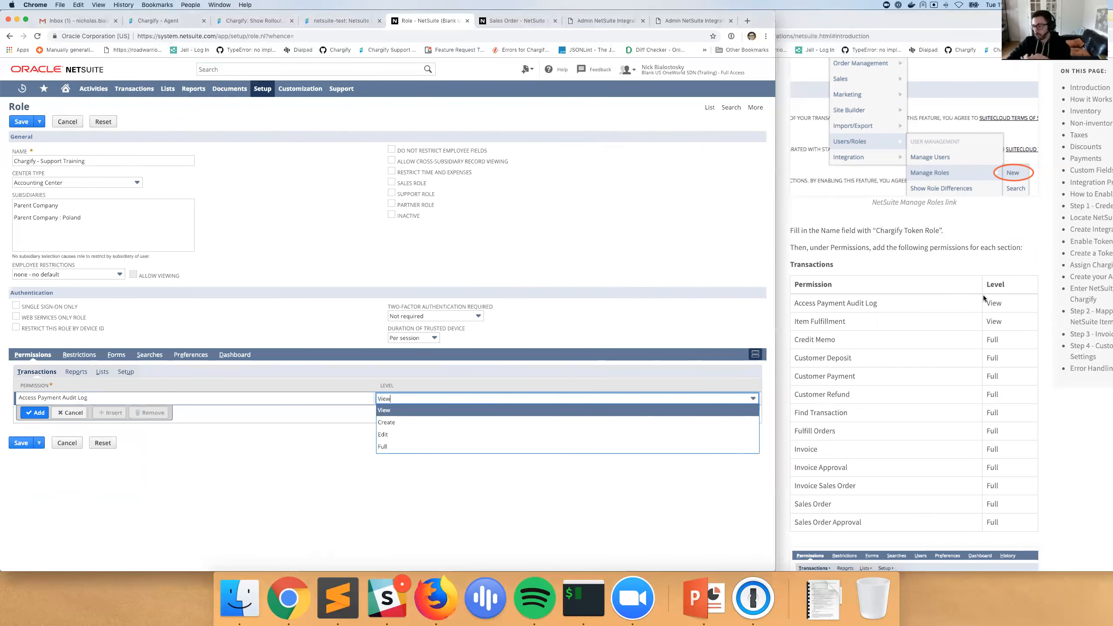
Step: Review the help article's tables of required Transactions, Lists and Setup permissions and their levels for the token role
left_click(1019, 339)
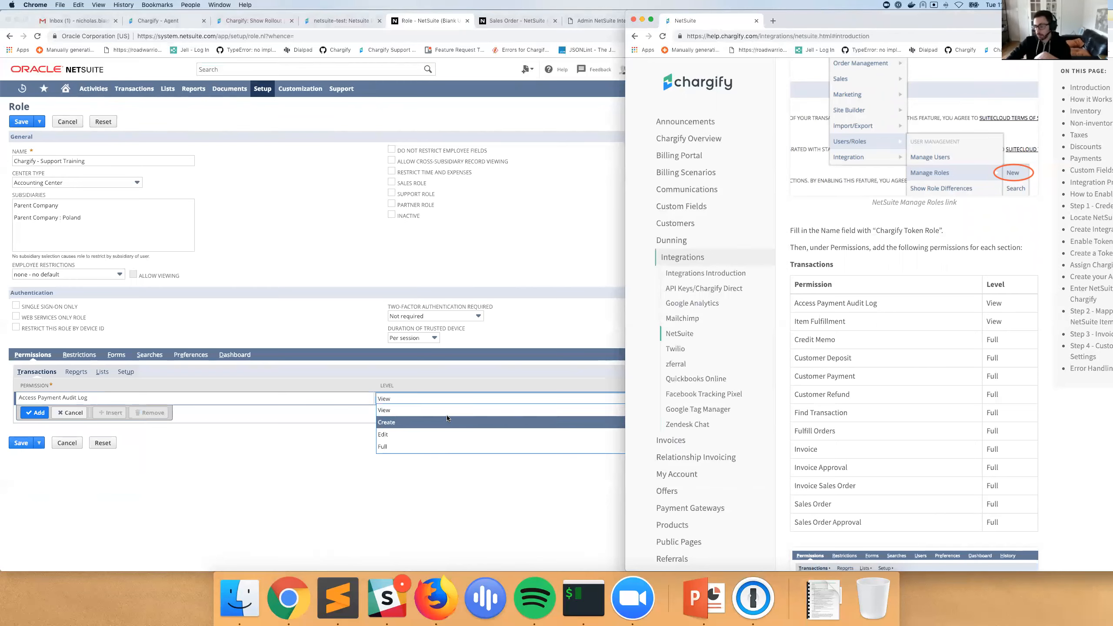
scroll(855, 358, "down", 10)
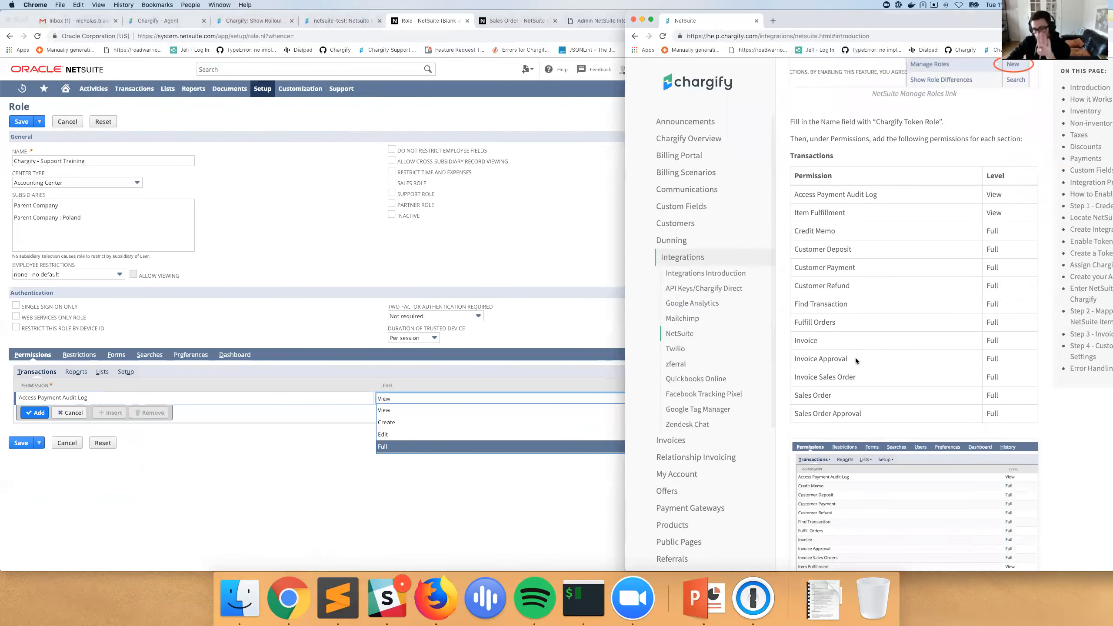
scroll(857, 360, "down", 6)
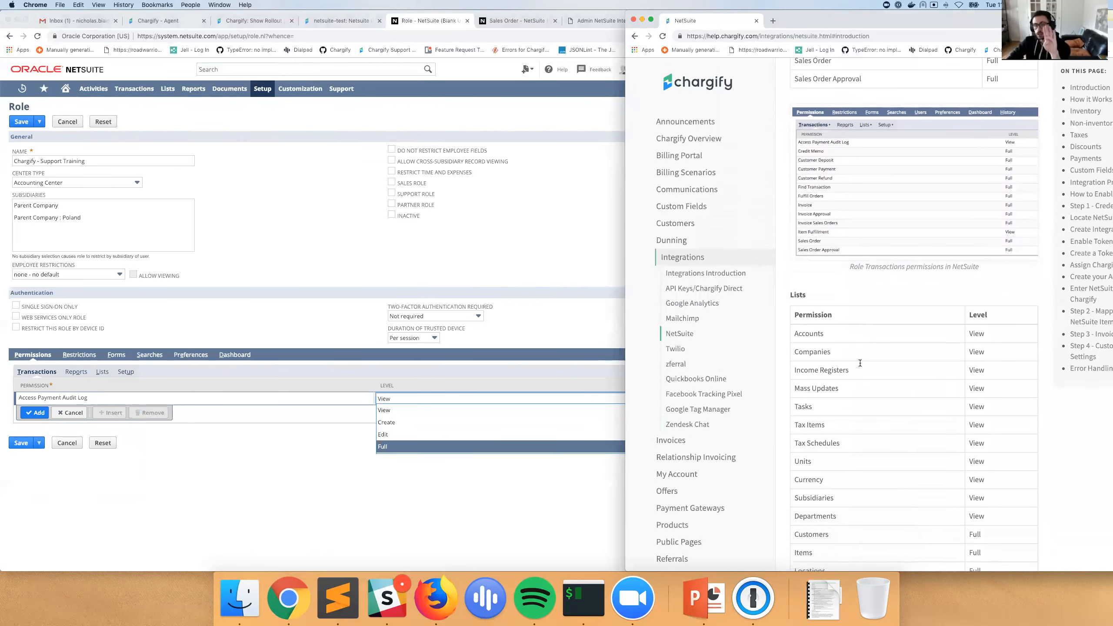
scroll(859, 362, "down", 12)
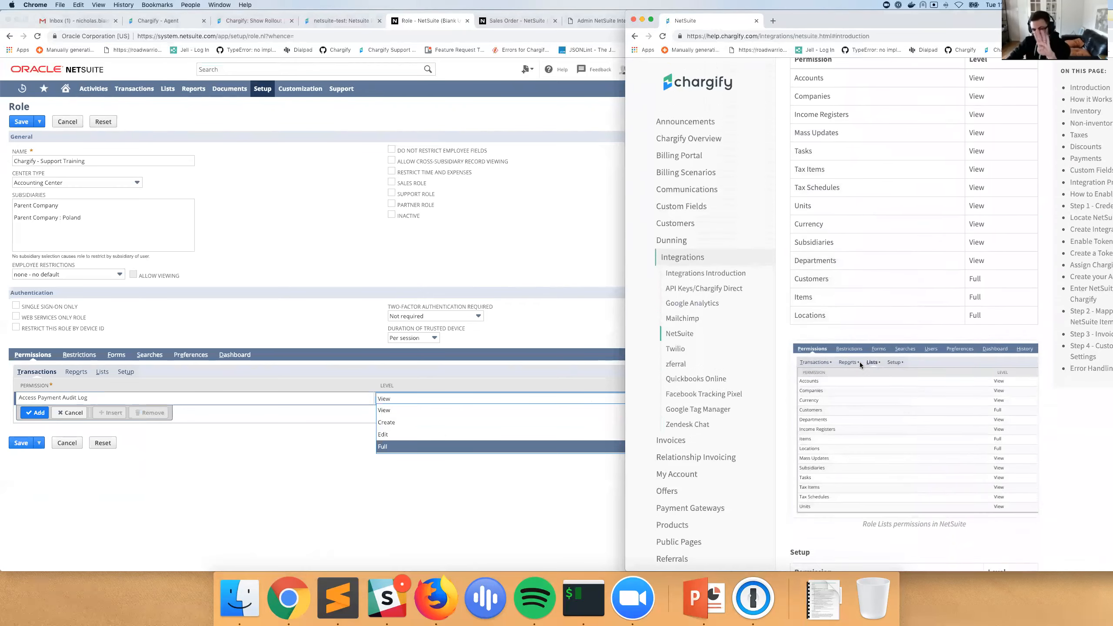
scroll(858, 362, "down", 9)
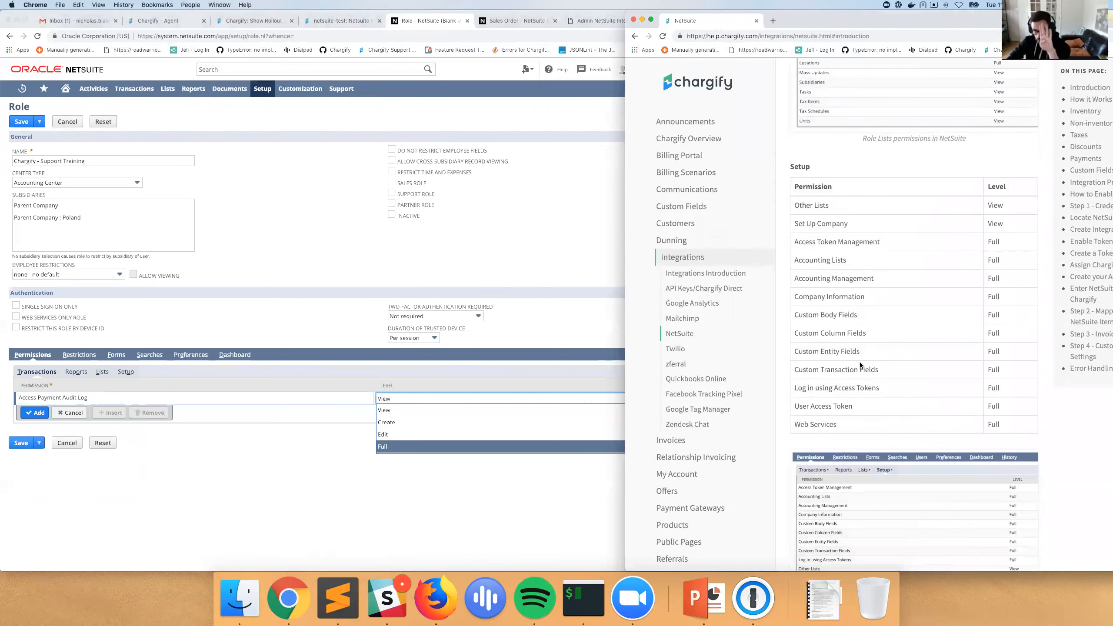
scroll(859, 362, "up", 3)
scroll(860, 363, "down", 3)
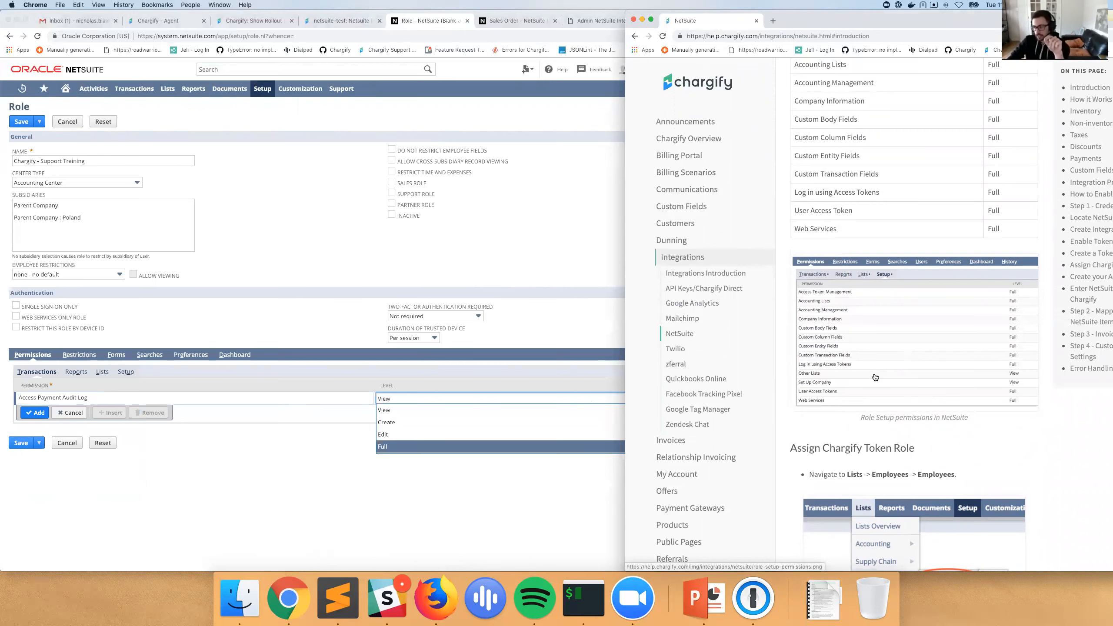
left_click(490, 492)
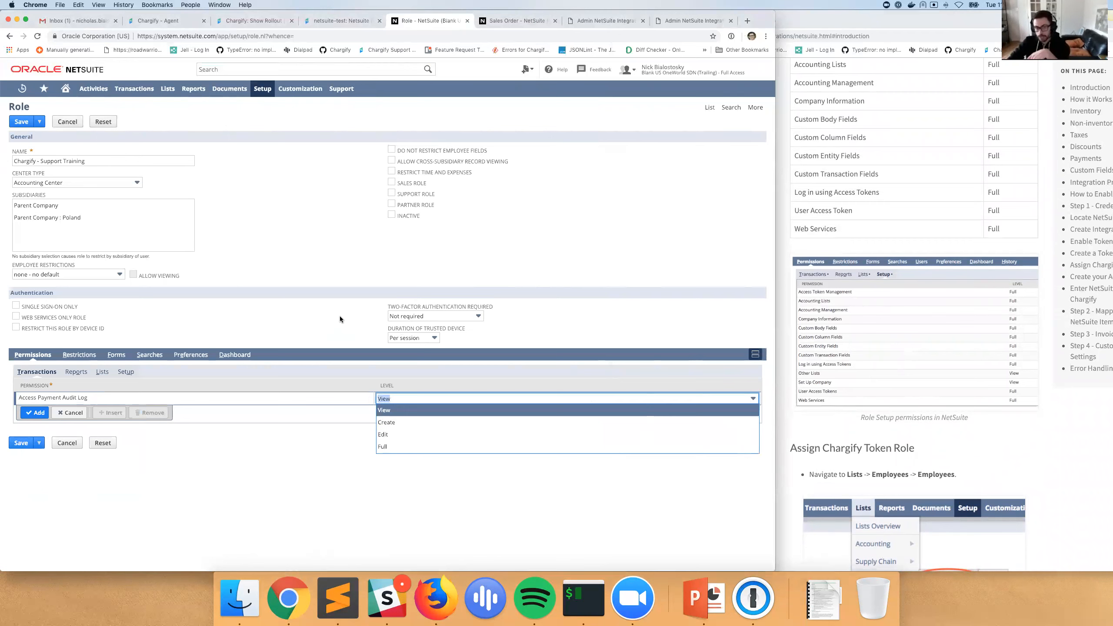
left_click(322, 317)
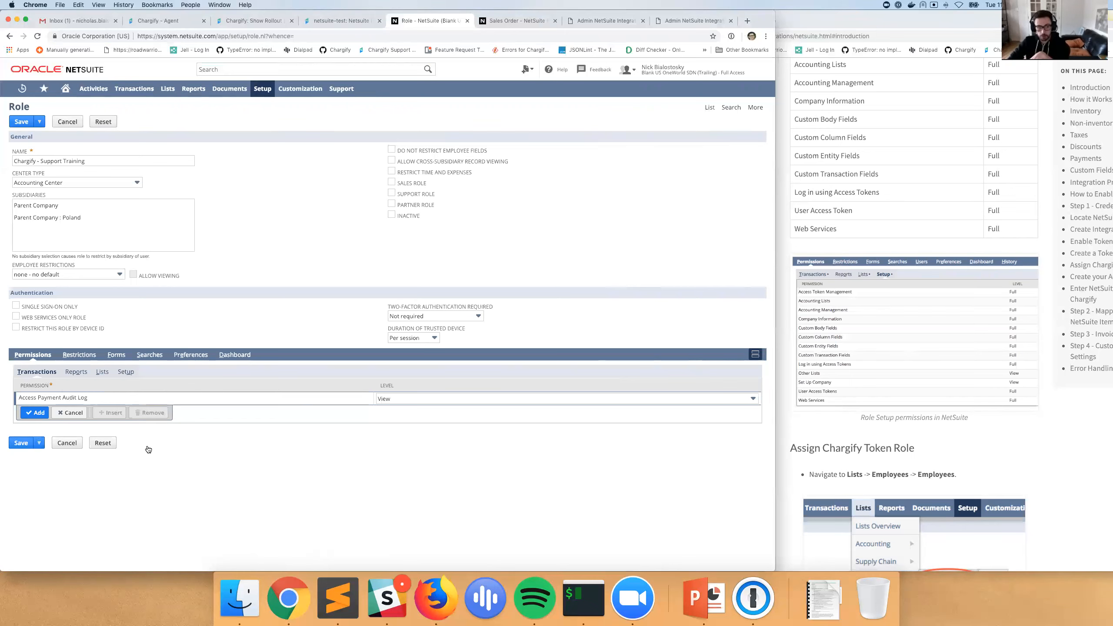
Step: Consult the article's Assign Chargify Token Role section and leave the unsaved role form for NetSuite's Employees list
scroll(804, 264, "down", 4)
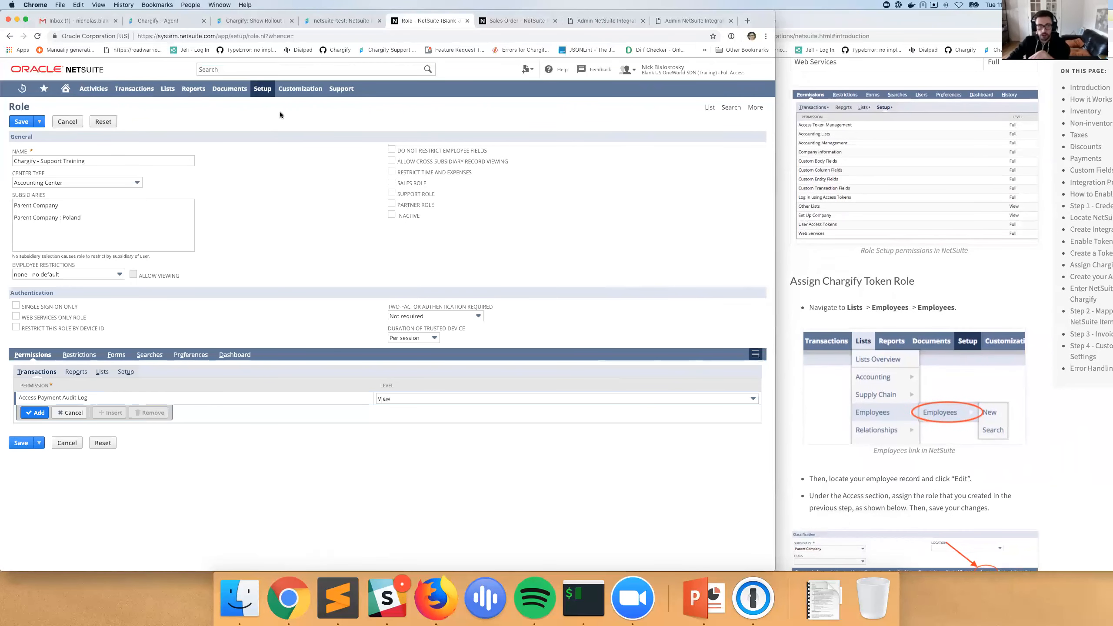
mouse_move(265, 95)
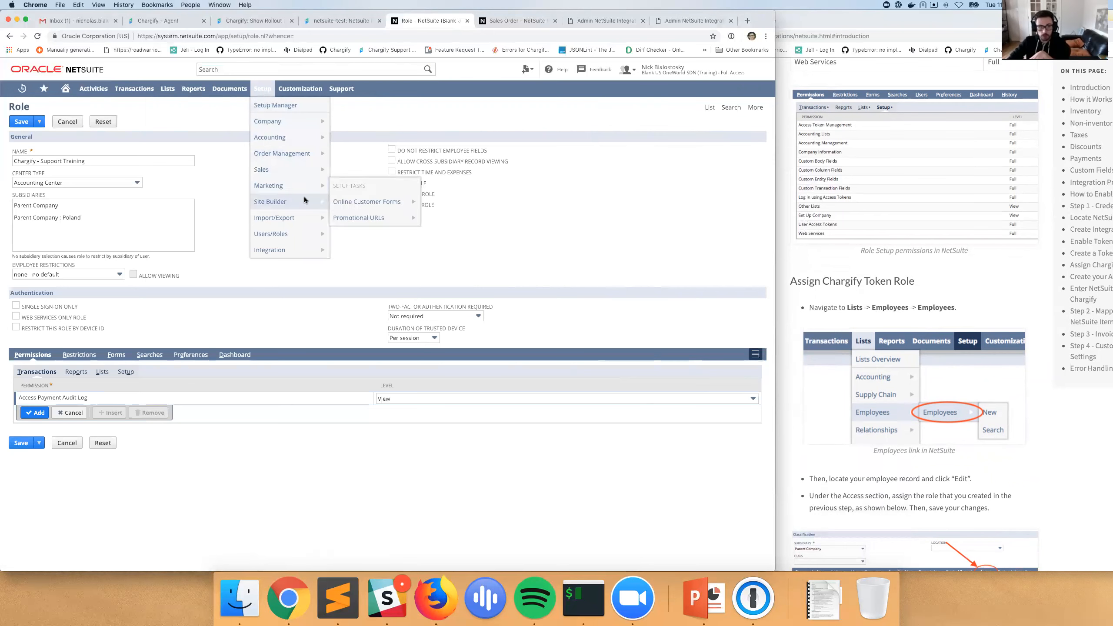
mouse_move(303, 236)
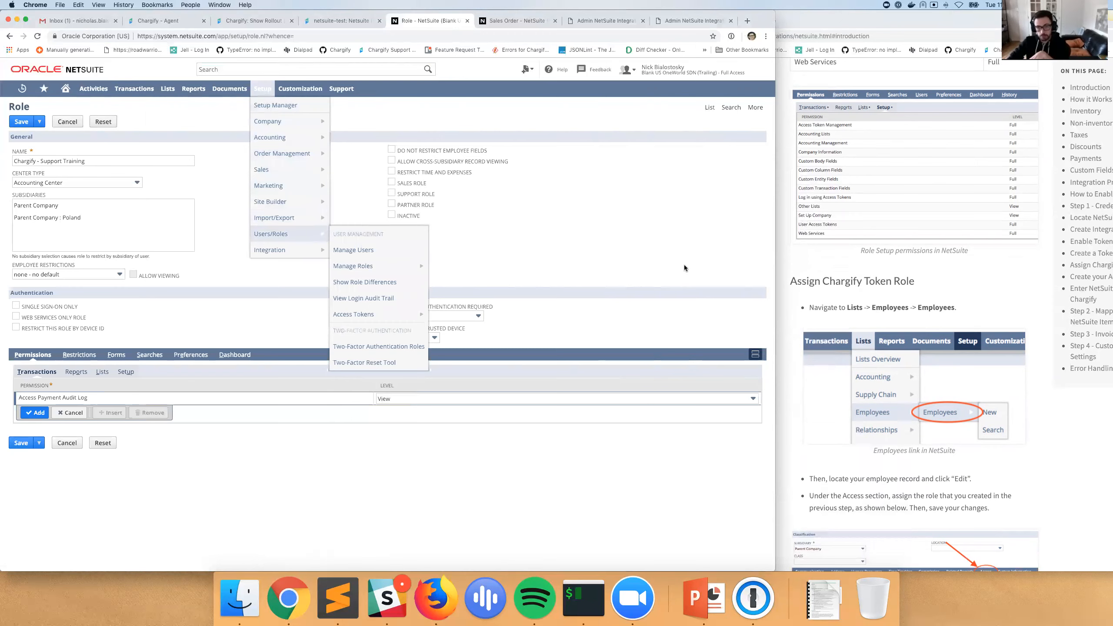
scroll(859, 276, "down", 3)
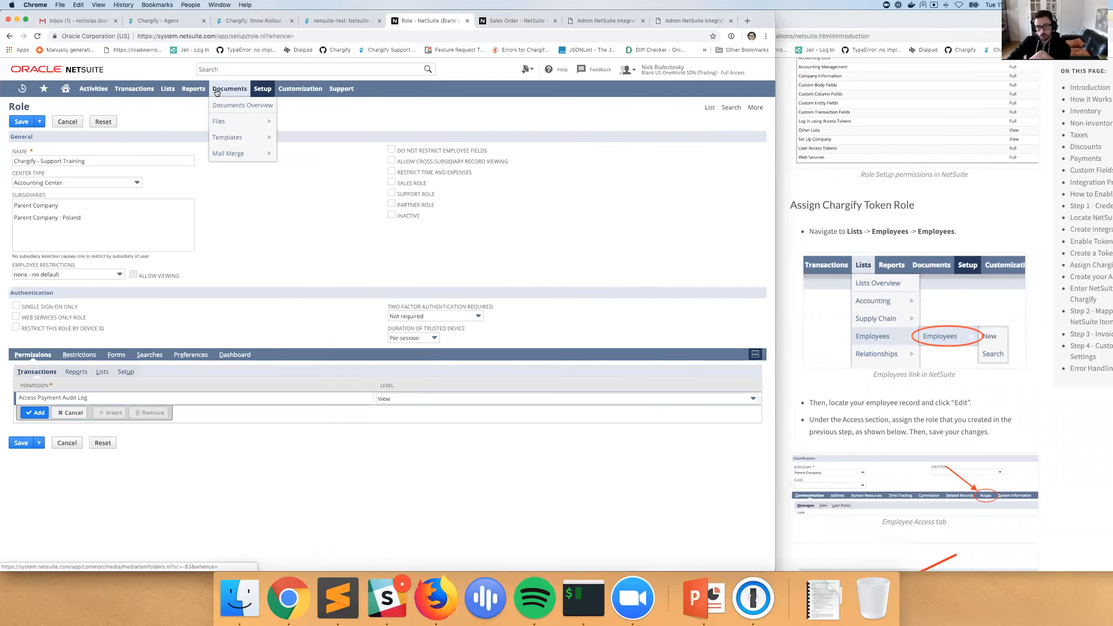
mouse_move(168, 91)
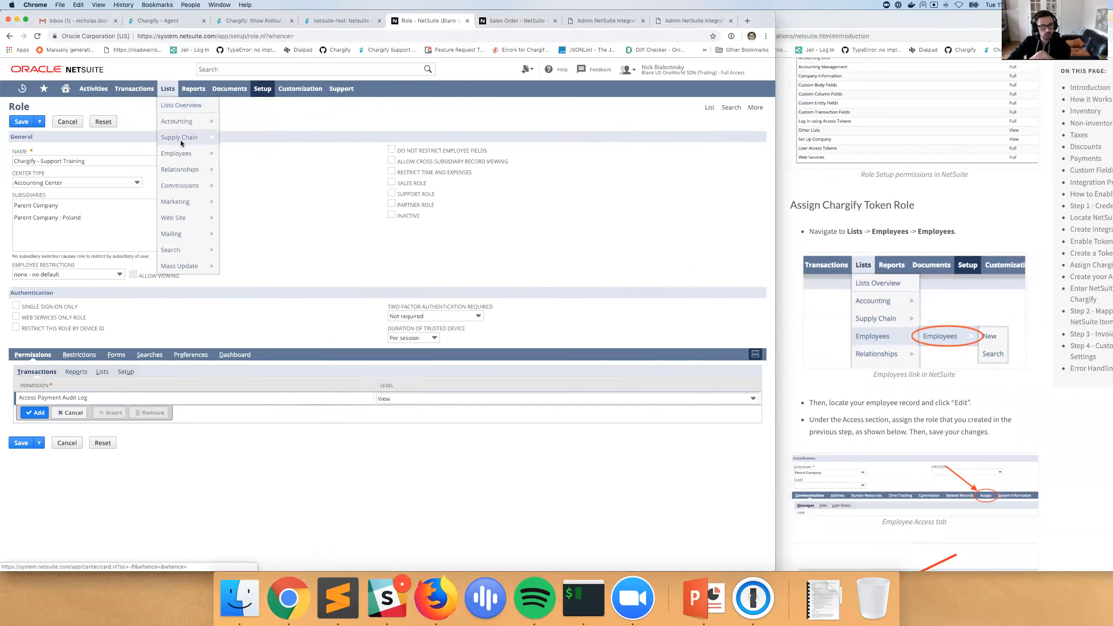
mouse_move(205, 157)
mouse_move(262, 157)
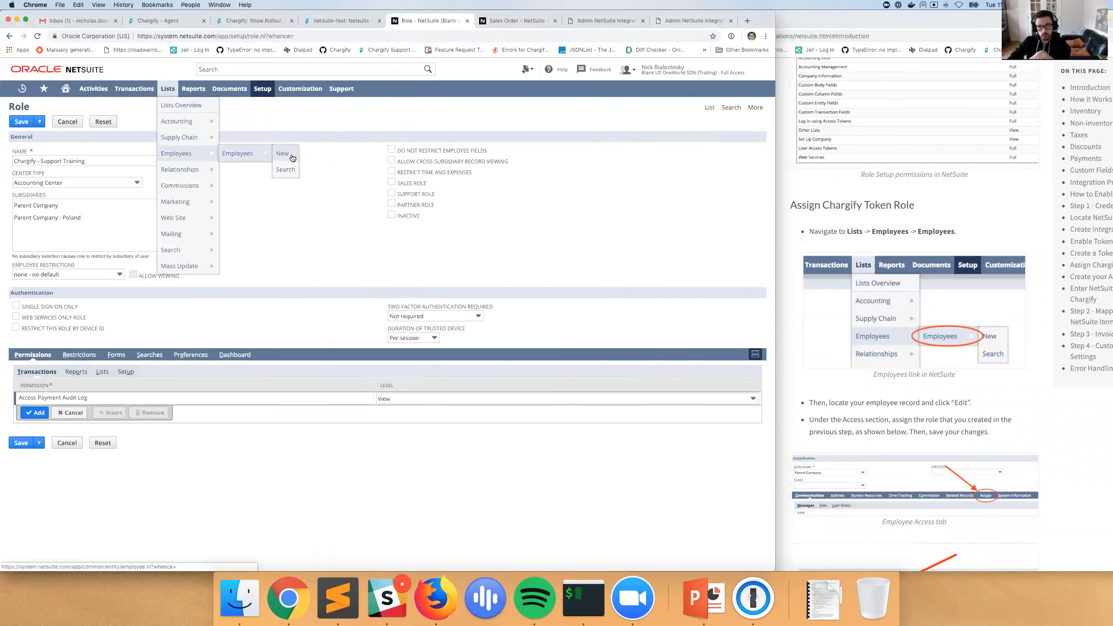
left_click(246, 156)
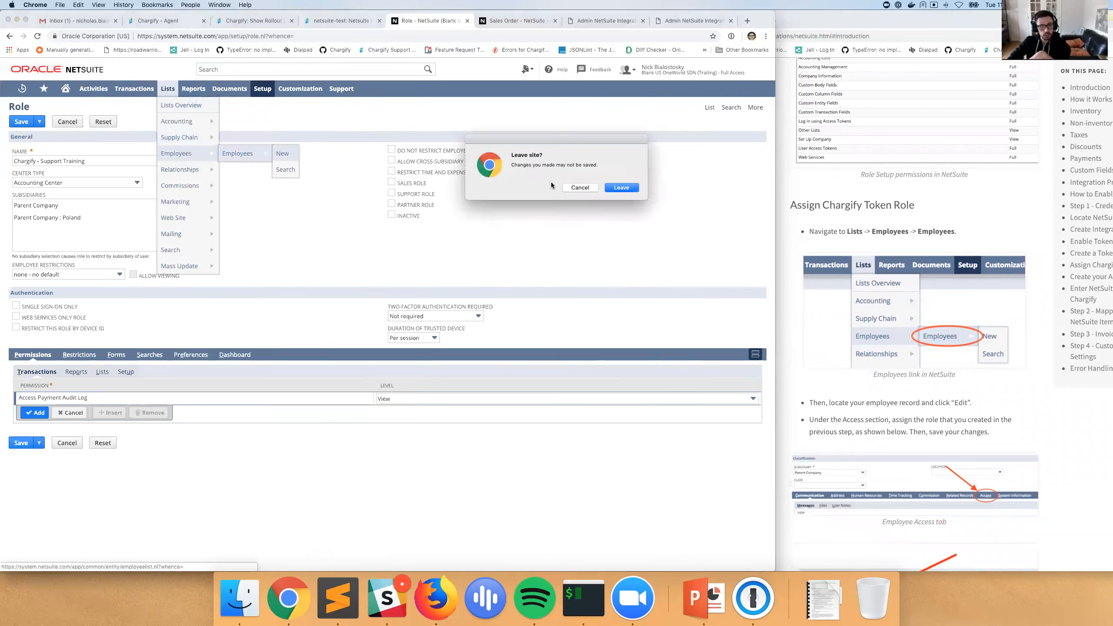
left_click(629, 188)
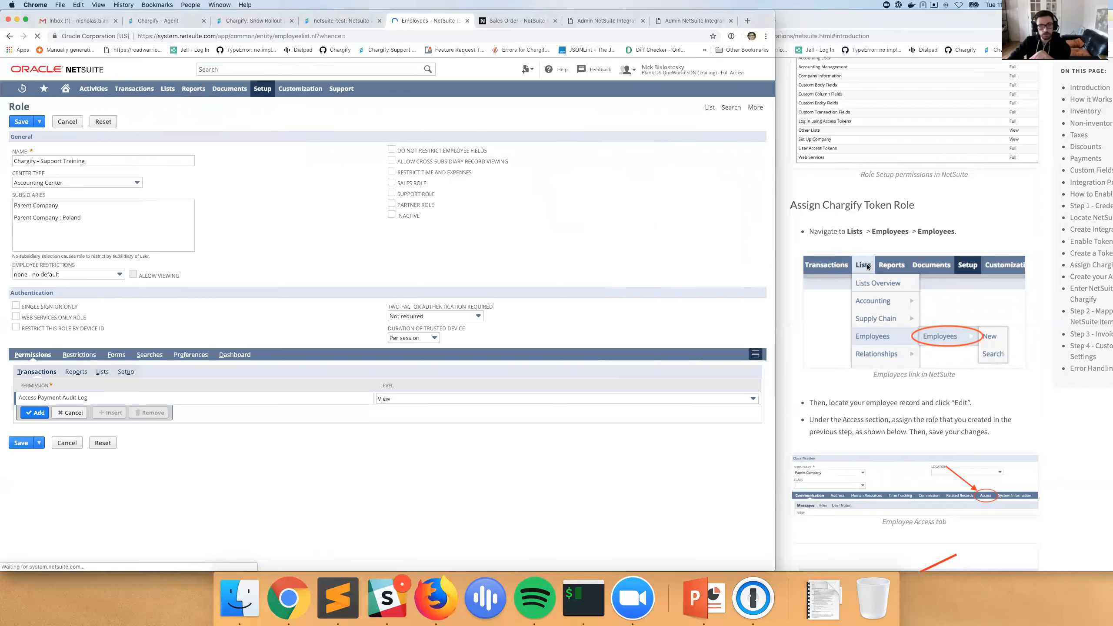
Step: Open your own employee record for editing and consult the article's instructions on assigning the role under Access
scroll(868, 266, "down", 4)
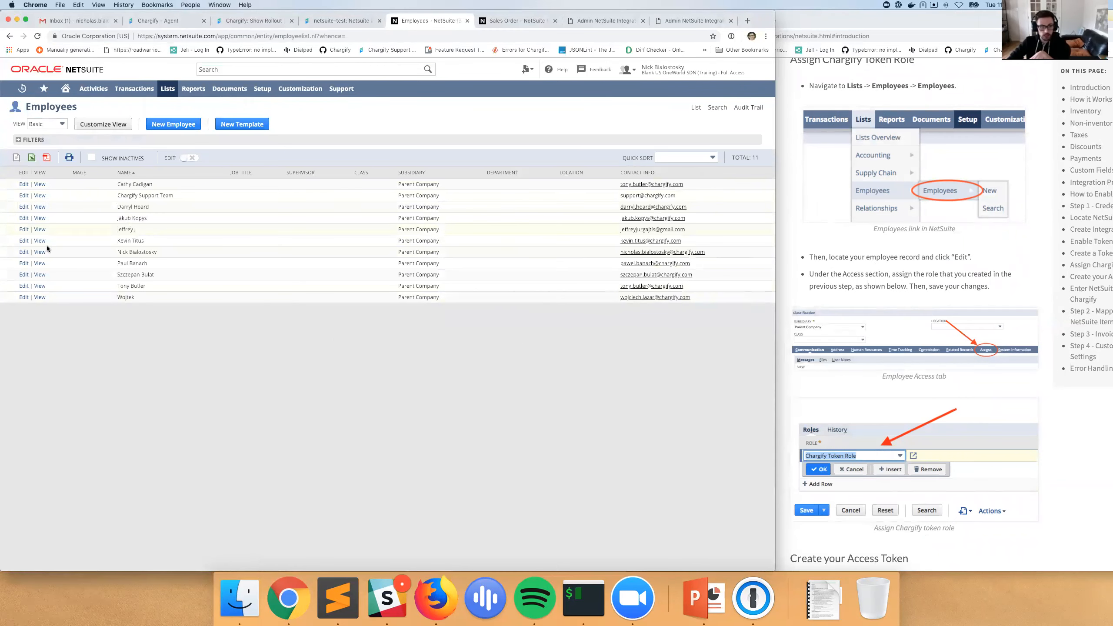
left_click(24, 252)
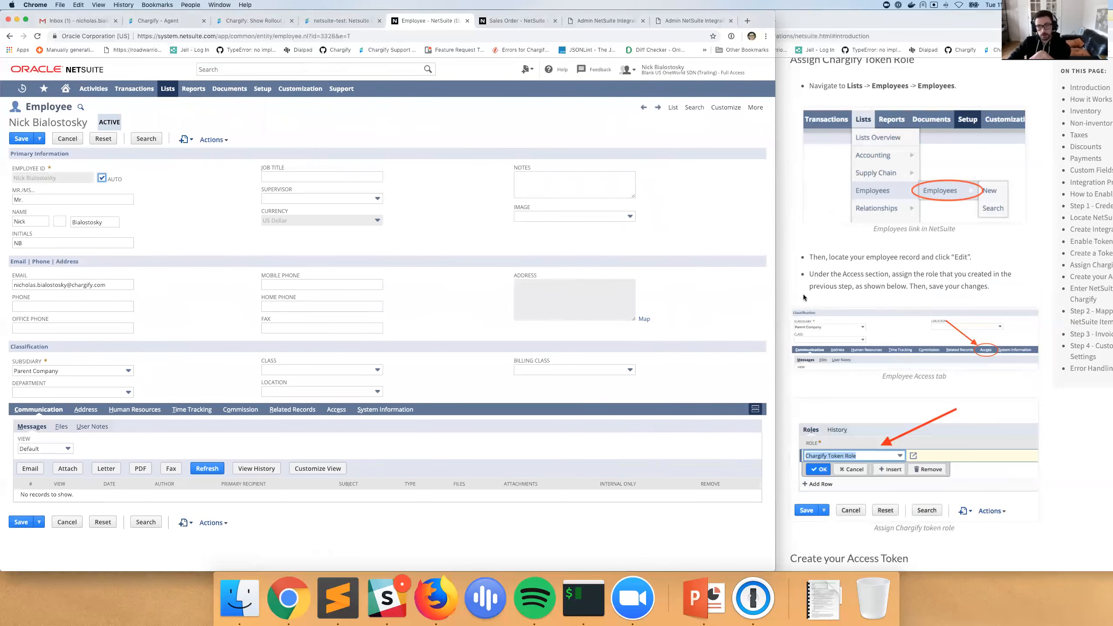
scroll(877, 307, "down", 2)
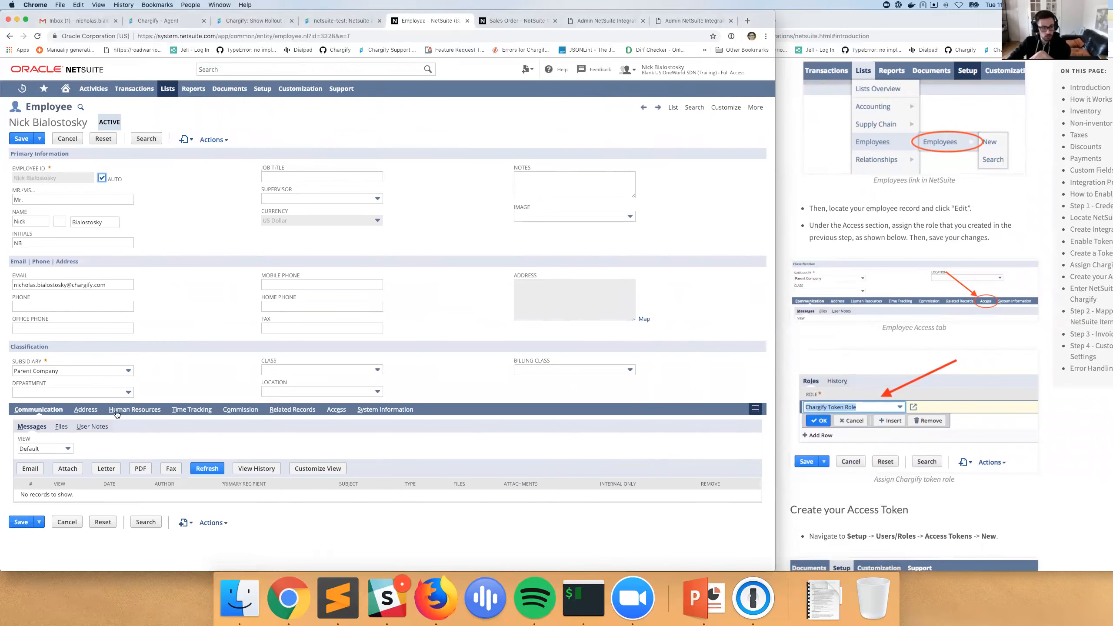
Step: Check the roles assigned in the employee record's Access section and consult the article's Create your Access Token instructions
left_click(336, 410)
scroll(344, 414, "down", 4)
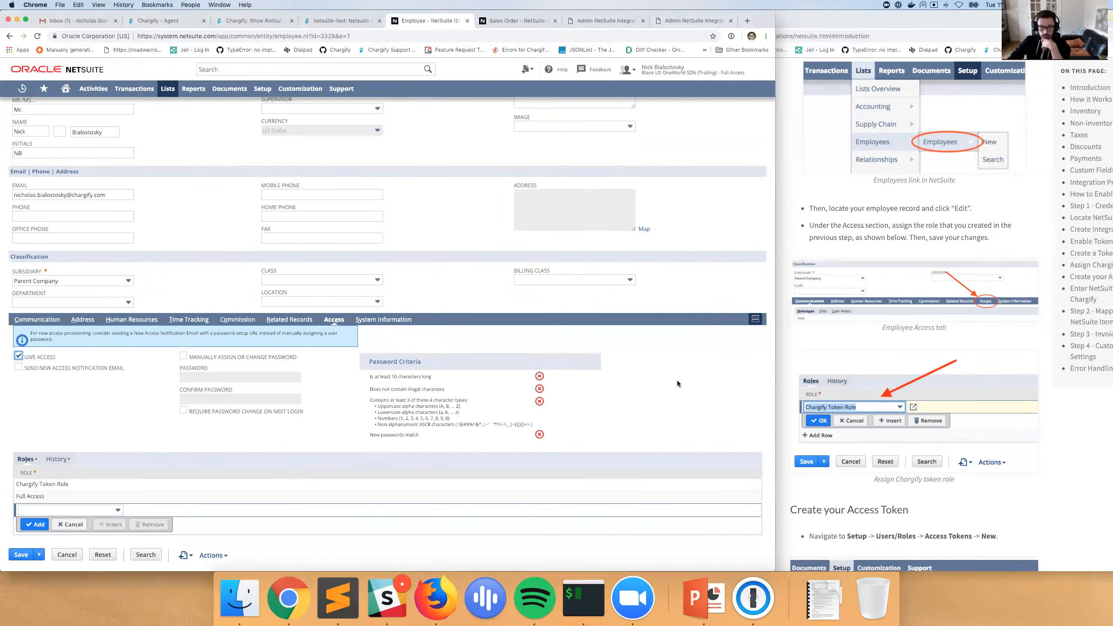
scroll(915, 316, "down", 5)
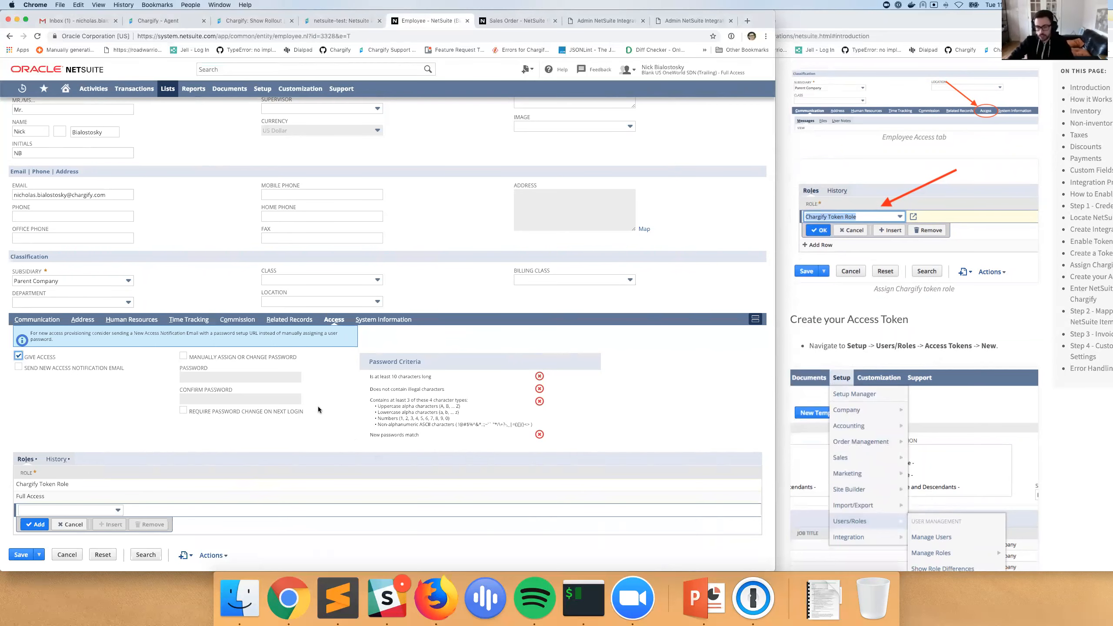
scroll(845, 352, "down", 1)
scroll(520, 345, "up", 5)
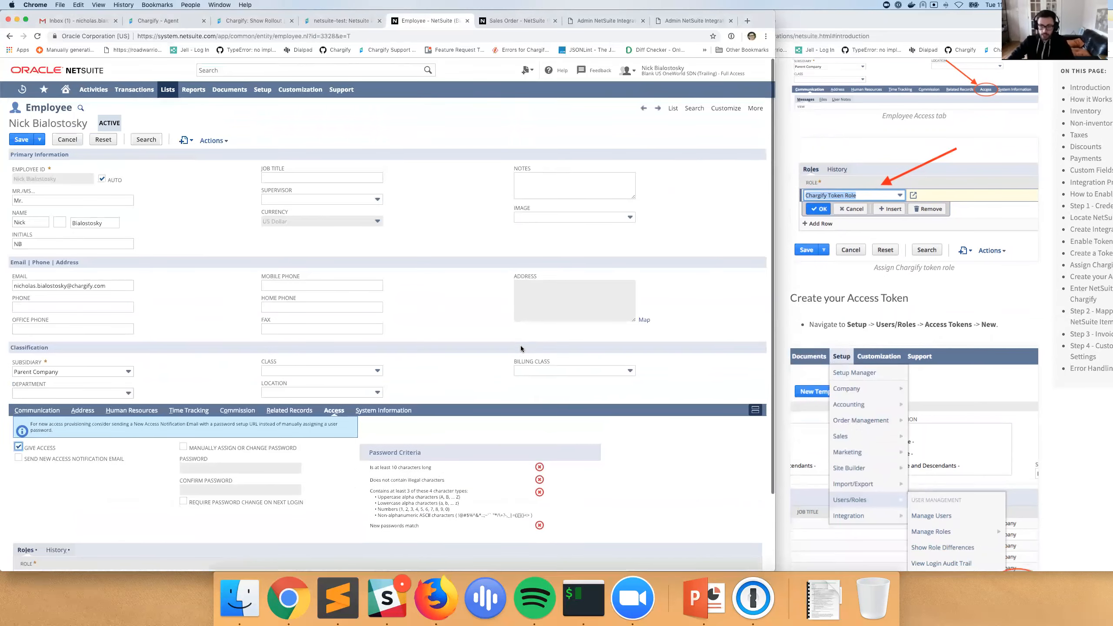
Step: Open a new access token form under Users/Roles and consult the article's guidance on its application, user and role fields
mouse_move(262, 91)
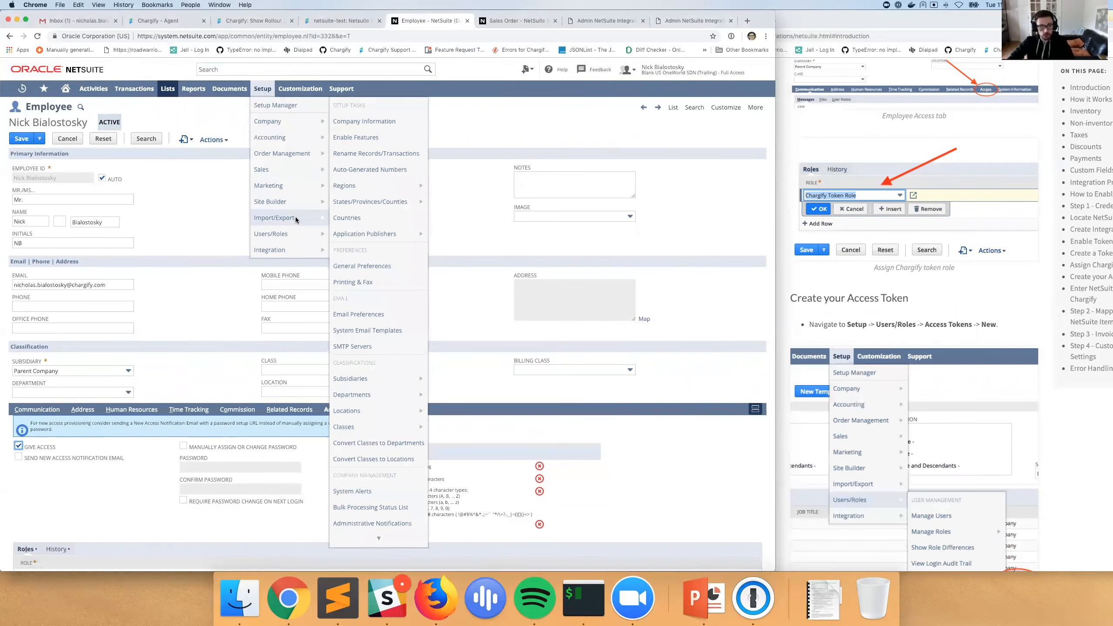
mouse_move(296, 238)
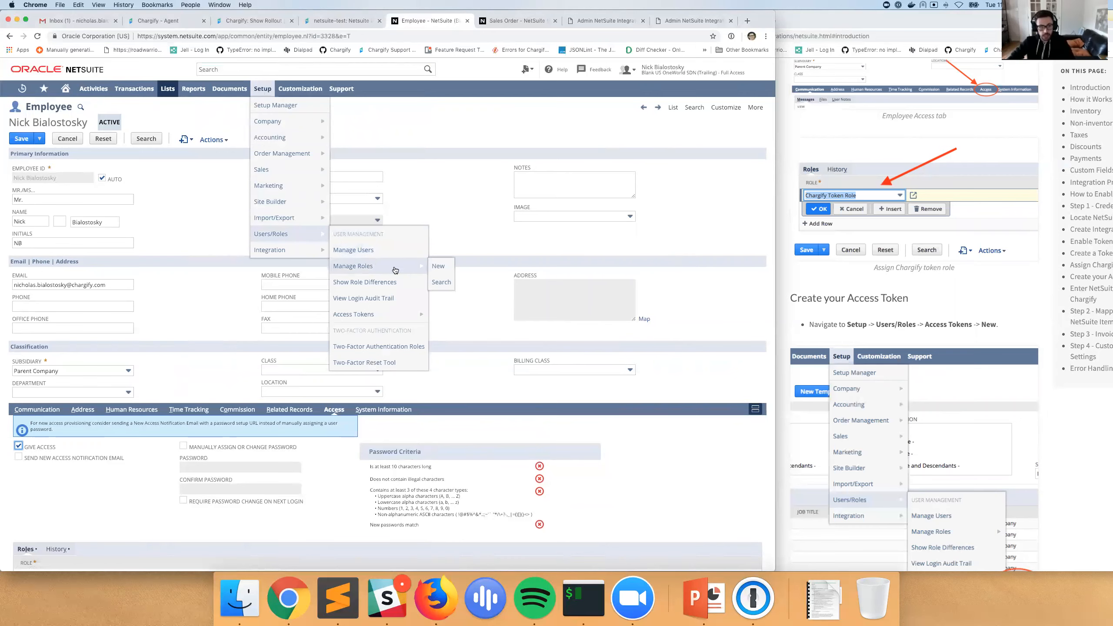
mouse_move(394, 316)
left_click(438, 315)
scroll(824, 303, "down", 1)
scroll(824, 303, "down", 7)
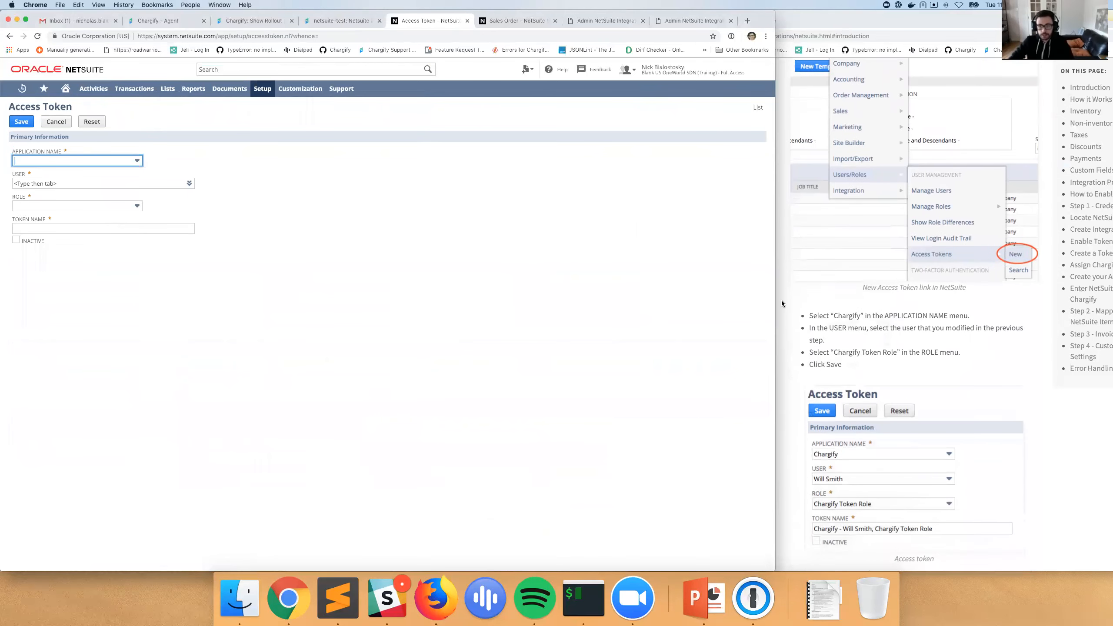
Step: Set the access token's application to Chargify - Support Training and its user to your own employee record
left_click(69, 161)
type("Chargify - Support Training")
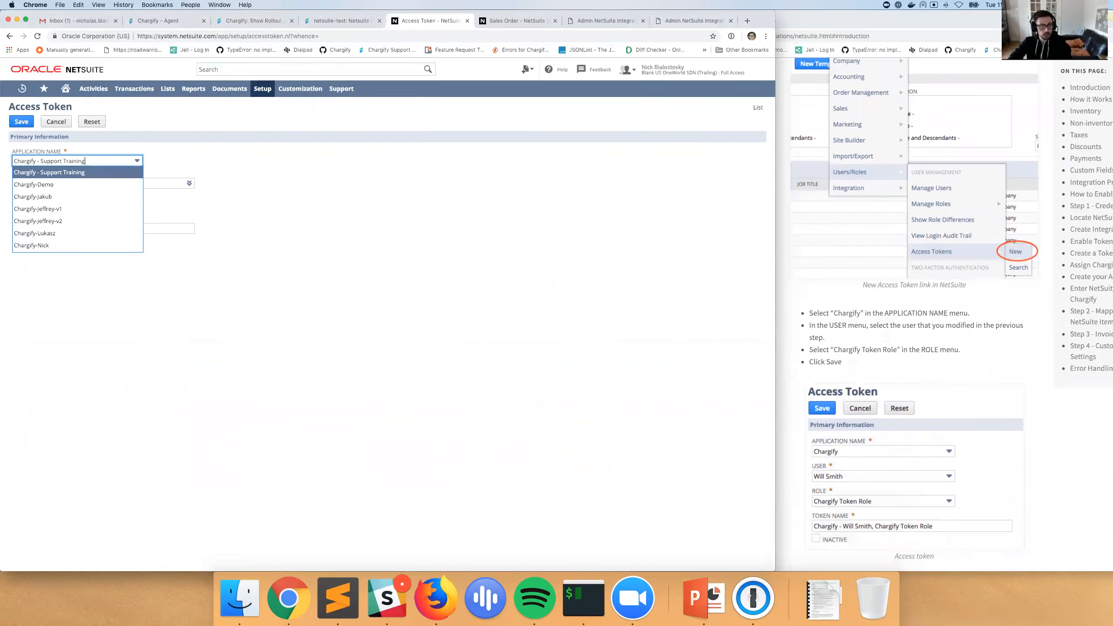
left_click(75, 173)
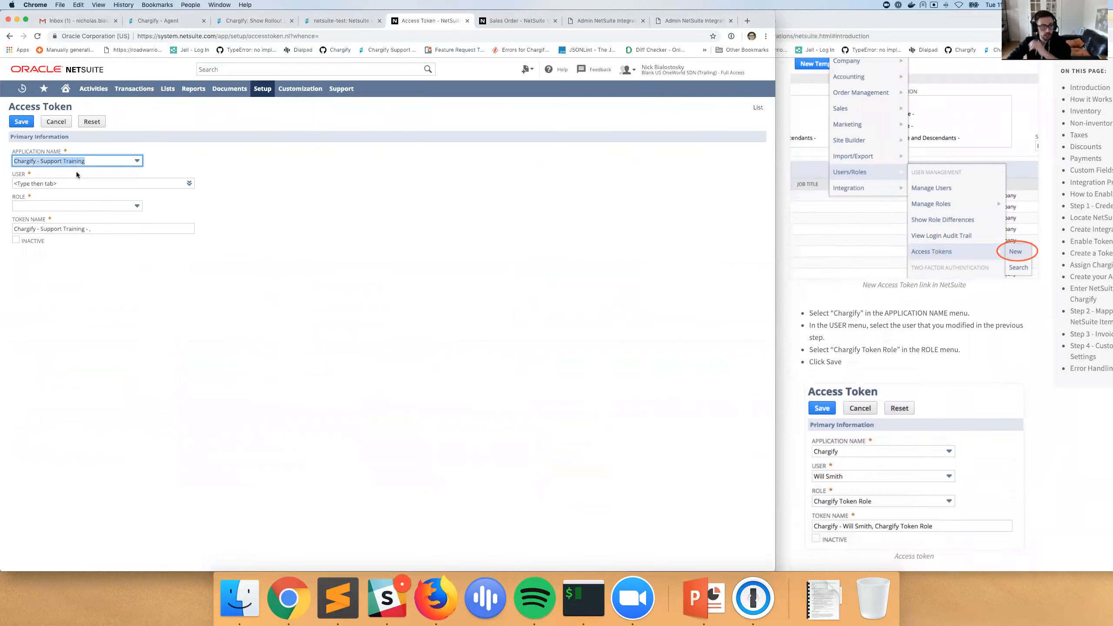
left_click(143, 185)
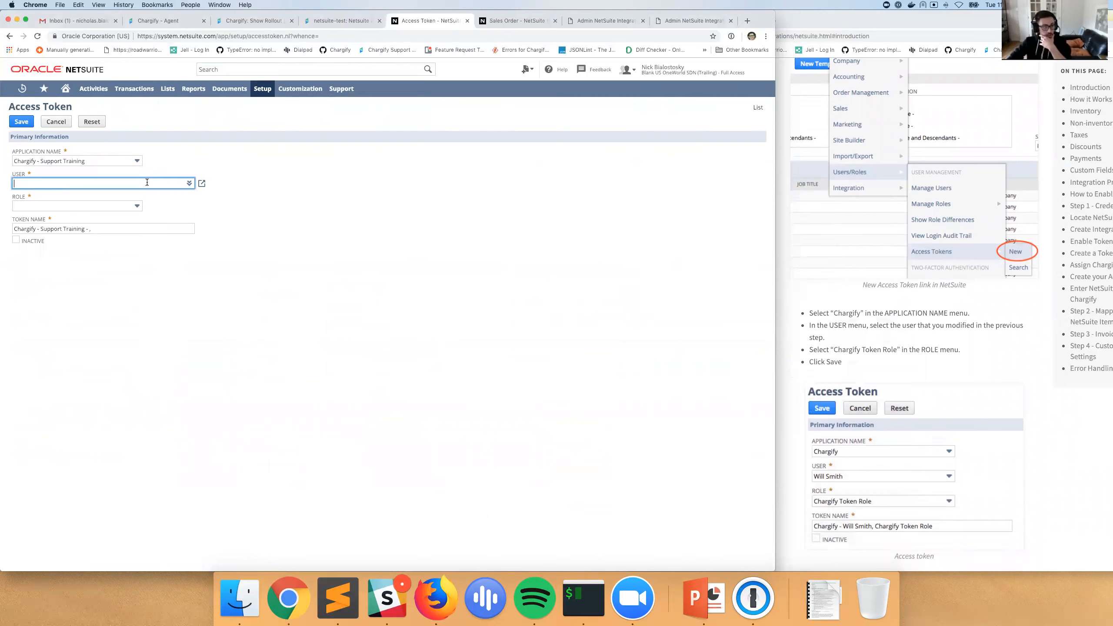
type("nick")
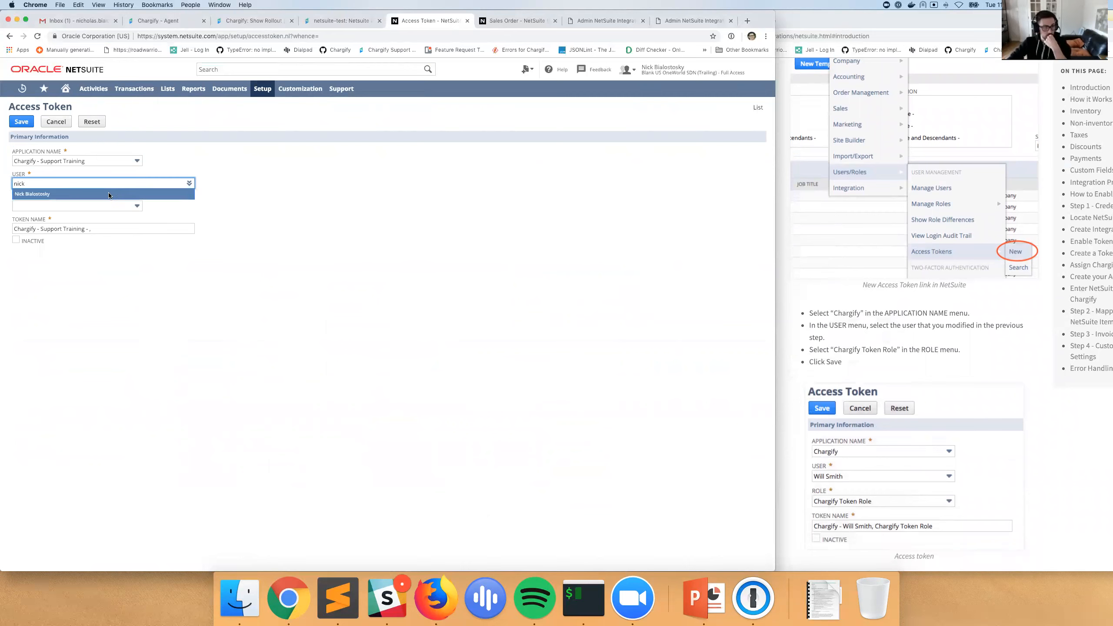
left_click(113, 193)
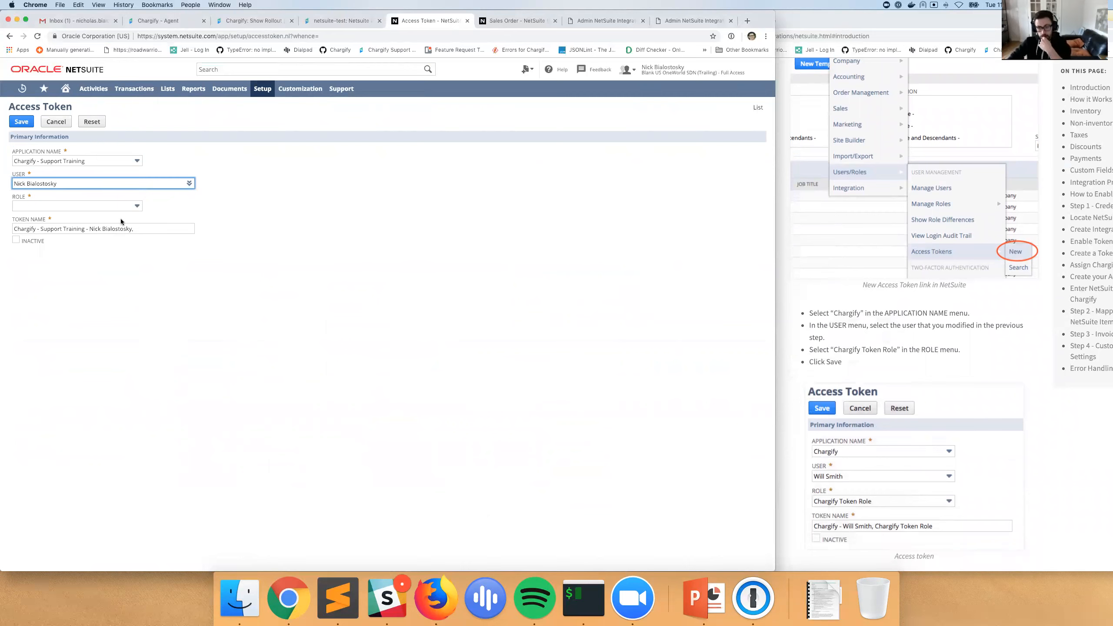
Step: Assign Chargify Token Role to the access token, check the article's note on the token values, and save the token
left_click(111, 206)
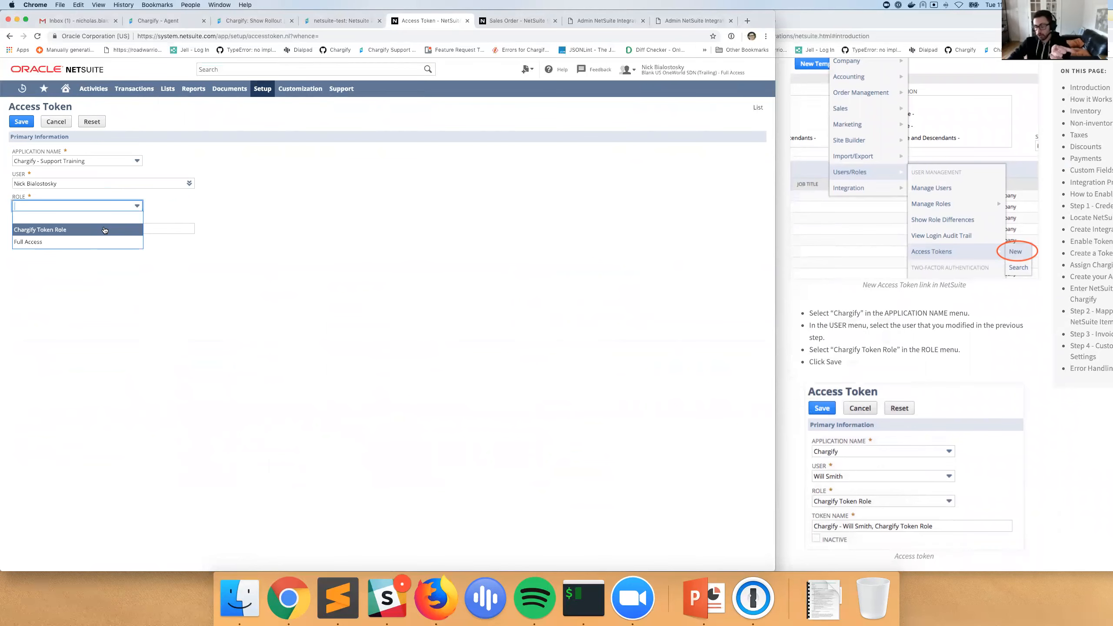
left_click(104, 229)
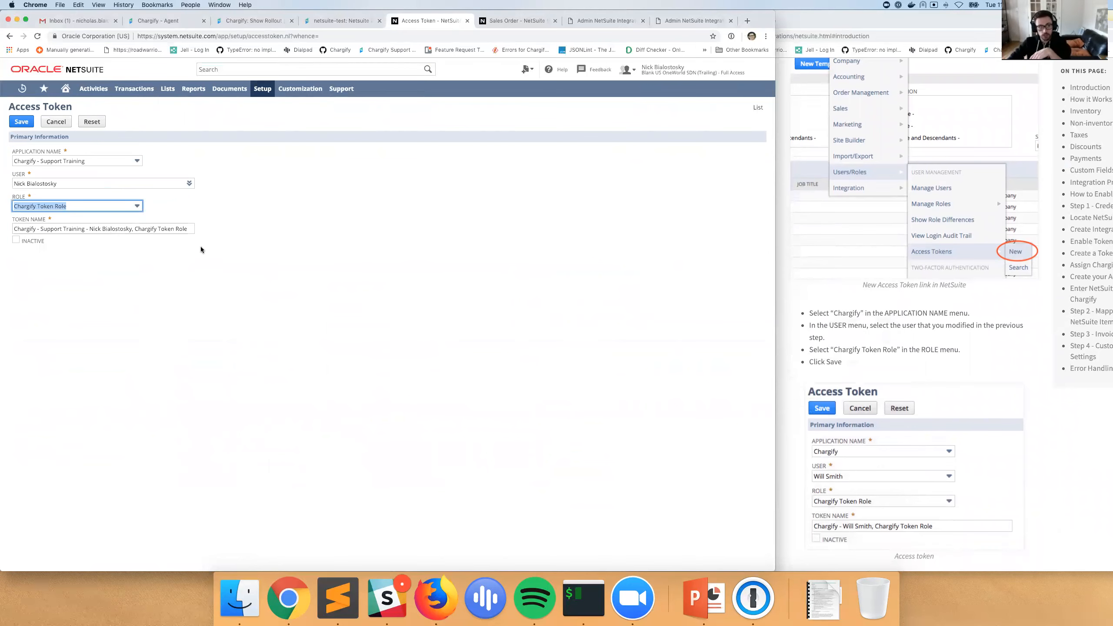
scroll(862, 303, "down", 7)
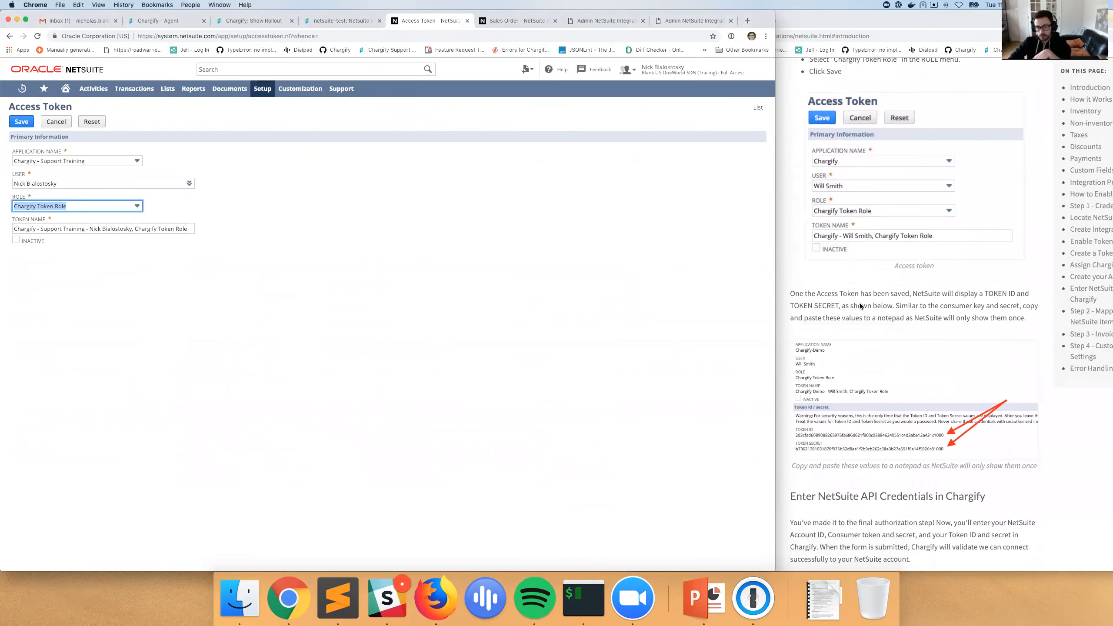
left_click(22, 123)
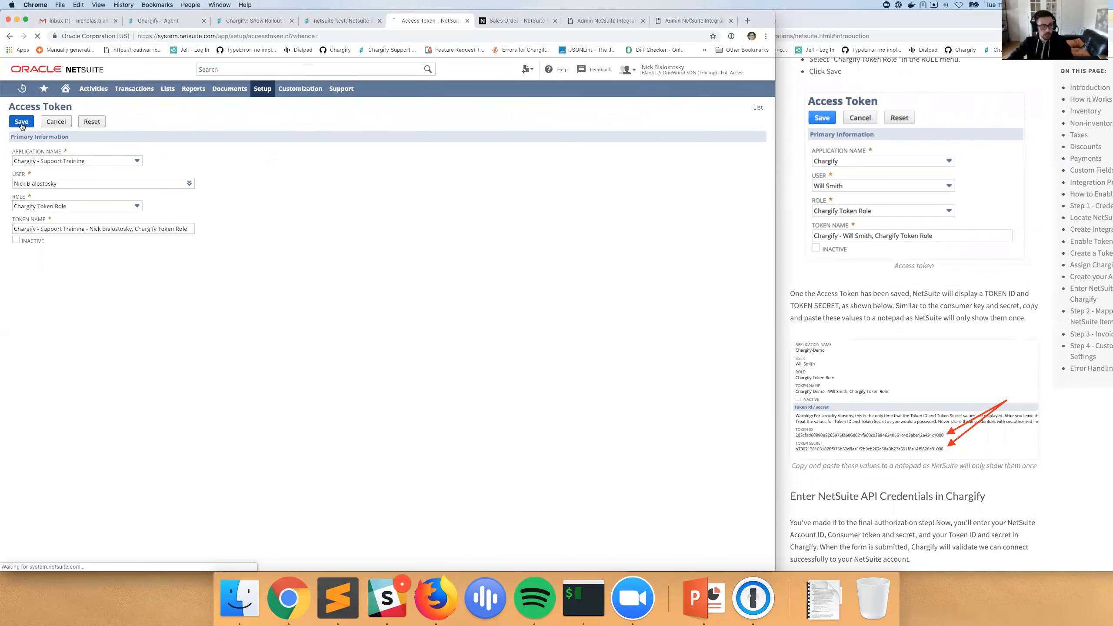
Step: Copy the displayed token ID and token secret block into the Sublime Text notes, below the consumer credentials
left_click_drag(221, 326, 11, 280)
key("super+c")
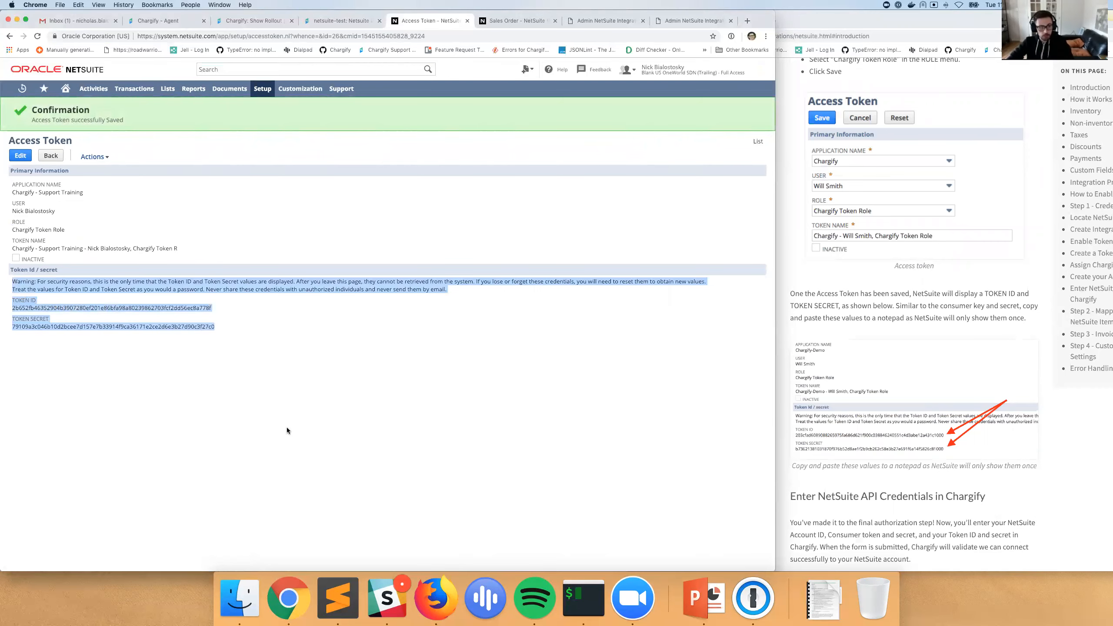
left_click(337, 597)
key("Return")
key("Return")
key("Return")
key("super+v")
Step: Copy the token ID from the notes into the NetSuite Token ID field of Chargify's credentials form
double_click(490, 314)
key("super+c")
left_click(204, 403)
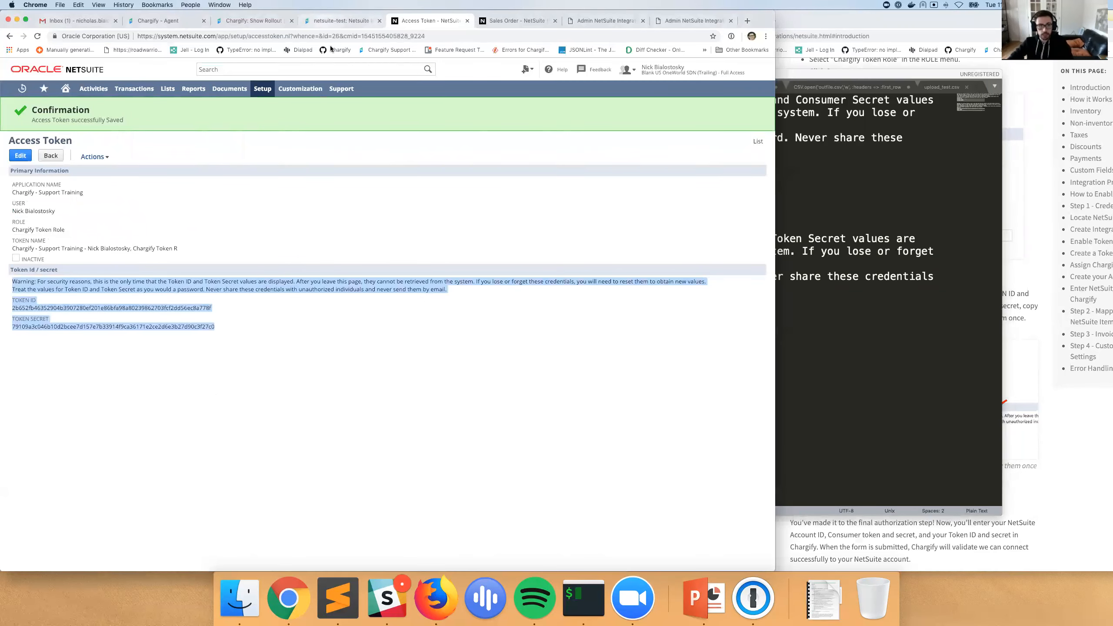
left_click(312, 18)
left_click(394, 331)
key("super+v")
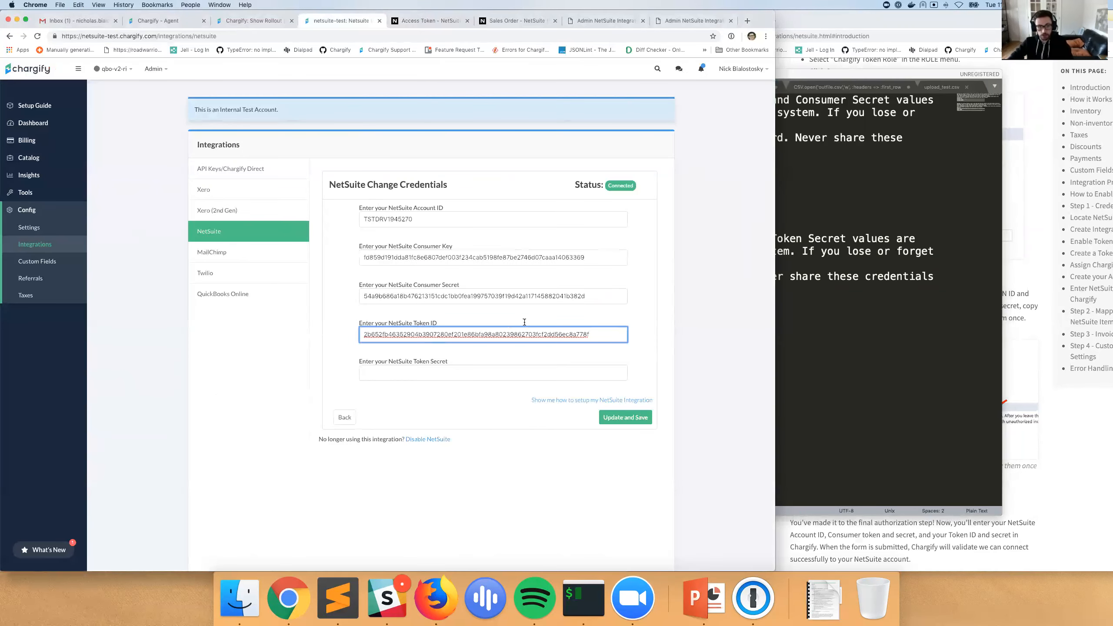
Step: Copy the token secret from the notes into the NetSuite Token Secret field in Chargify and save the updated credentials
left_click(338, 597)
double_click(423, 339)
key("super+c")
left_click(191, 405)
left_click(416, 373)
key("super+v")
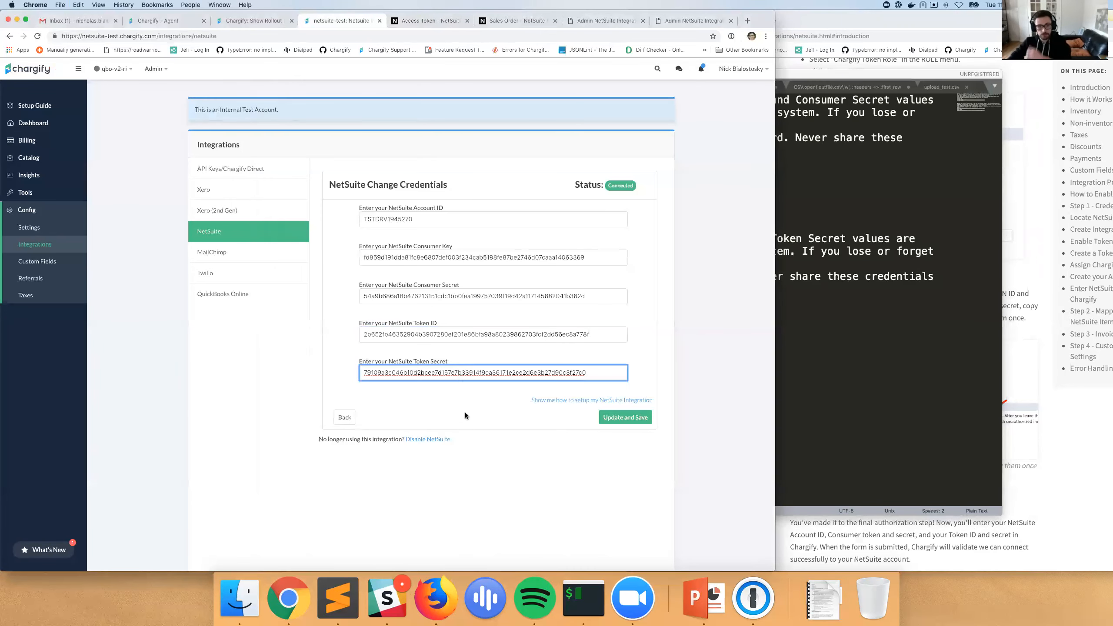
left_click(619, 421)
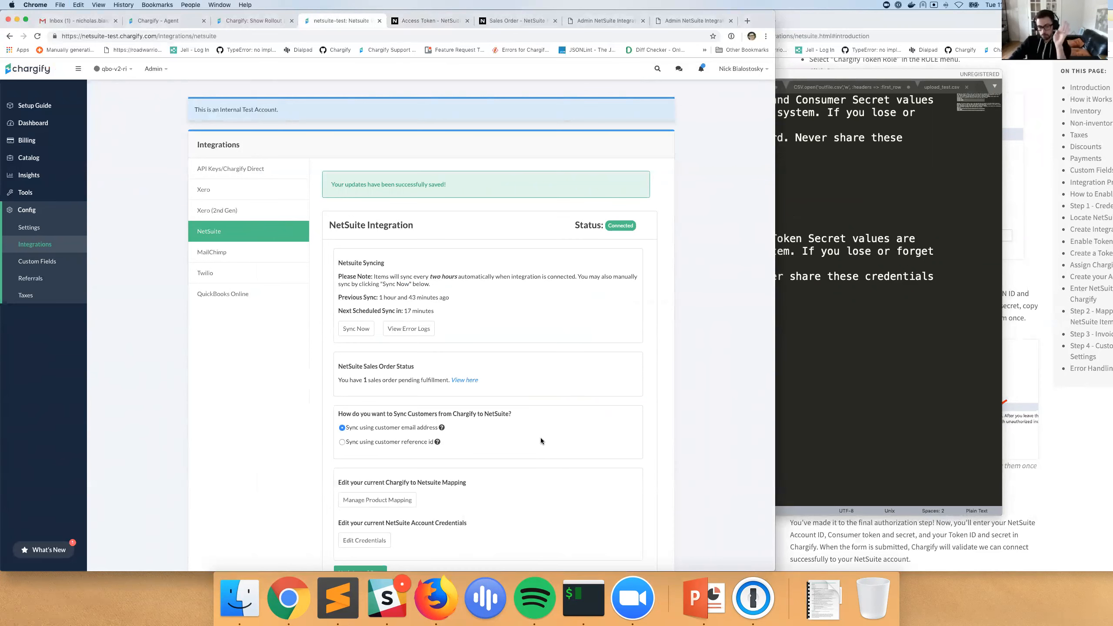
Step: Open the Chargify to NetSuite product mapping and select Chargify Tax Item for the Tax Charge
scroll(550, 393, "down", 1)
scroll(550, 399, "up", 1)
left_click(388, 500)
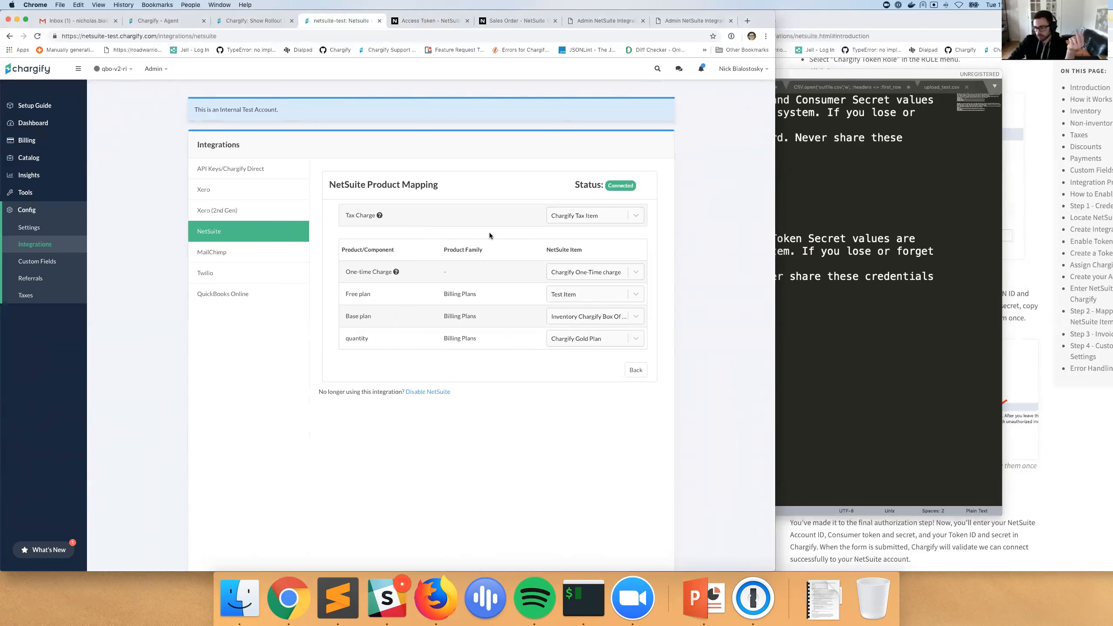
left_click(635, 215)
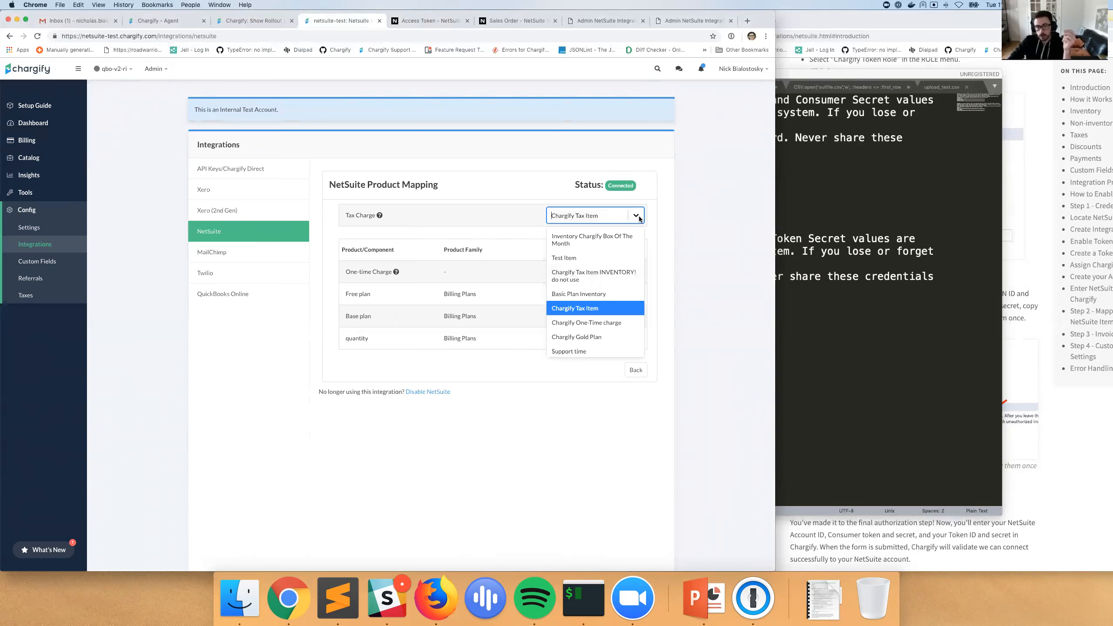
left_click(614, 308)
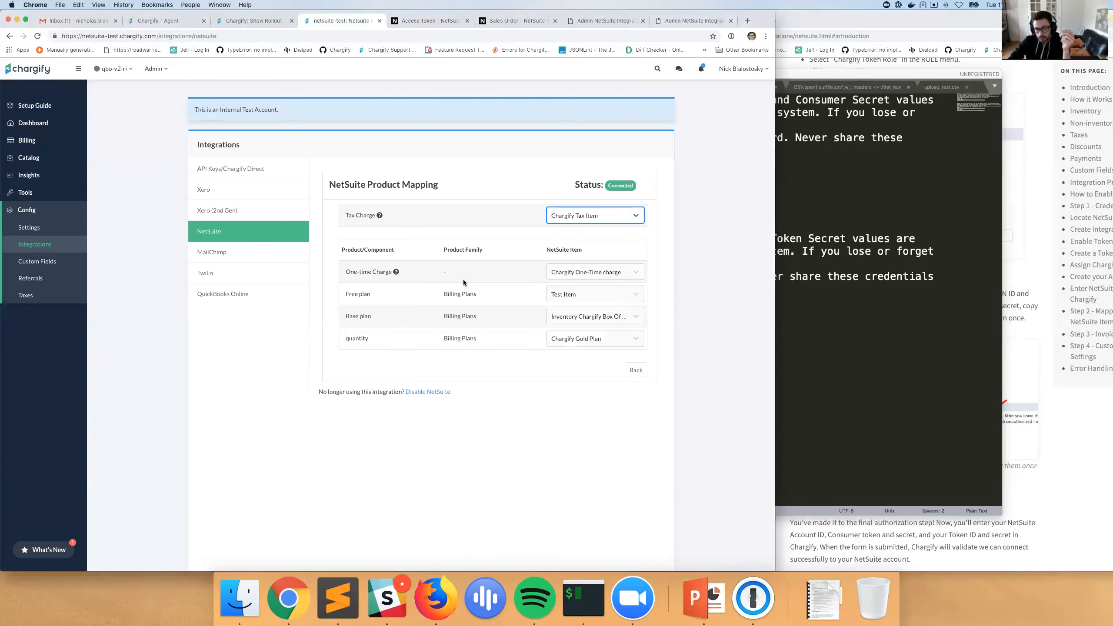
Step: Select Chargify One-Time charge as the NetSuite item for One-time Charge and return to the integration overview
left_click(631, 273)
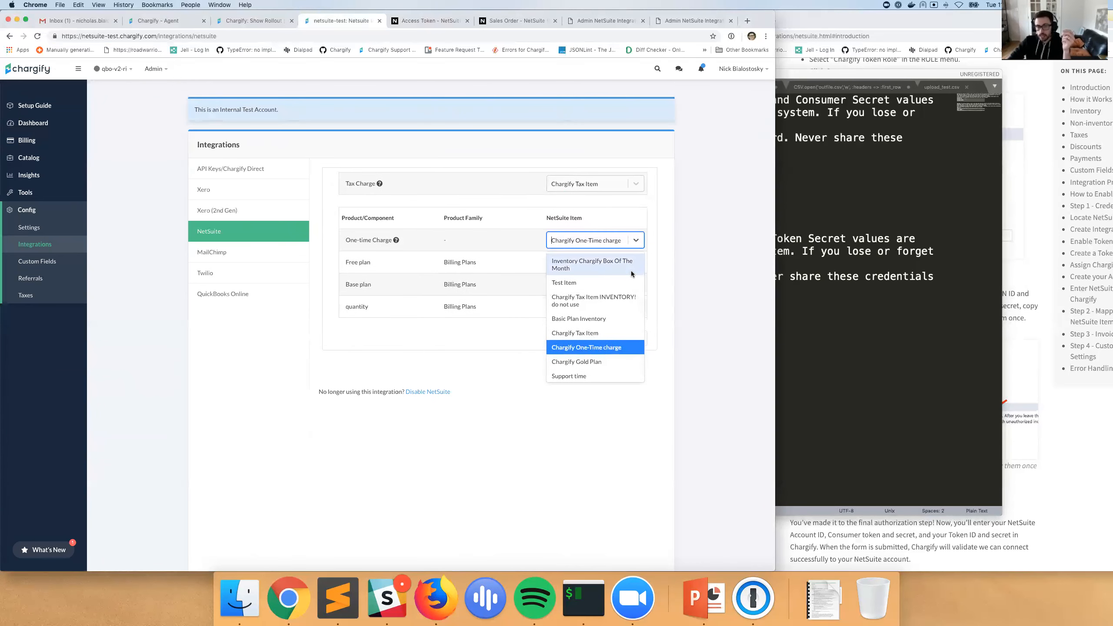
left_click(617, 348)
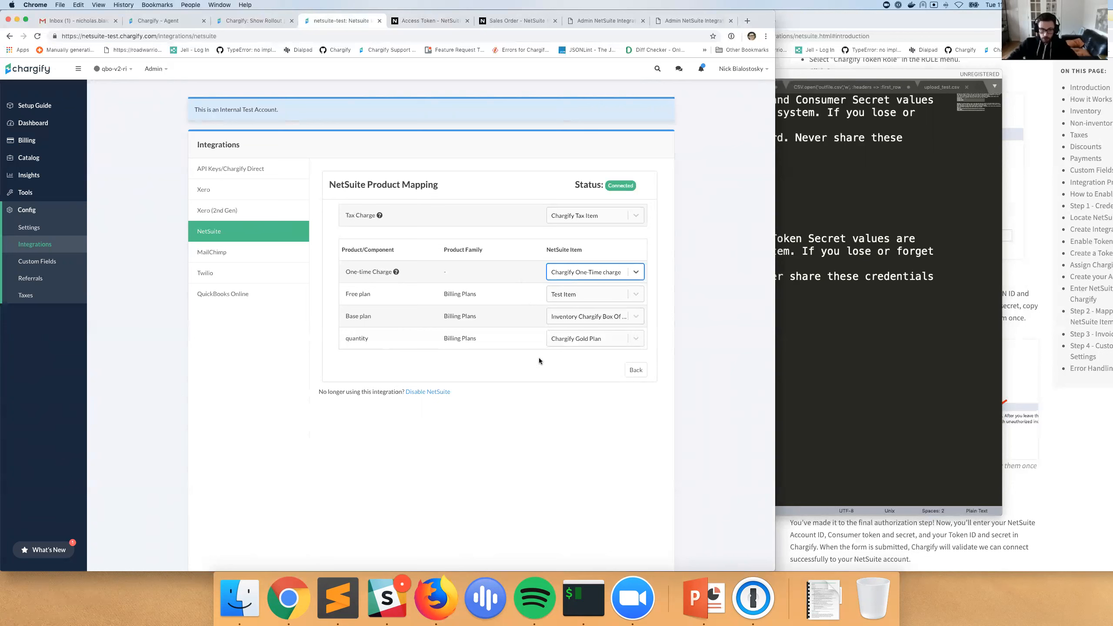
left_click(635, 369)
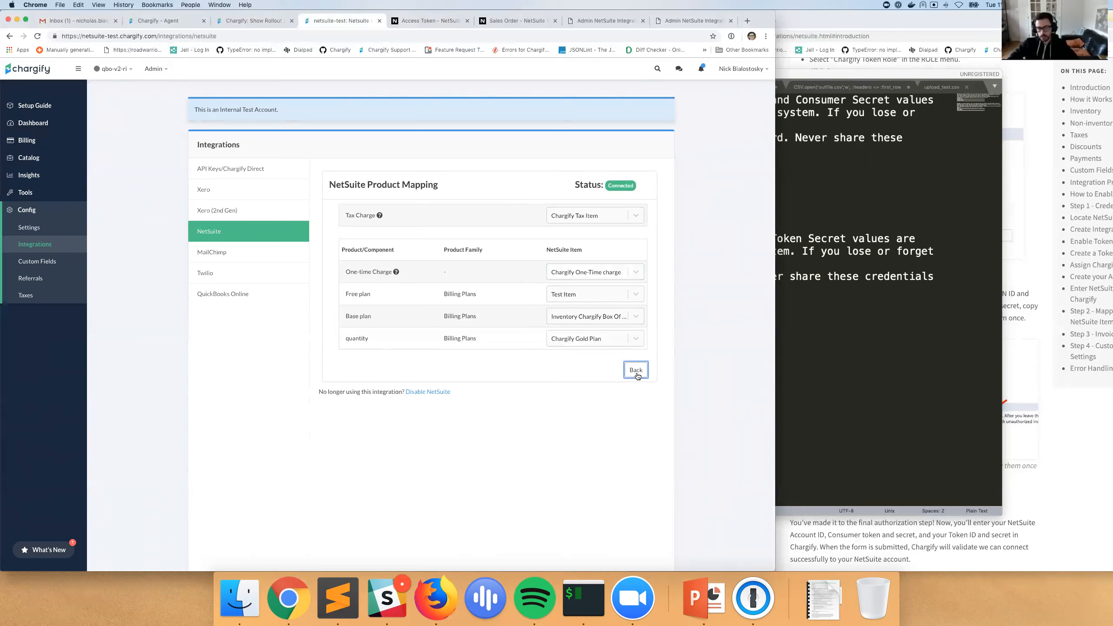
Step: Compare Chargify's customer sync options with the article's Step 4 on customer and historical sync settings, including its enlarged screenshot
left_click(1073, 425)
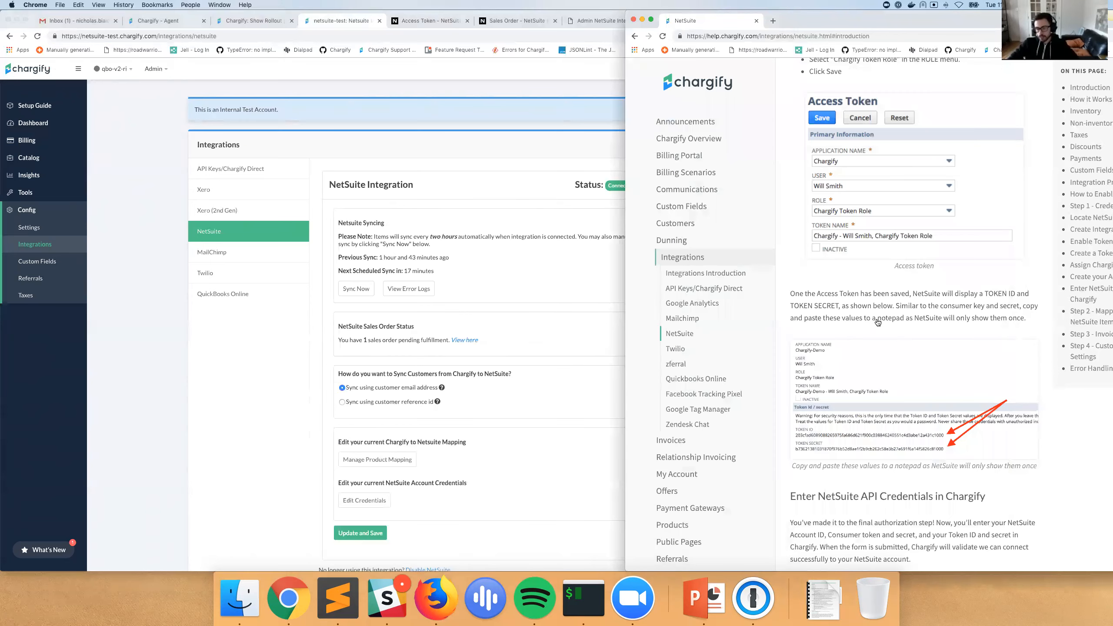
scroll(876, 322, "down", 15)
scroll(876, 322, "down", 6)
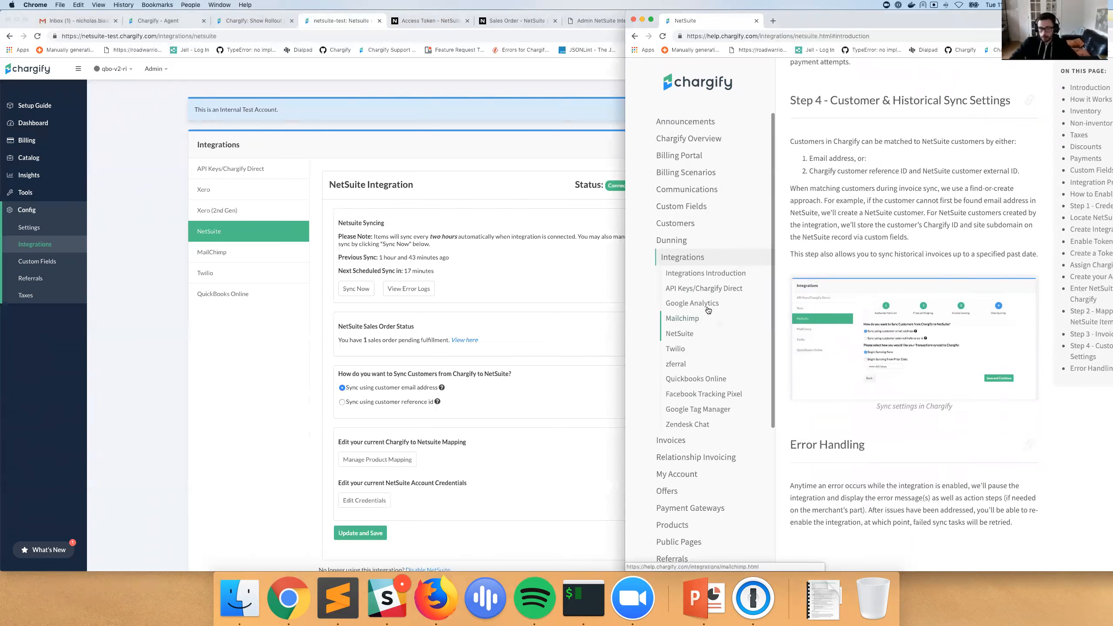
left_click(521, 424)
mouse_move(442, 387)
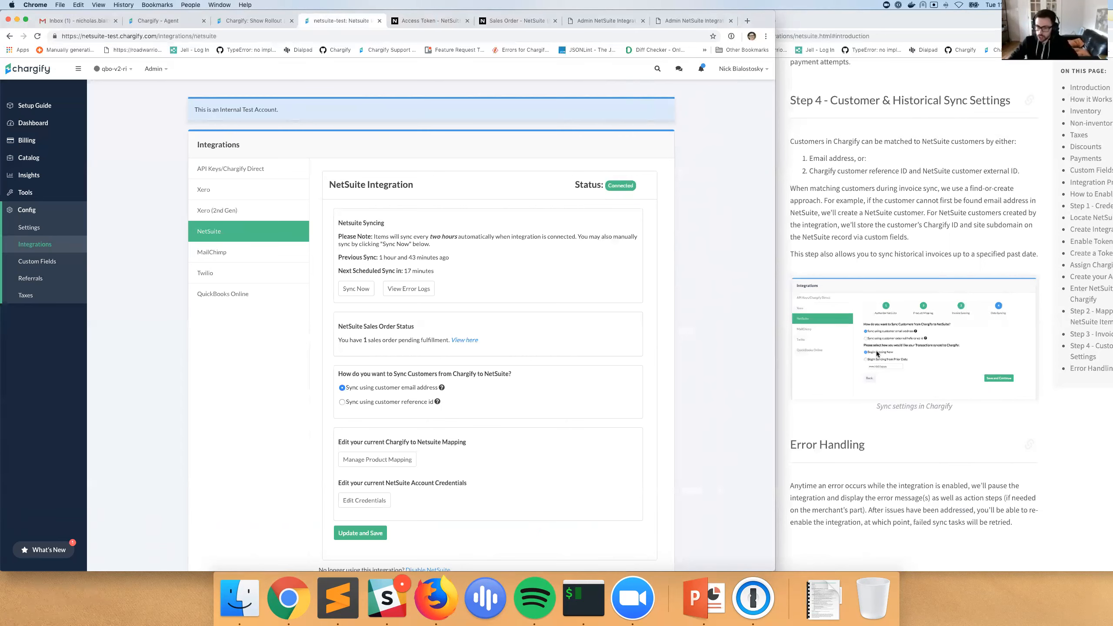
left_click(803, 362)
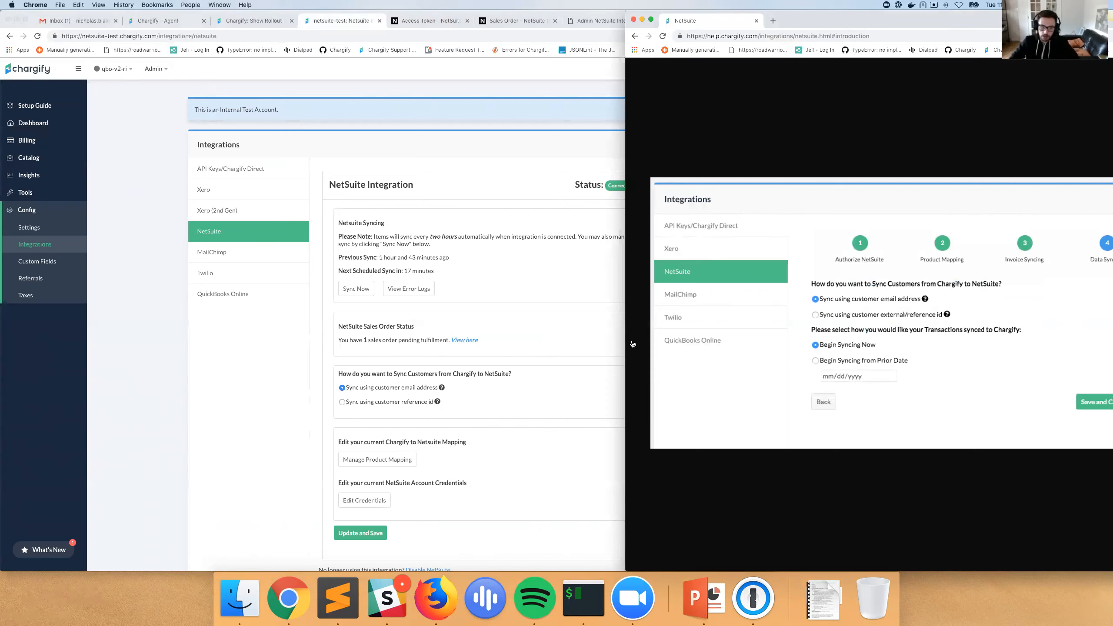
left_click(574, 351)
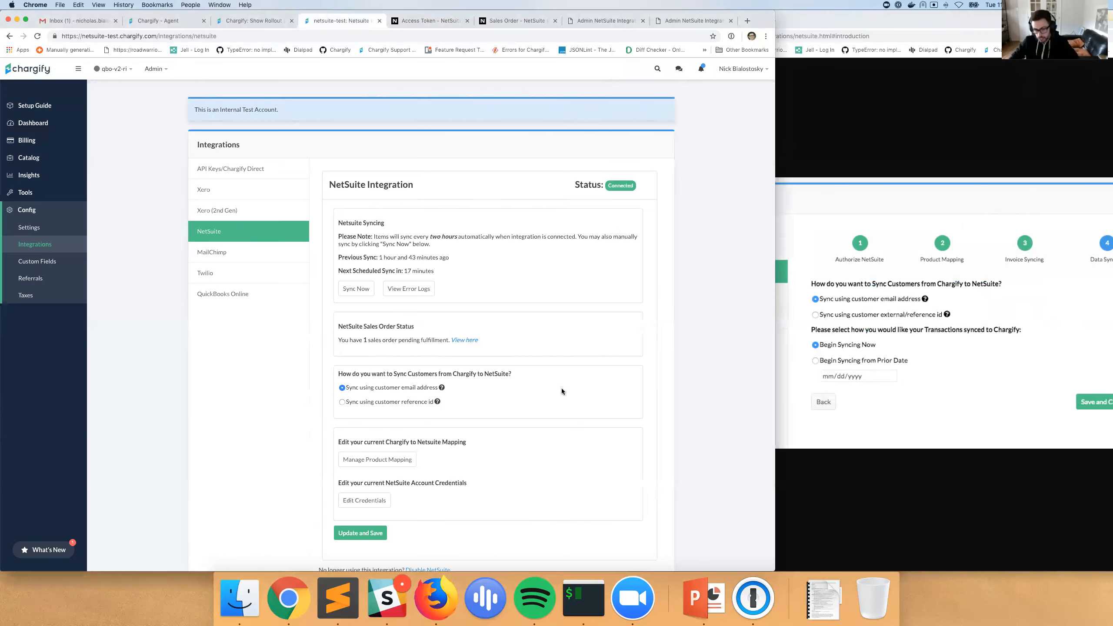
Step: View the NetSuite error logs and connection status, leave the logs, and reopen them from the integration overview
scroll(562, 388, "down", 3)
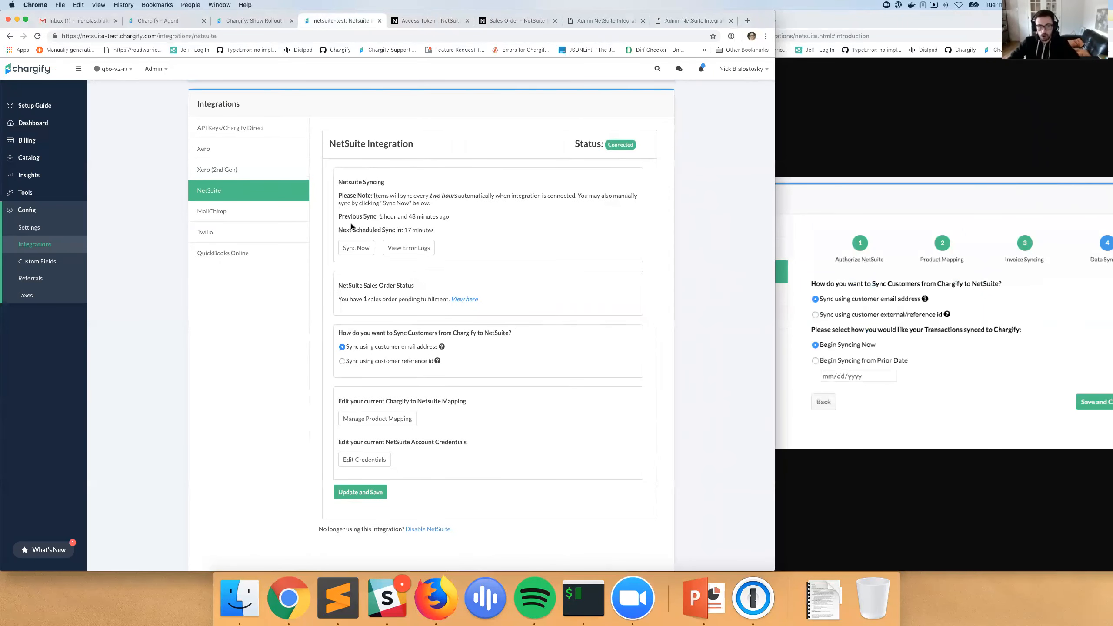
left_click(419, 248)
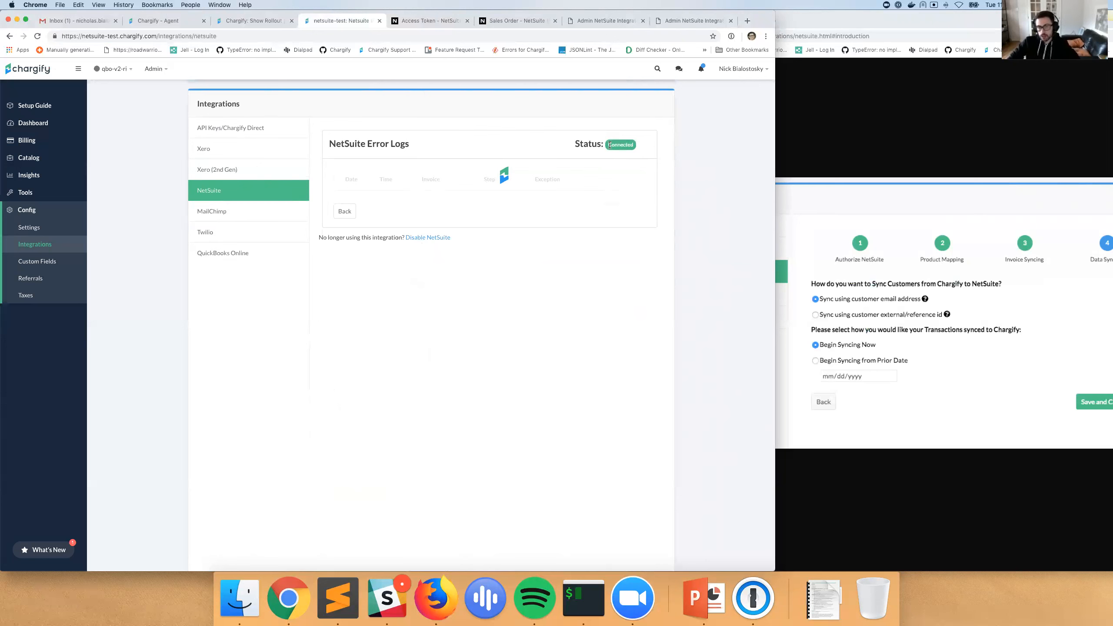
left_click_drag(575, 144, 634, 146)
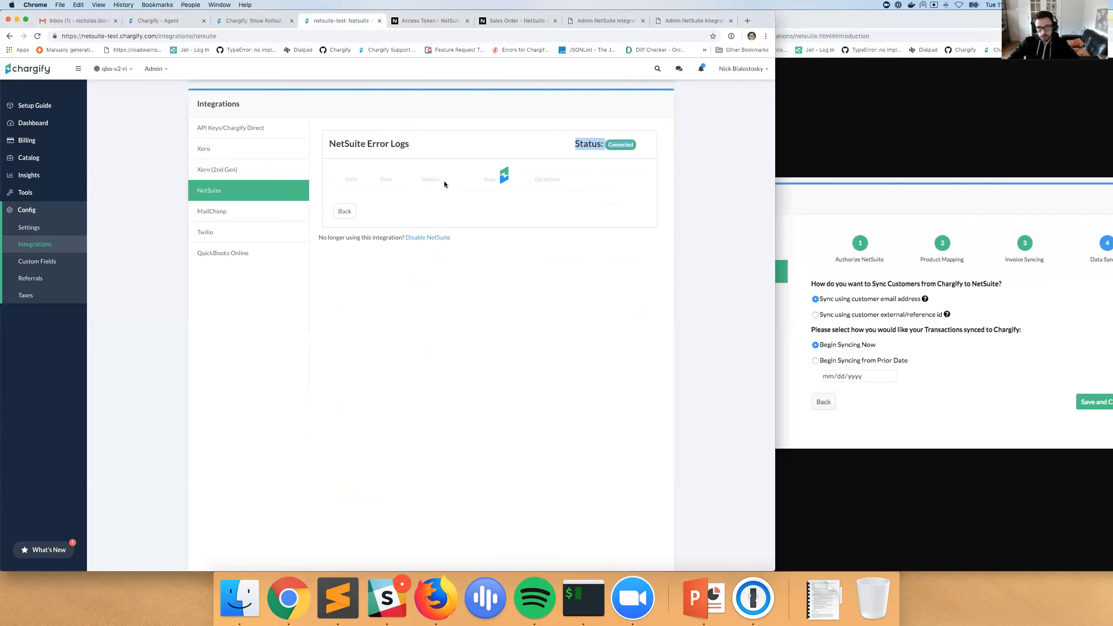
left_click(344, 213)
left_click(412, 253)
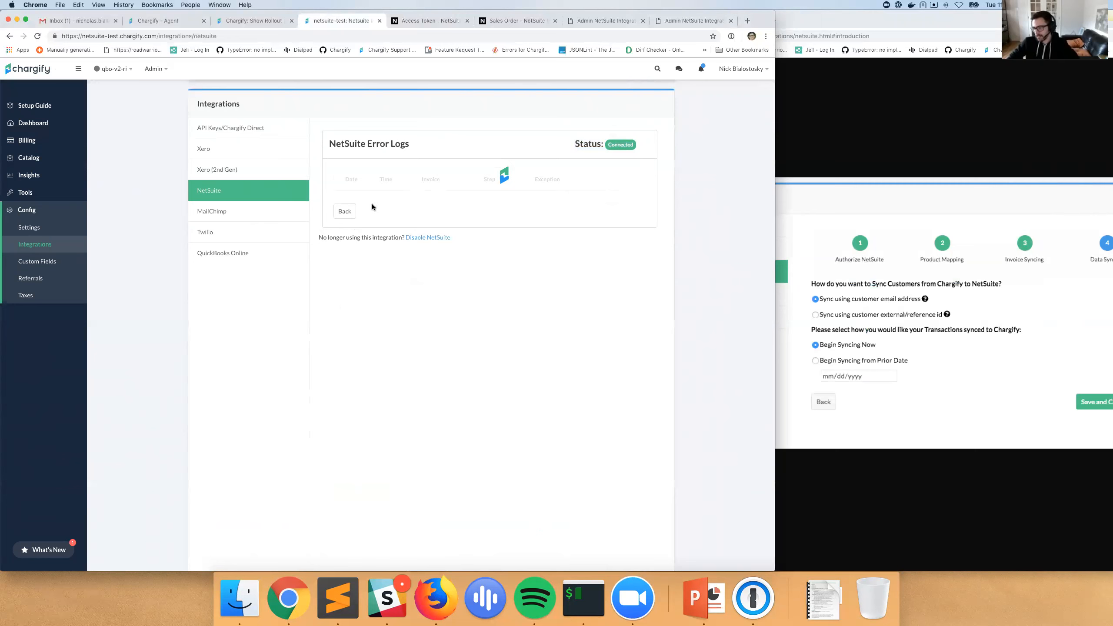
Step: Leave the error logs and start a manual NetSuite sync from the integration overview
left_click(345, 212)
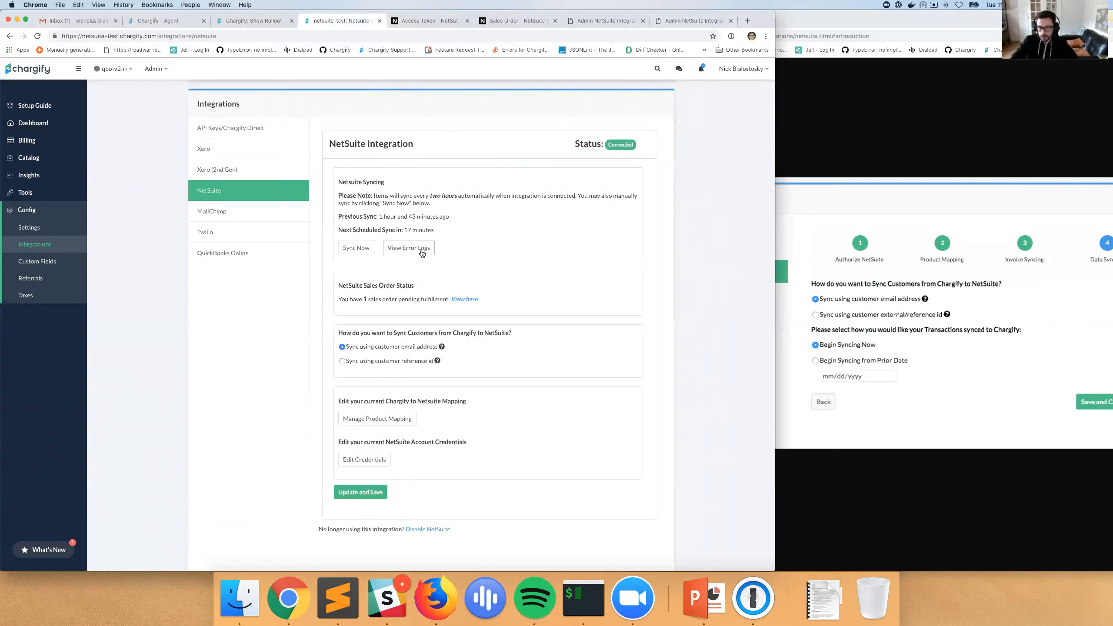
left_click(360, 251)
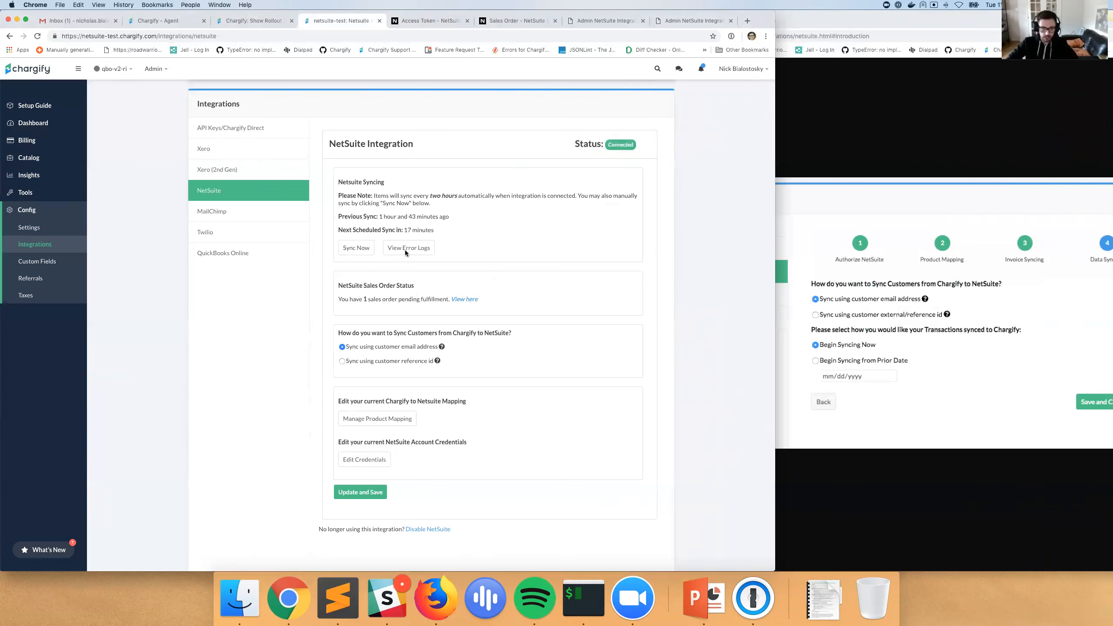
left_click(368, 252)
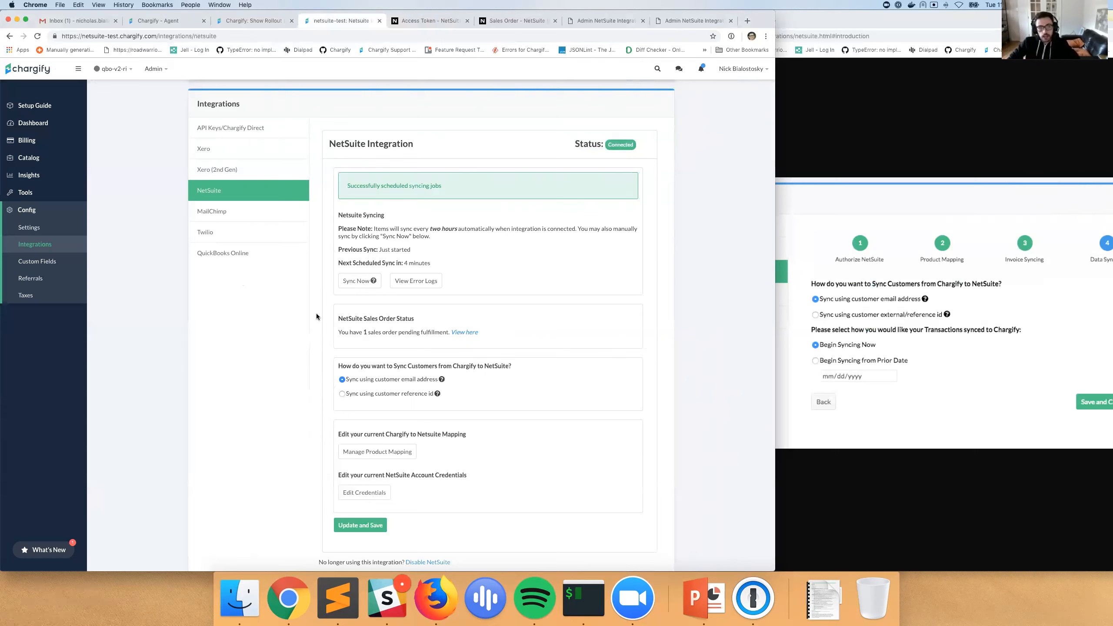
scroll(346, 279, "down", 5)
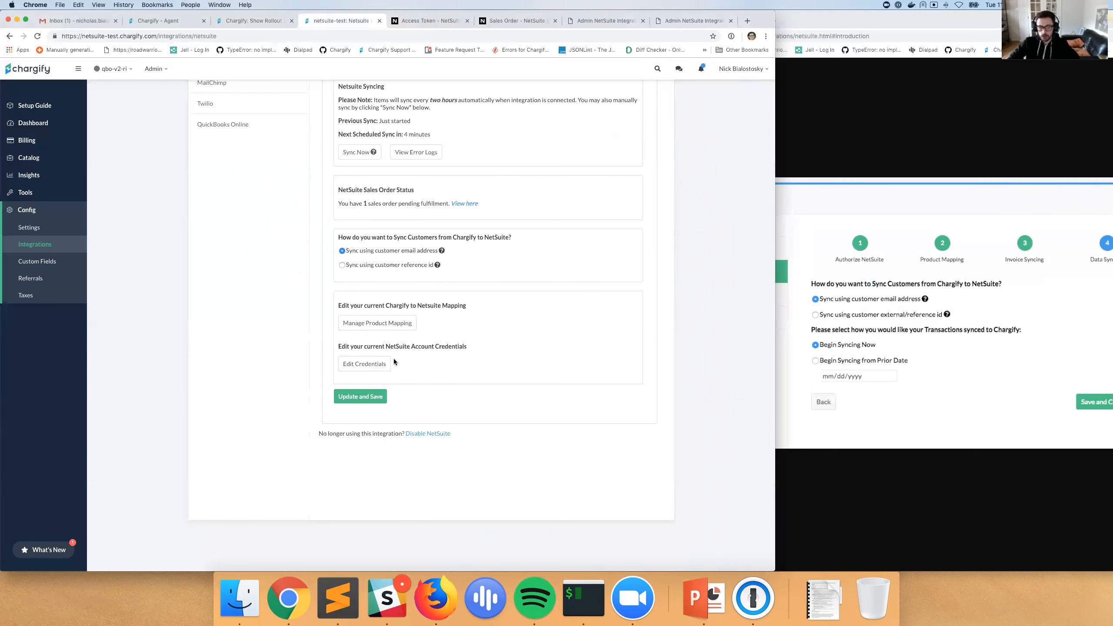
scroll(461, 377, "up", 3)
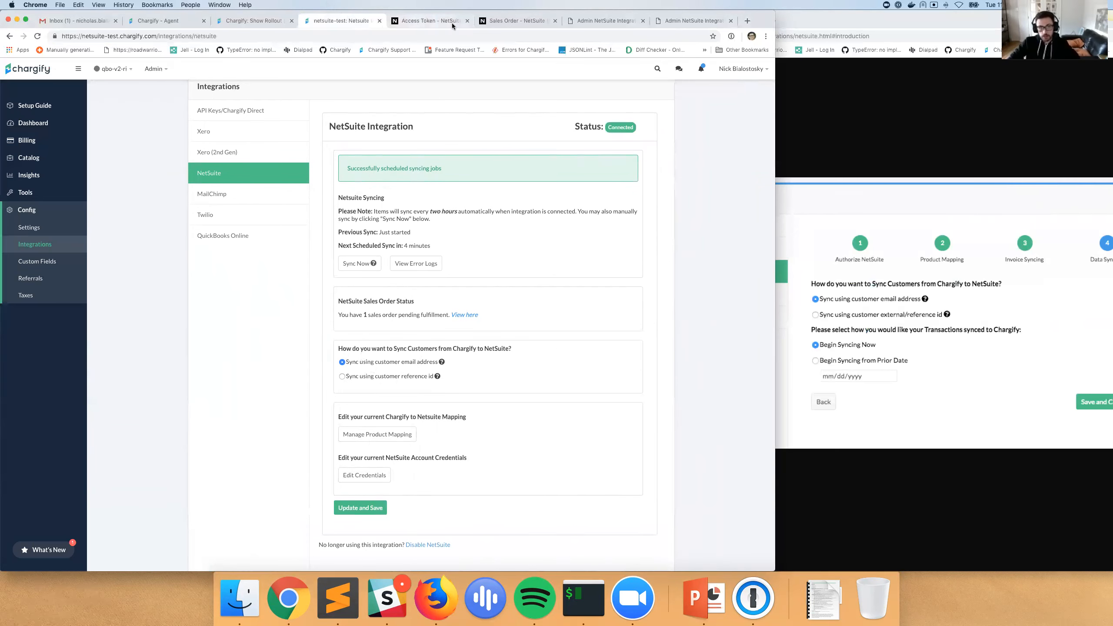
Step: Show the billed NetSuite sales order's custom fields and copy its Chargify Invoice UID
left_click_drag(511, 22, 442, 22)
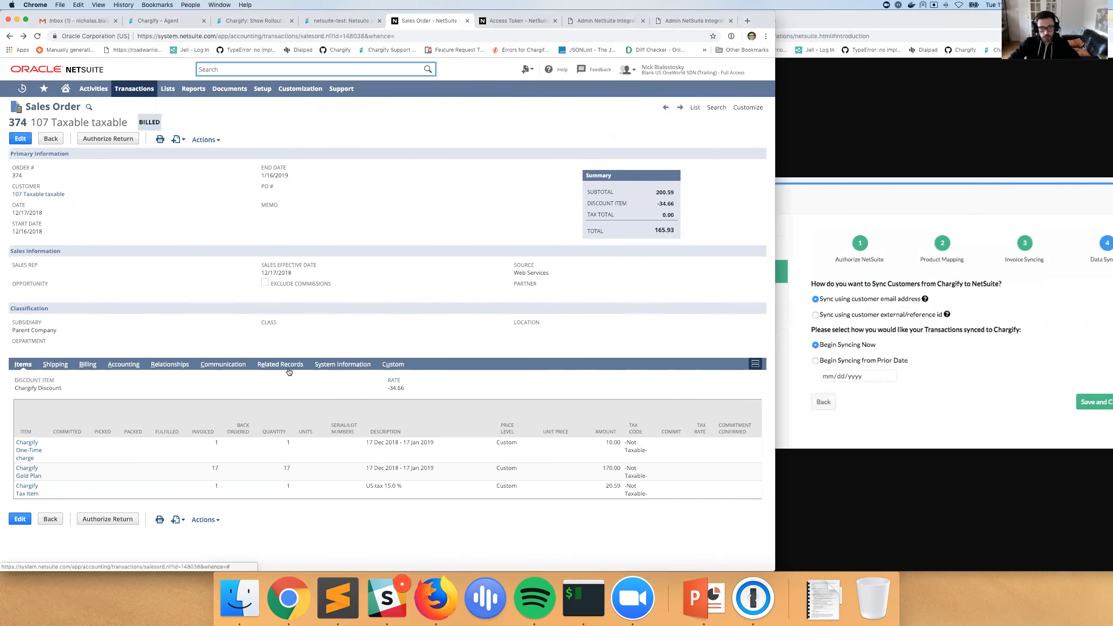
left_click(389, 368)
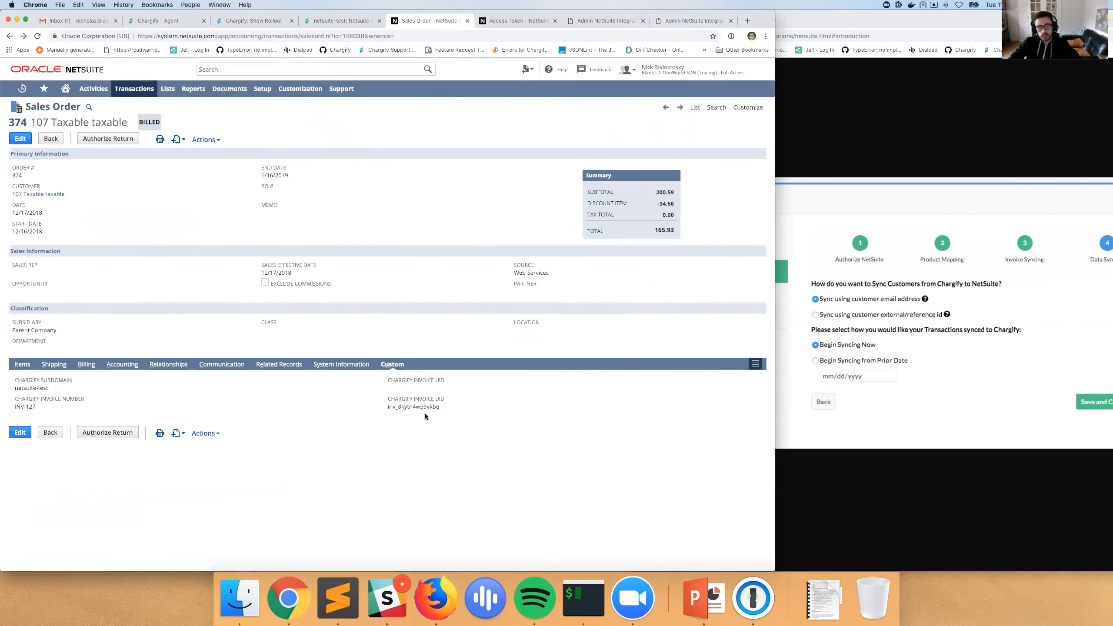
left_click_drag(13, 379, 41, 409)
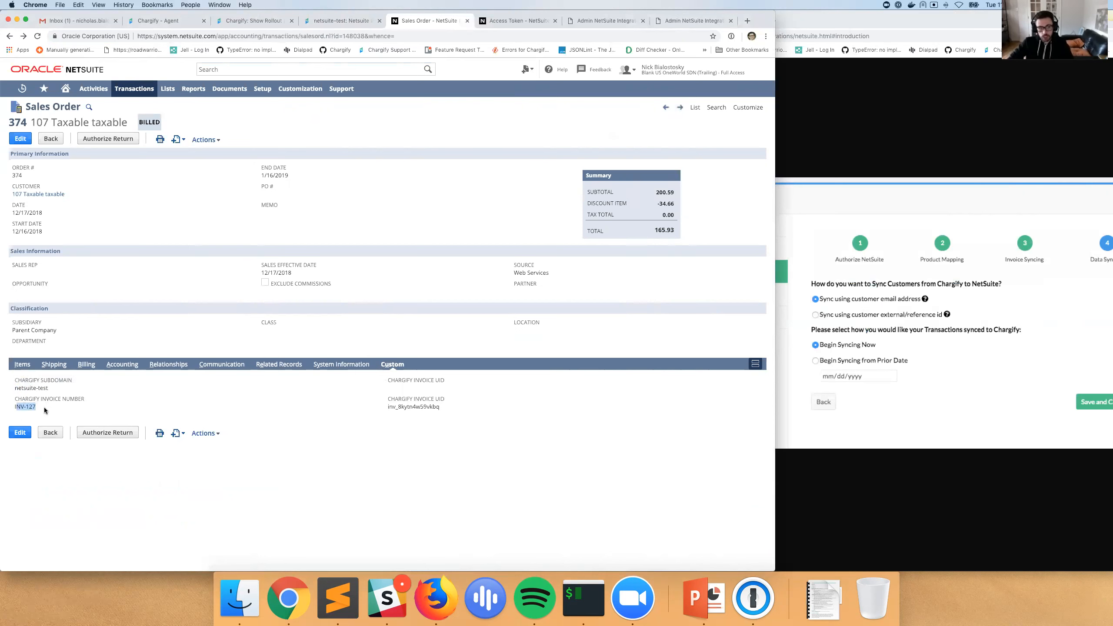
left_click(387, 407)
left_click_drag(387, 406, 438, 407)
key("super+c")
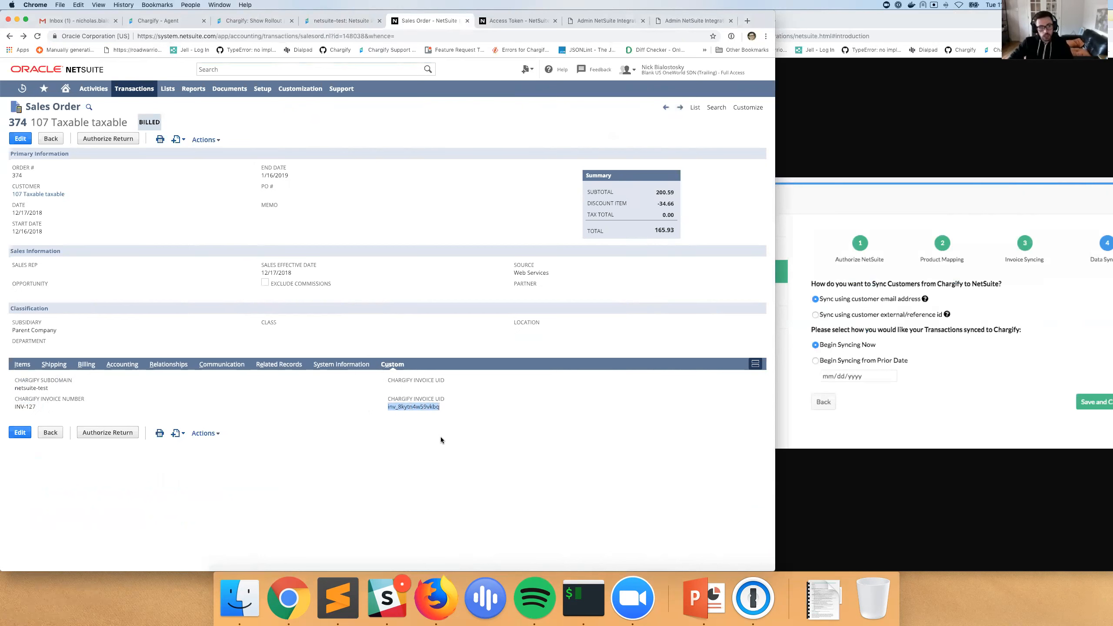
Step: Open Chargify's invoices in a new tab and load the matching invoice by putting the copied UID in an invoice's address
left_click(339, 21)
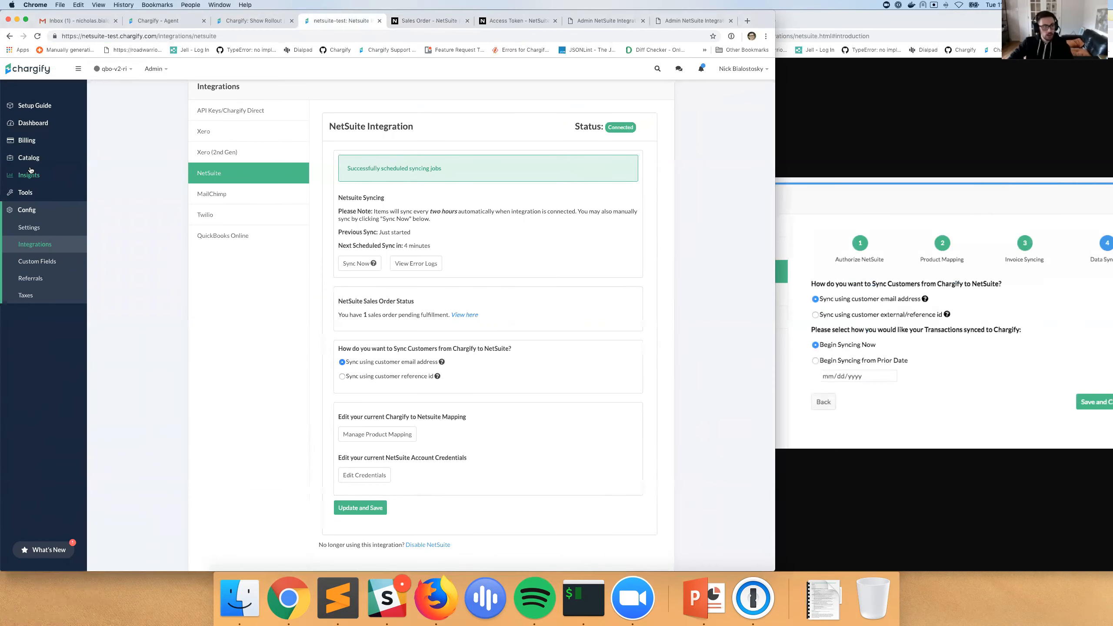
left_click(27, 140)
right_click(30, 192)
left_click(66, 199)
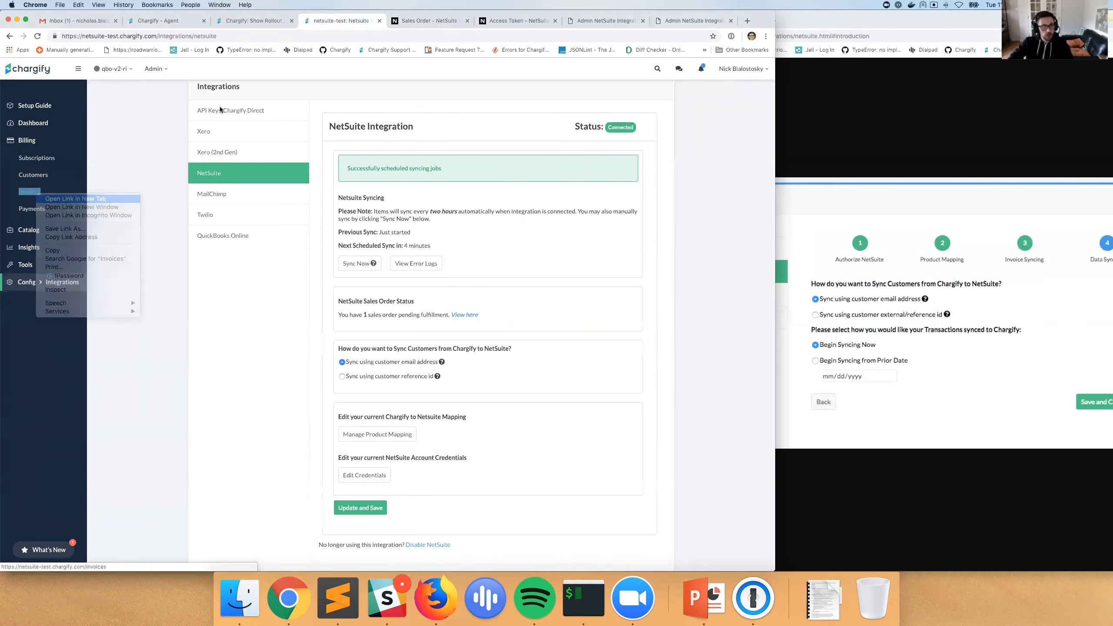
left_click(381, 20)
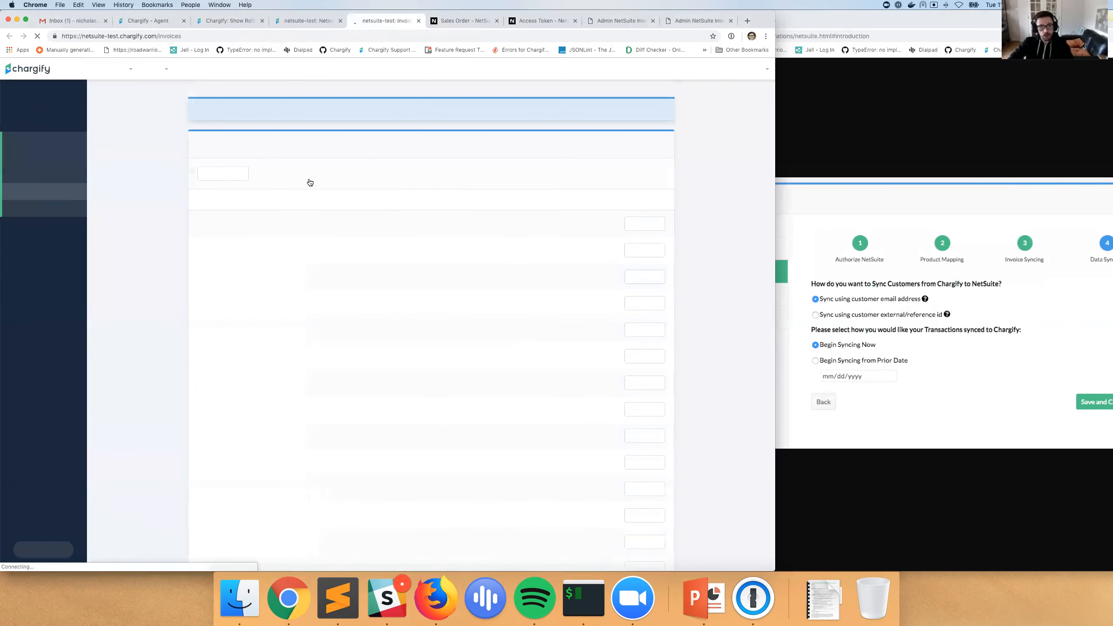
left_click(209, 228)
double_click(219, 36)
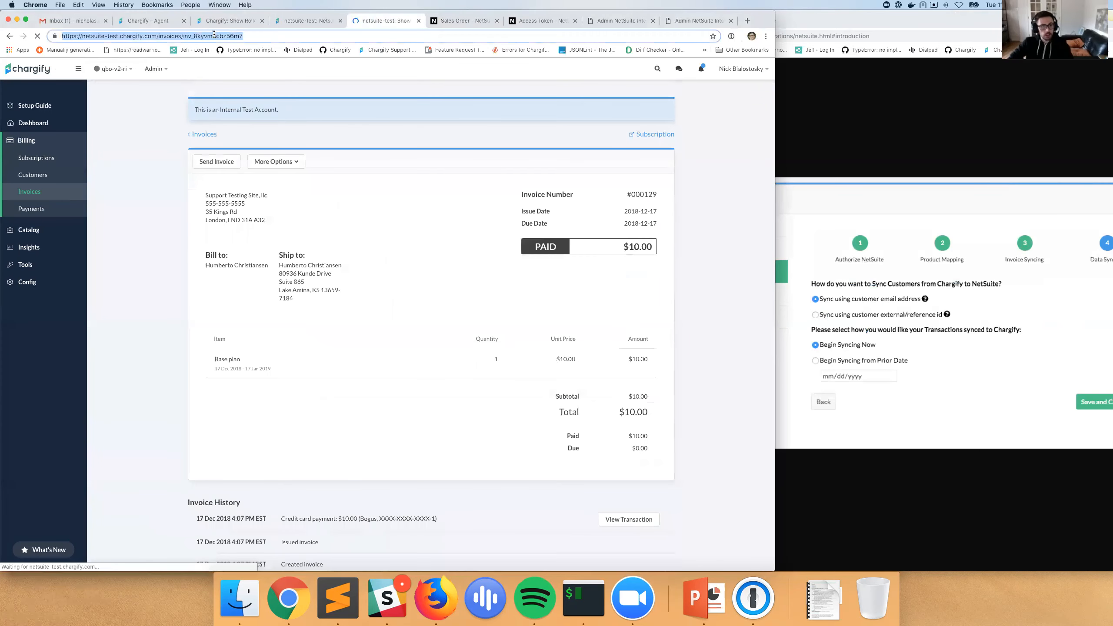
key("super+v")
key("Return")
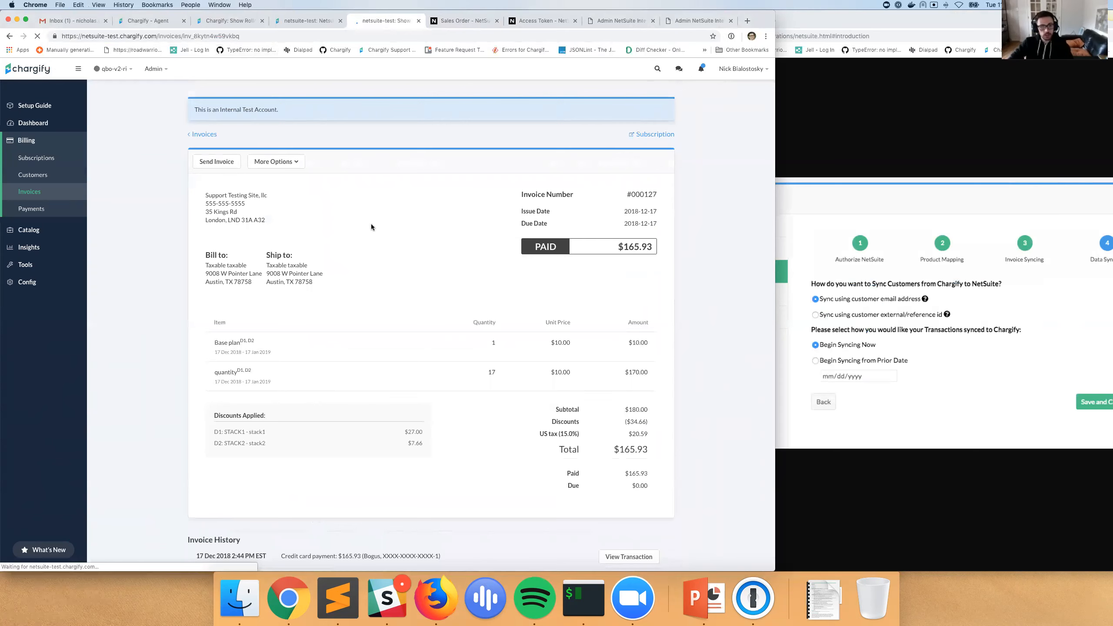
Step: Compare the Chargify invoice's line items, discounts, tax and total with the items and summary on the NetSuite sales order
scroll(501, 206, "down", 1)
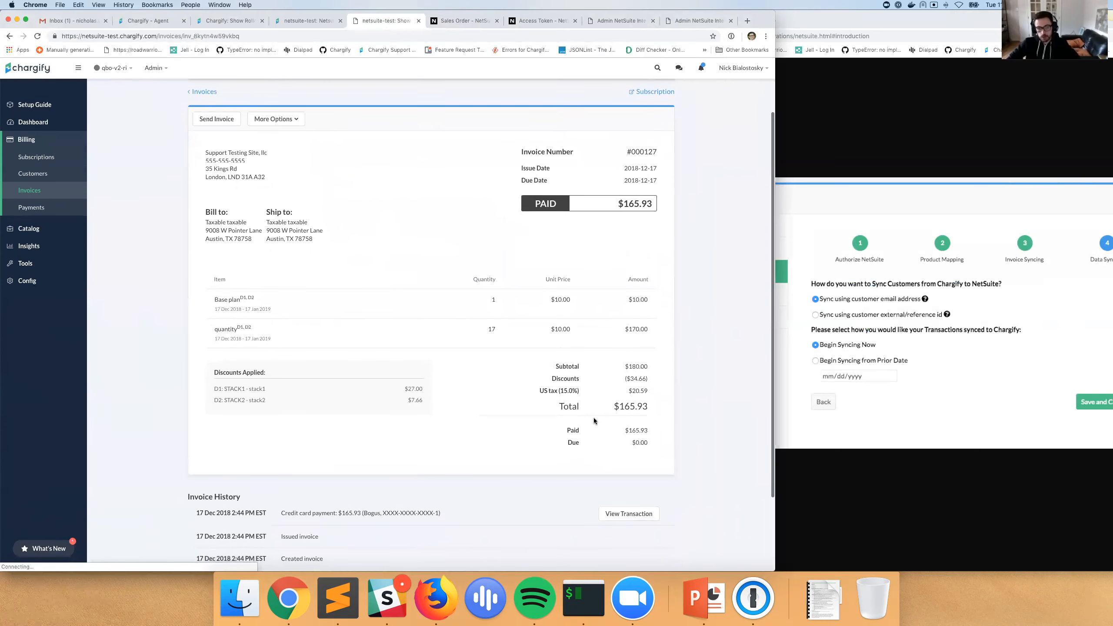
scroll(570, 419, "down", 1)
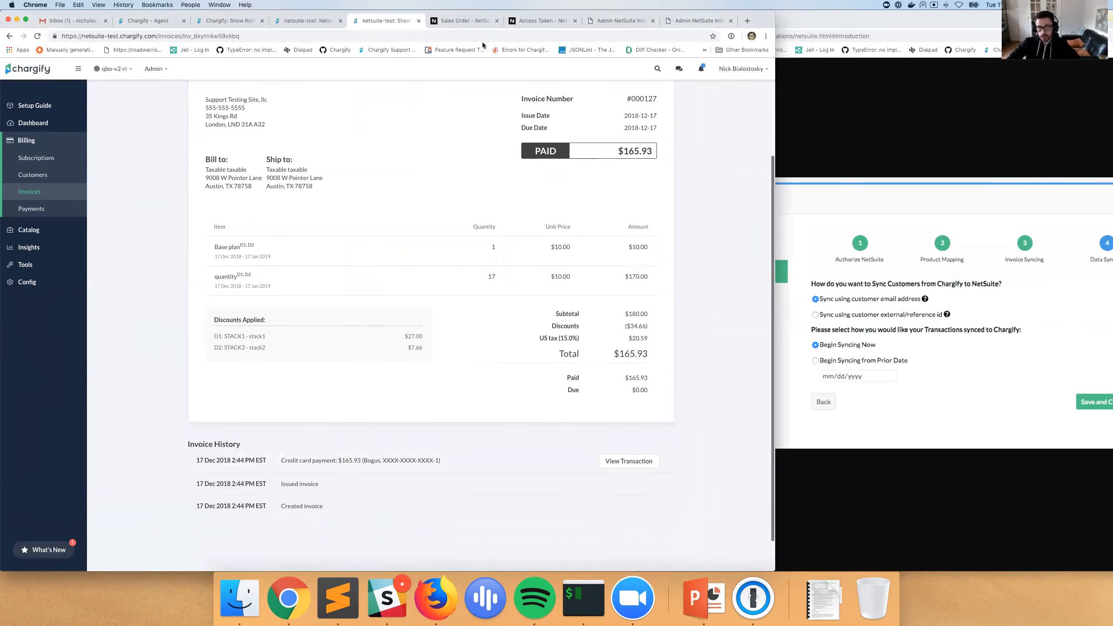
left_click(465, 20)
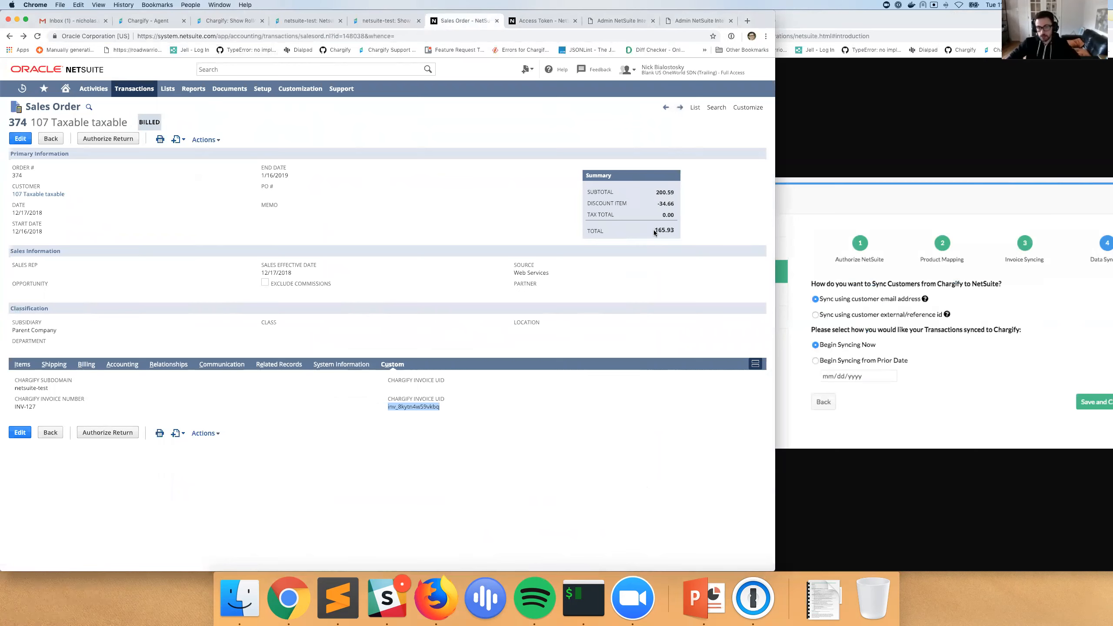
left_click(24, 368)
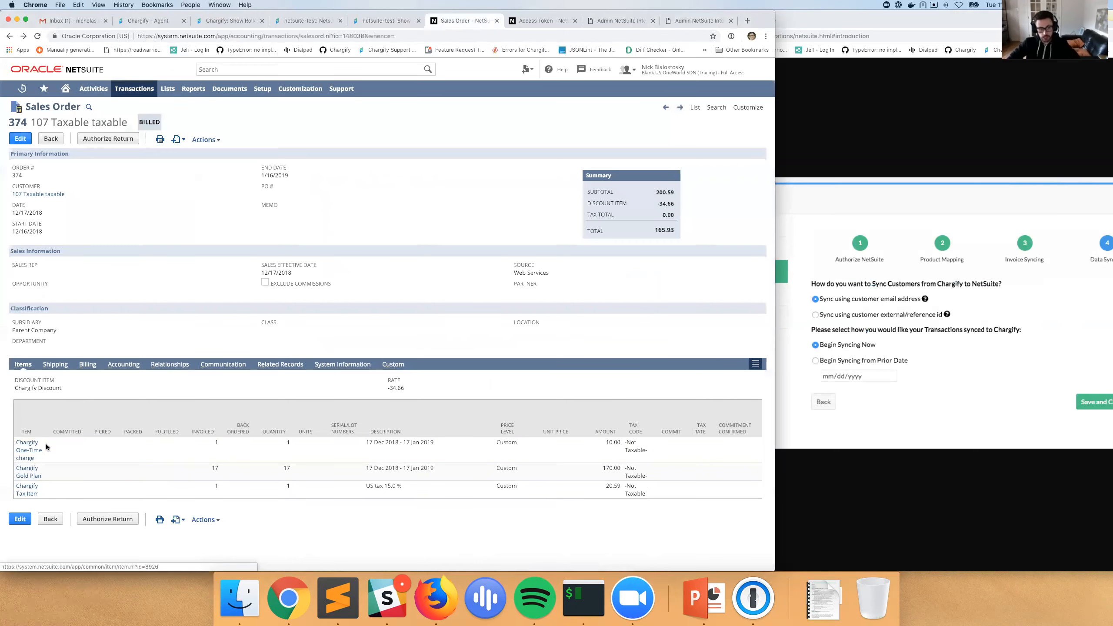
key("ctrl+shift+Tab")
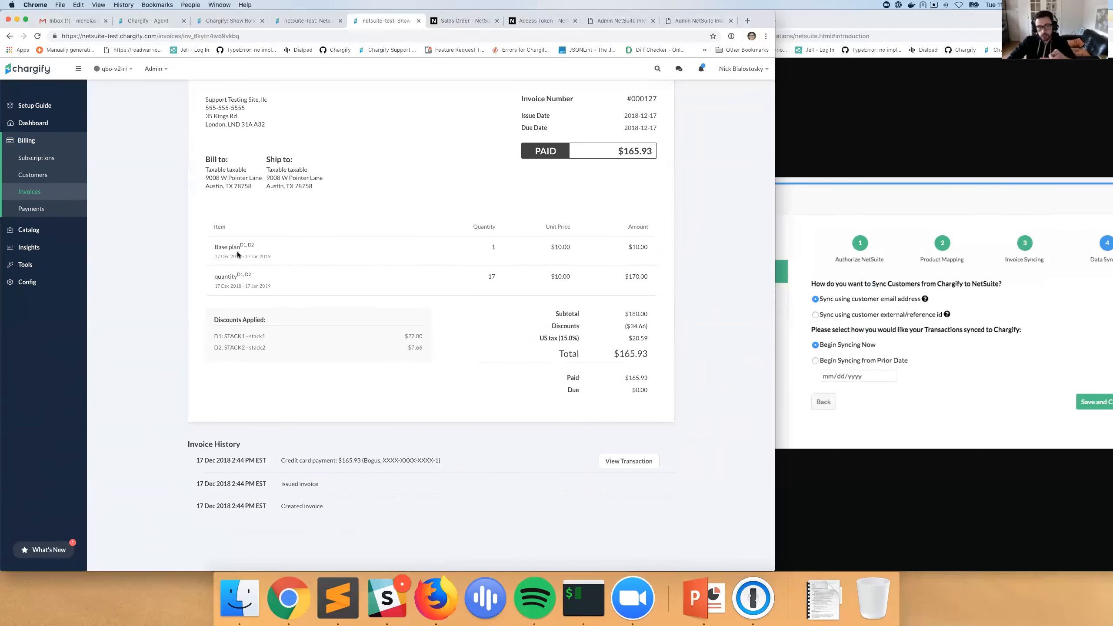
left_click(464, 22)
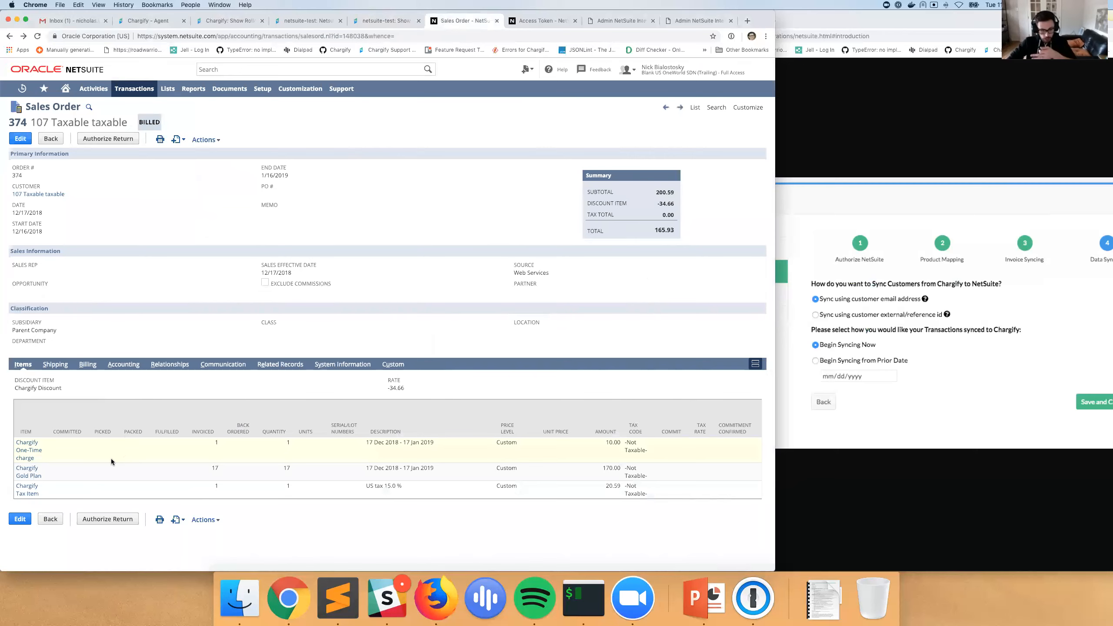
left_click(381, 21)
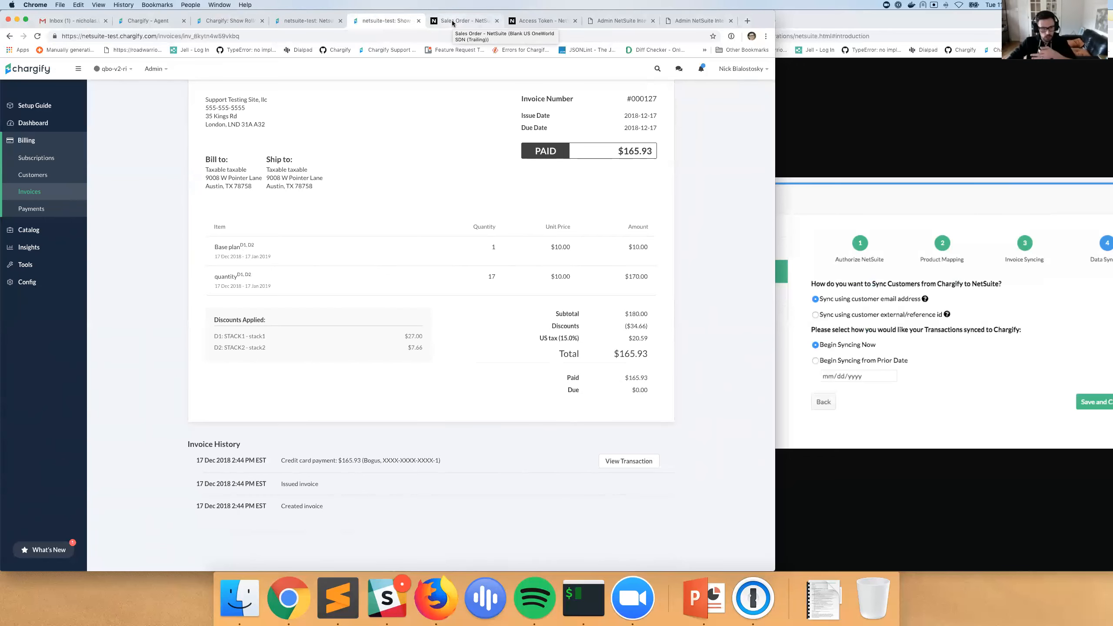
left_click(453, 22)
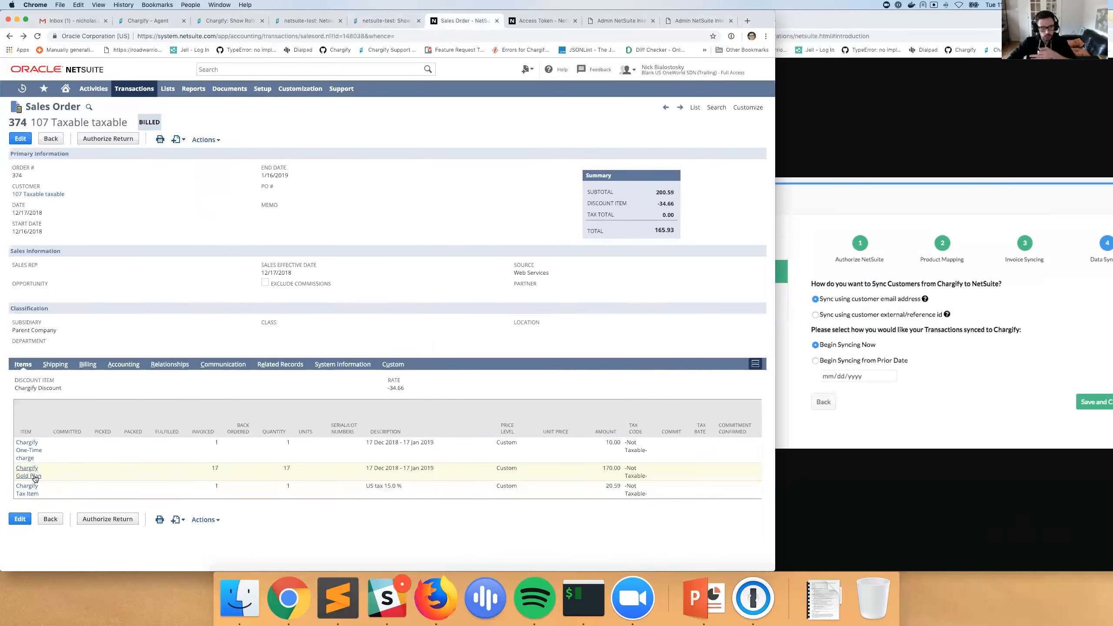
left_click(411, 23)
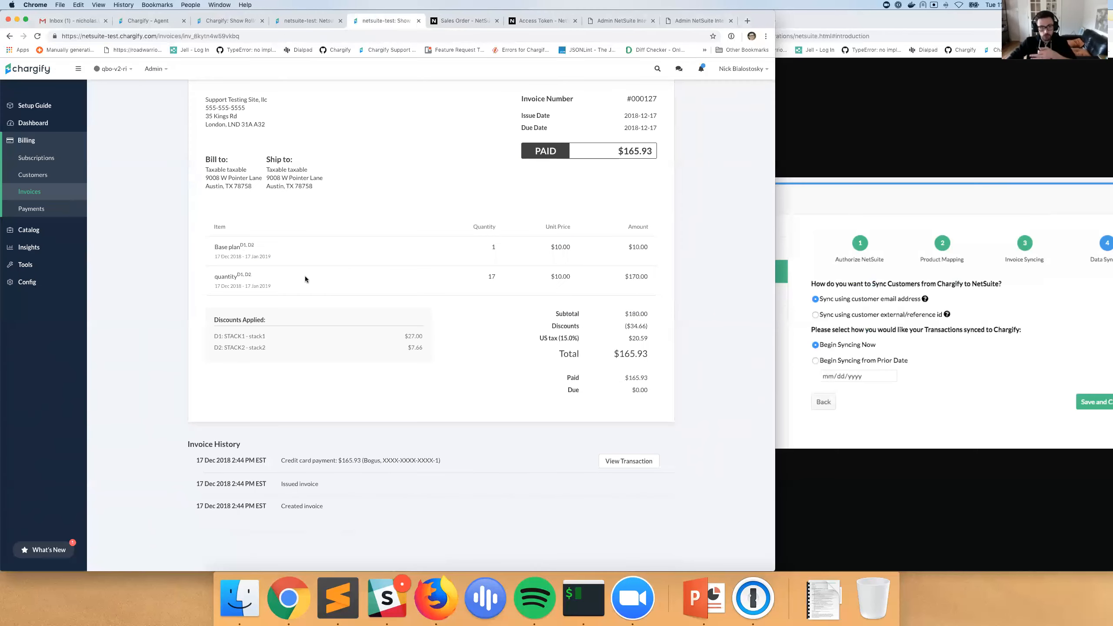
left_click(436, 23)
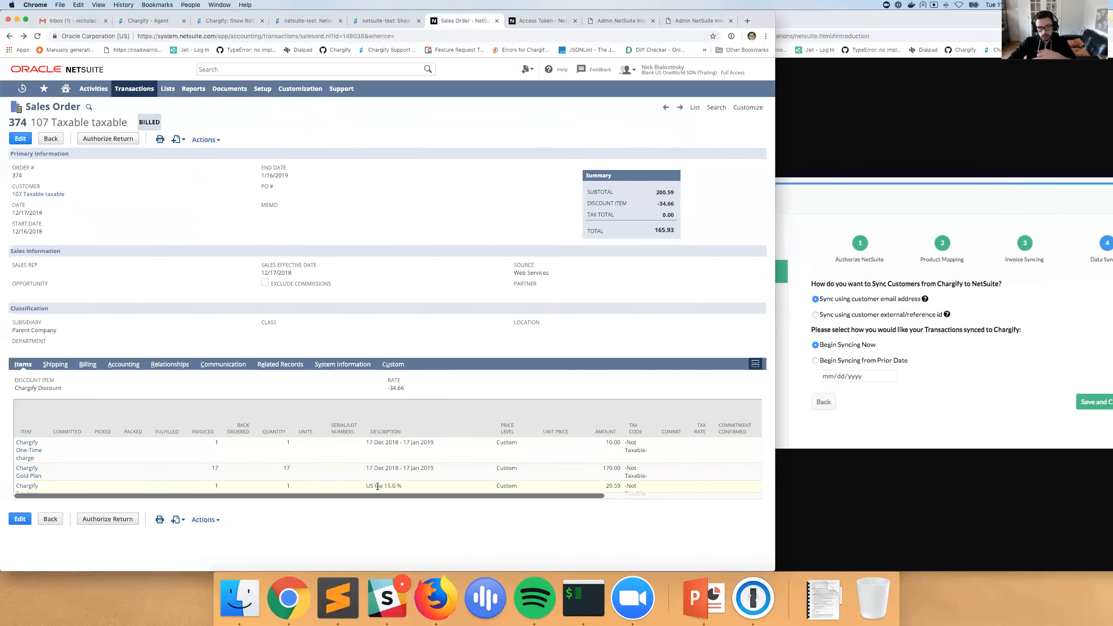
left_click(386, 21)
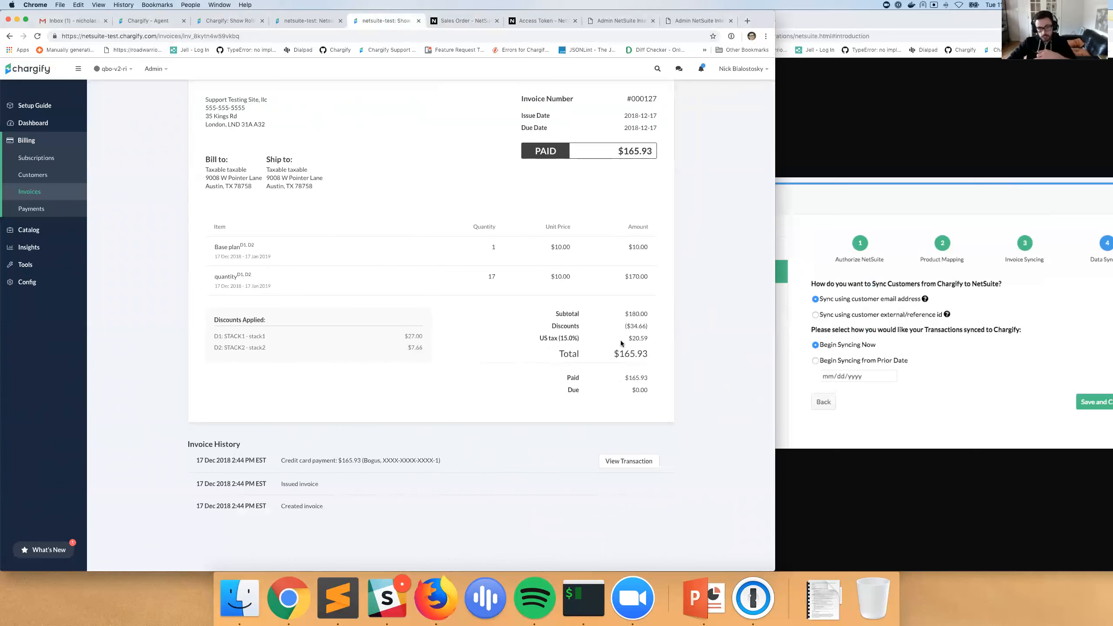
Step: From the NetSuite sales order's related records, open the linked invoice and the payment applied to it
left_click(464, 20)
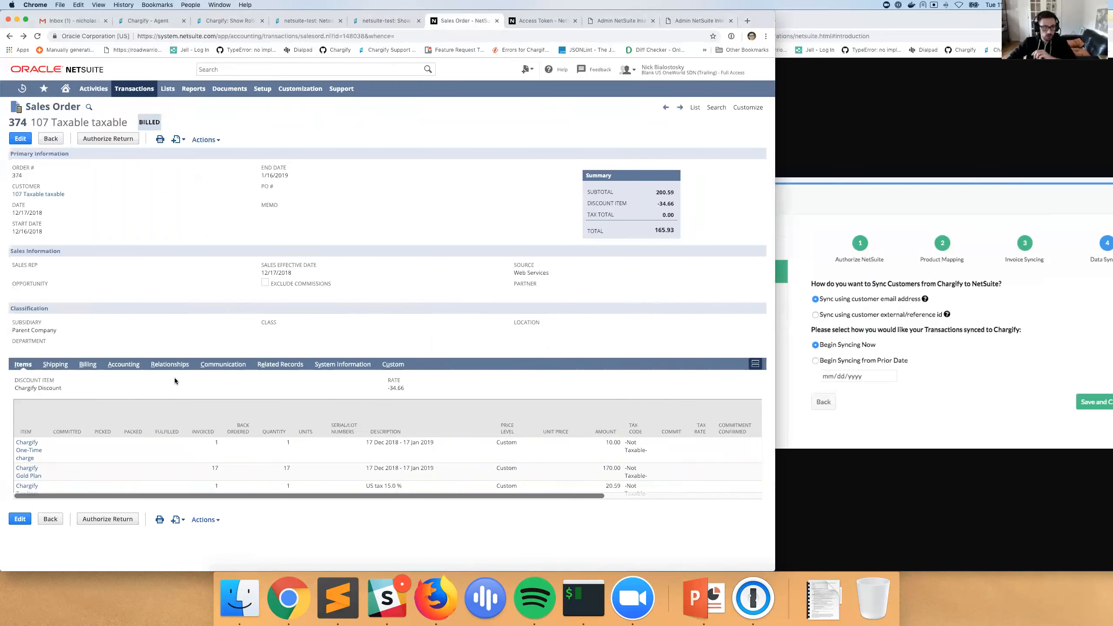
left_click(282, 366)
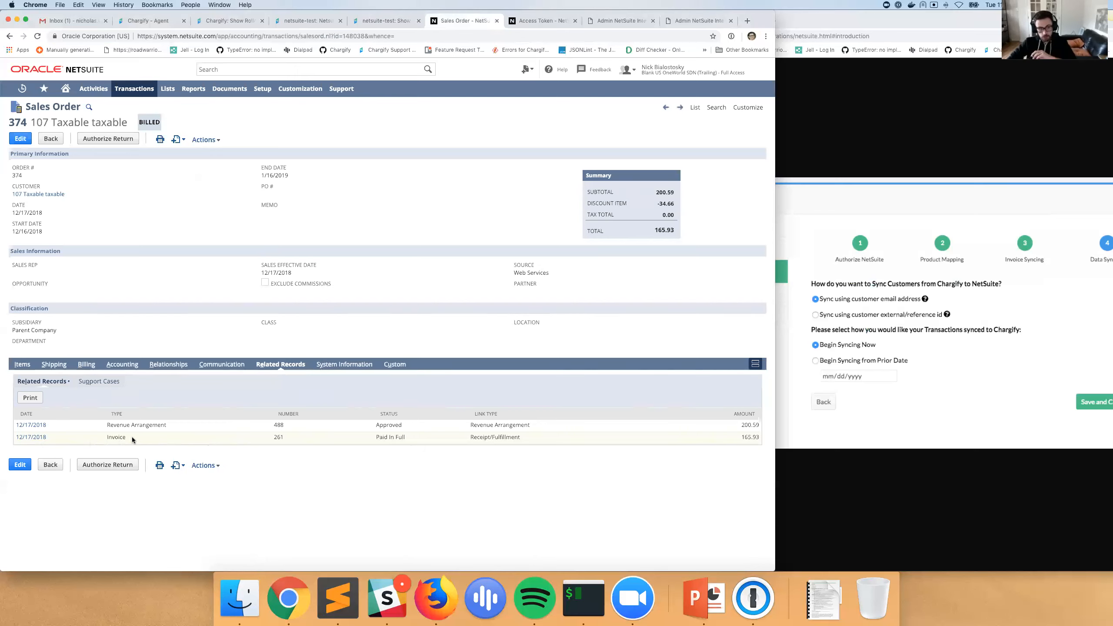
left_click(51, 440)
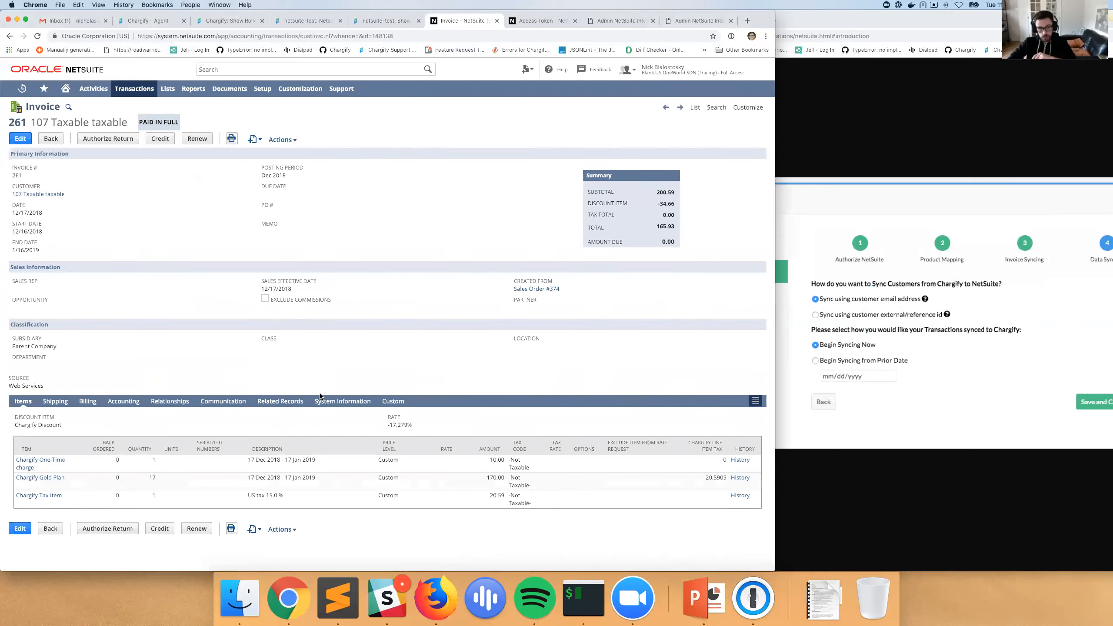
left_click(286, 406)
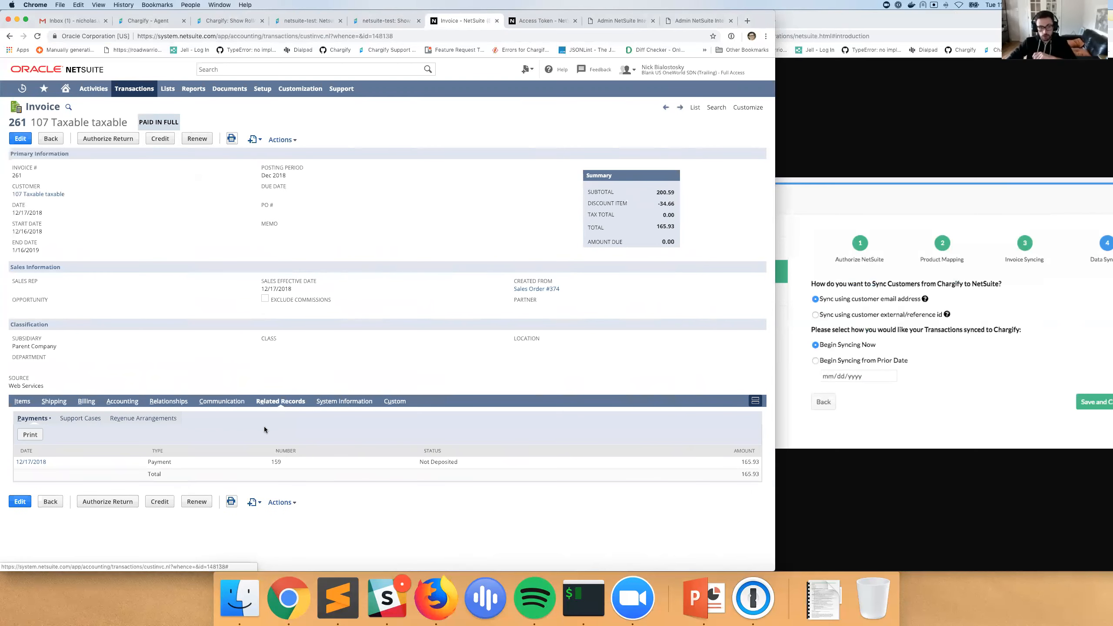
left_click(42, 465)
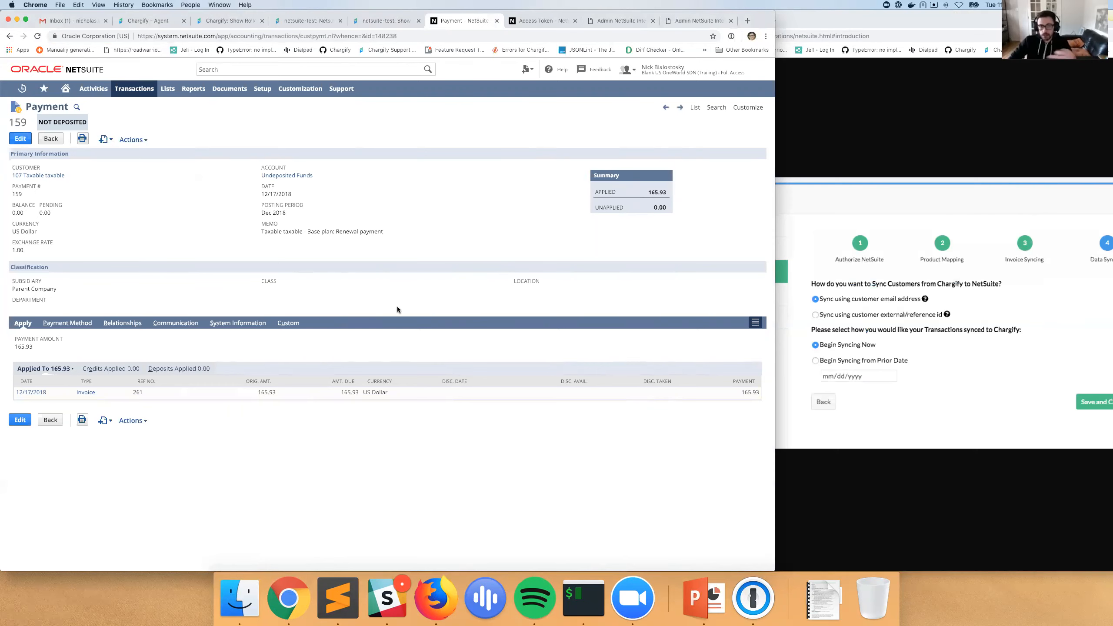
Step: Return to Chargify's NetSuite integration overview, view the sales orders pending fulfillment, and open the listed order in NetSuite
left_click(386, 20)
left_click(459, 20)
left_click(344, 25)
left_click_drag(344, 25, 425, 25)
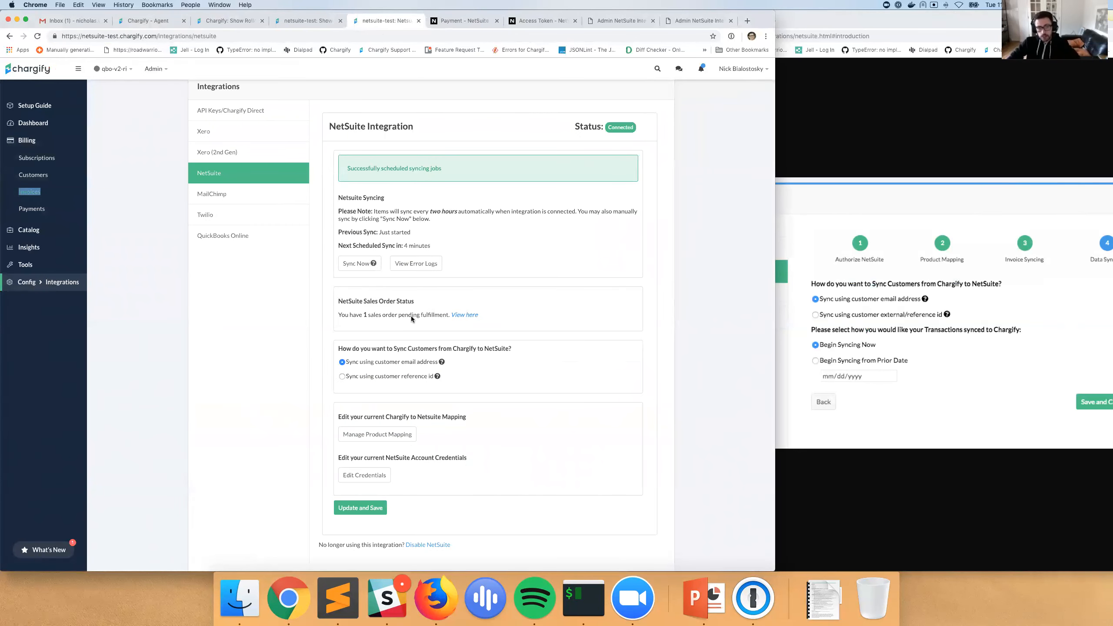
left_click_drag(338, 302, 429, 315)
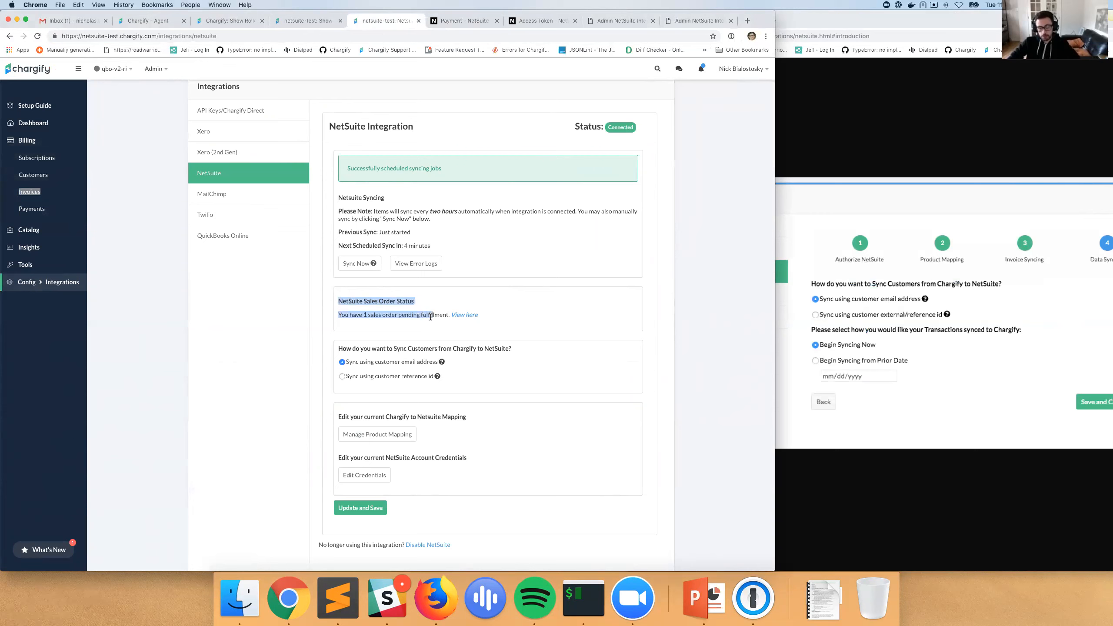
left_click(436, 326)
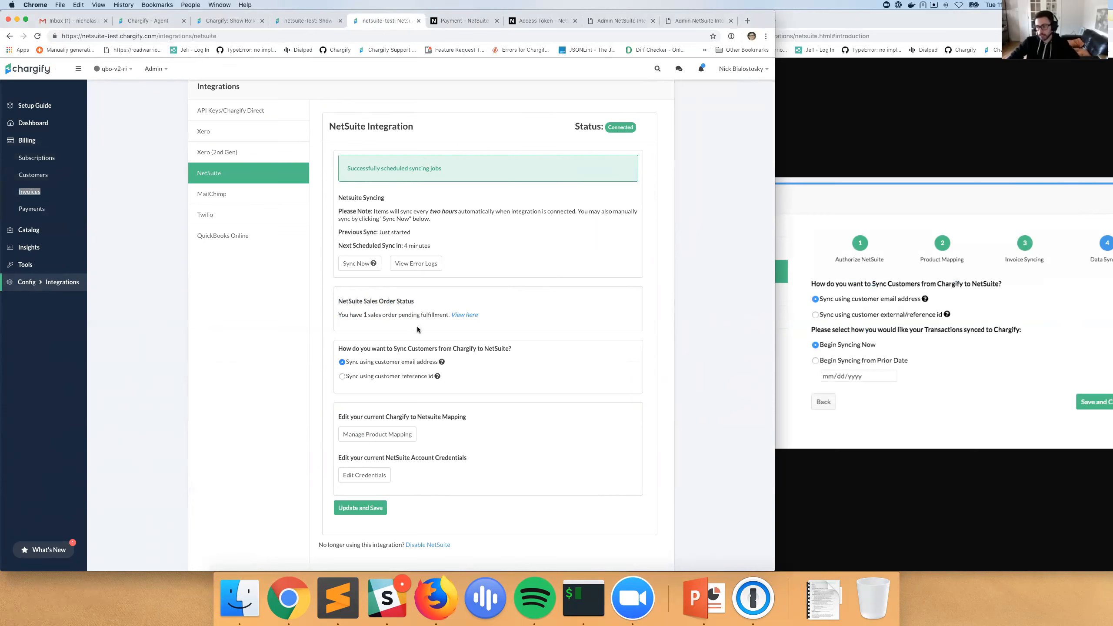
left_click(465, 316)
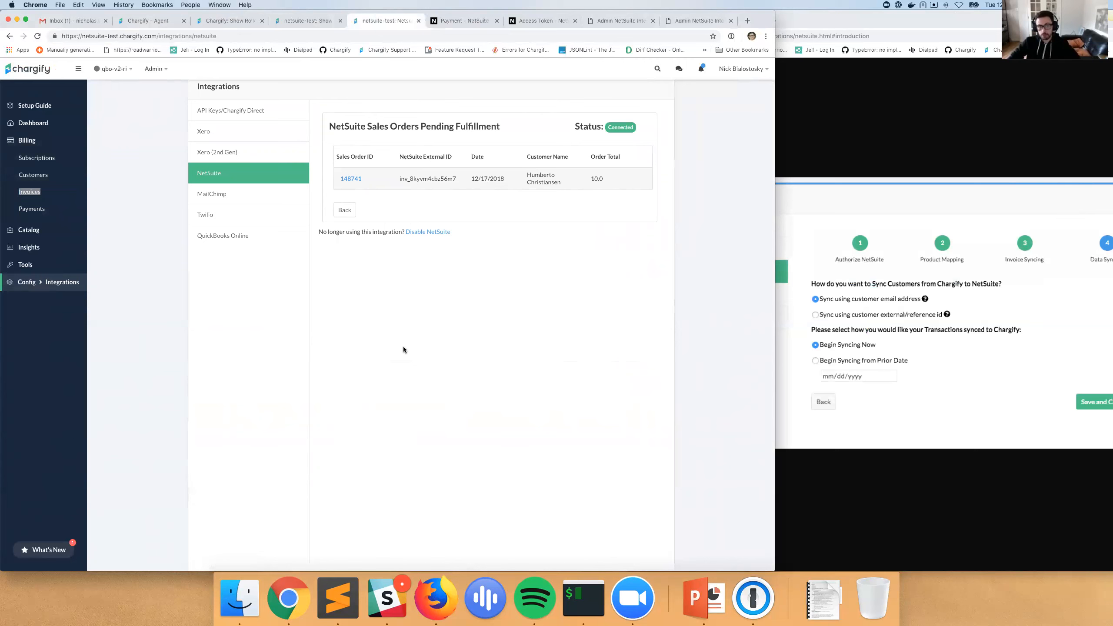
left_click(353, 182)
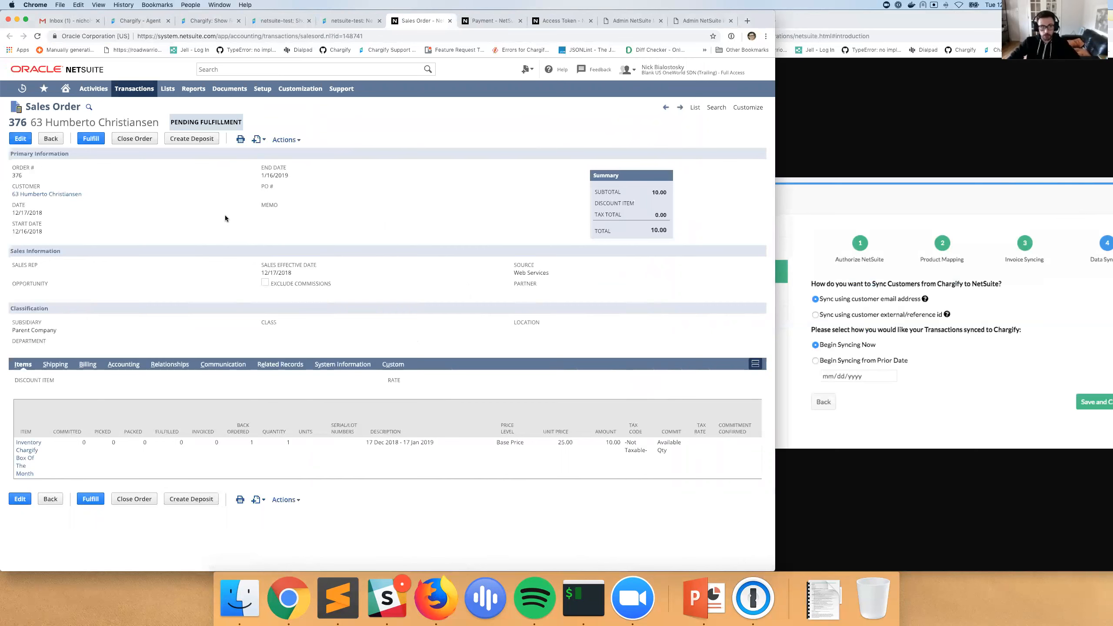
Step: Create and save an item fulfillment for the pending sales order's Box Of The Month item, with Chargify as the location
left_click_drag(174, 122, 241, 123)
left_click(258, 147)
left_click(91, 138)
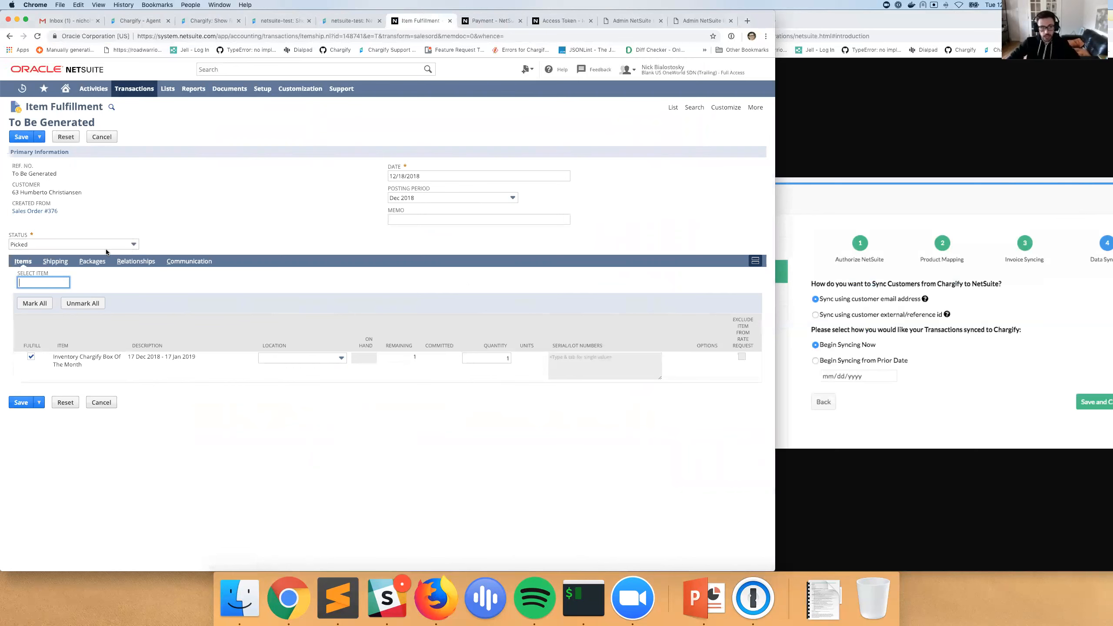
left_click(325, 357)
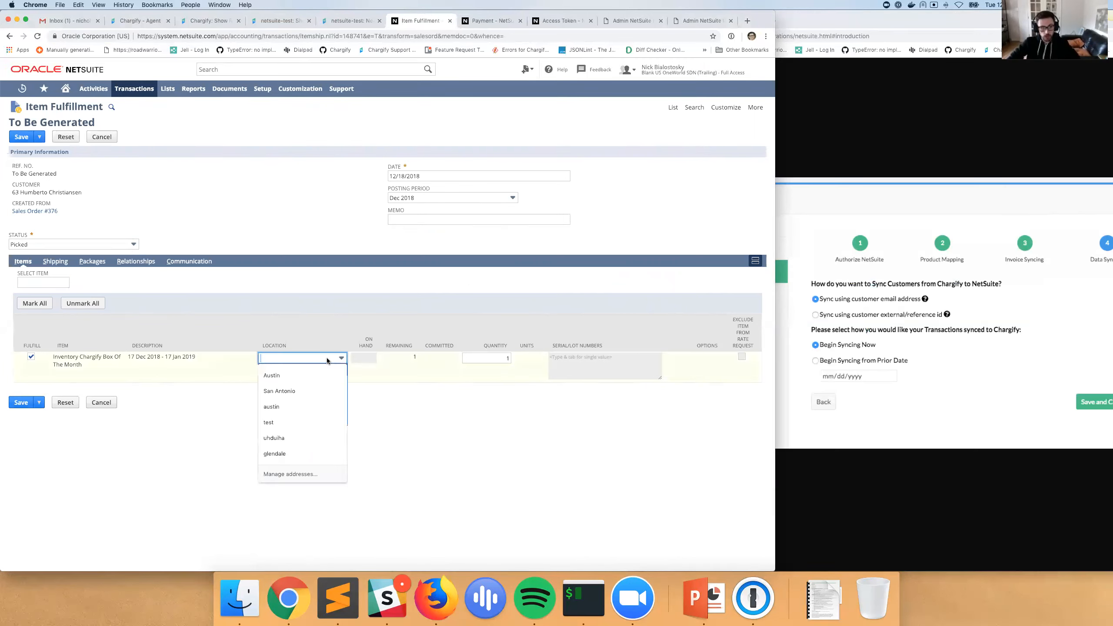
left_click(316, 362)
left_click(356, 385)
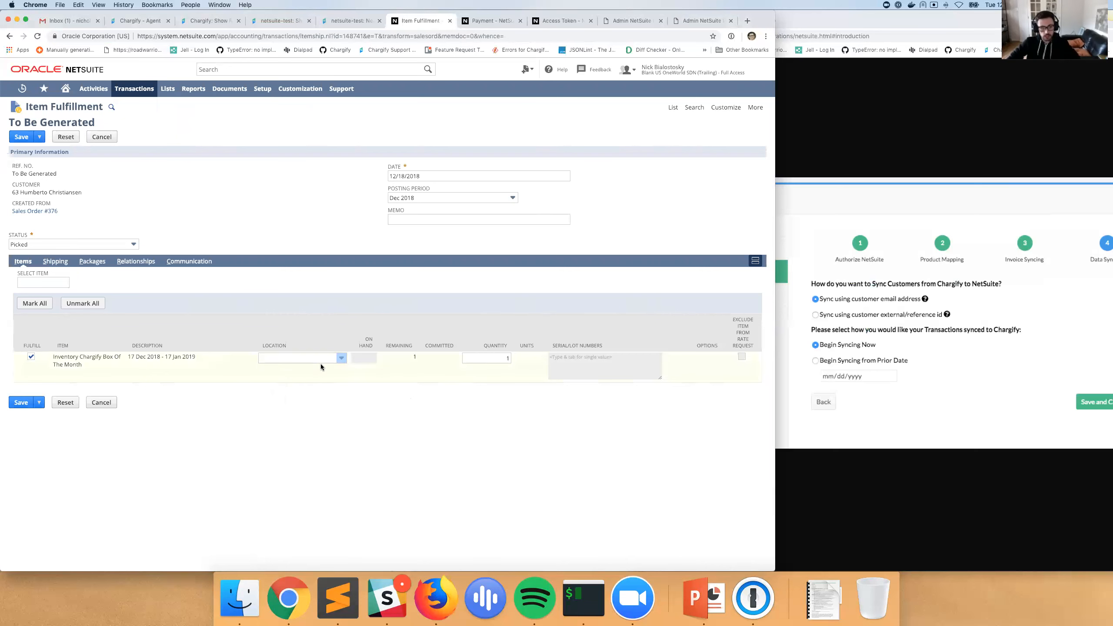
left_click(340, 360)
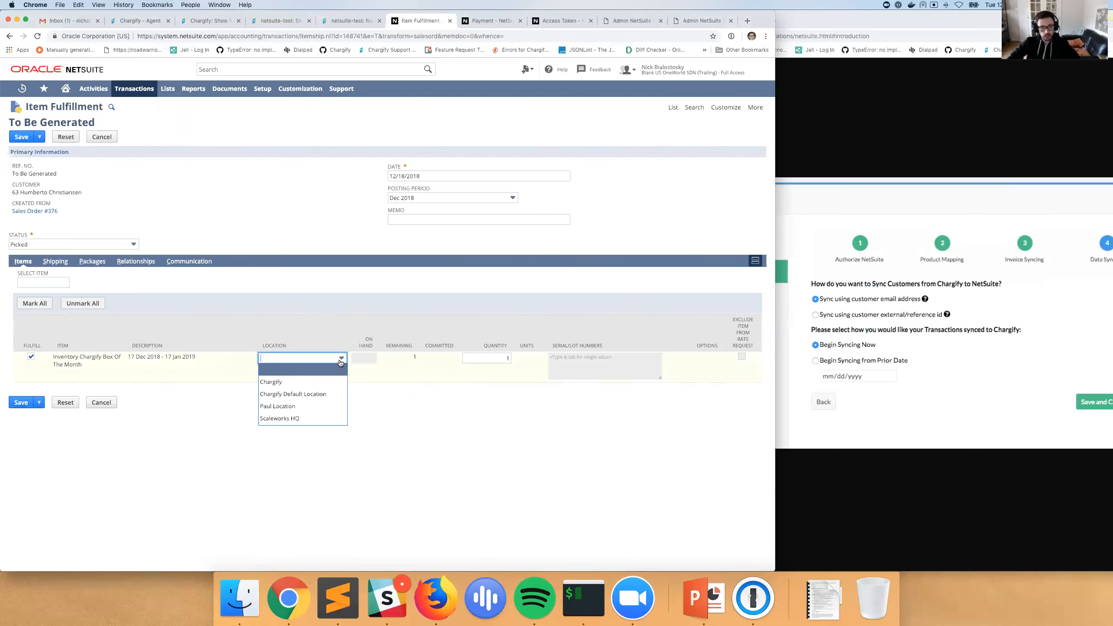
left_click(316, 382)
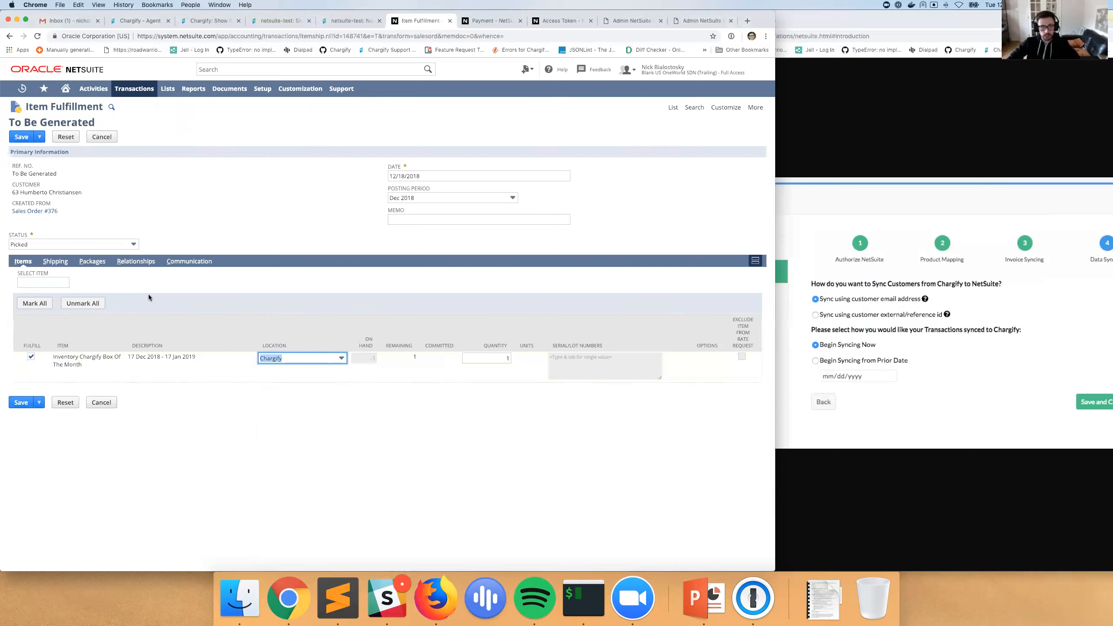
left_click(19, 138)
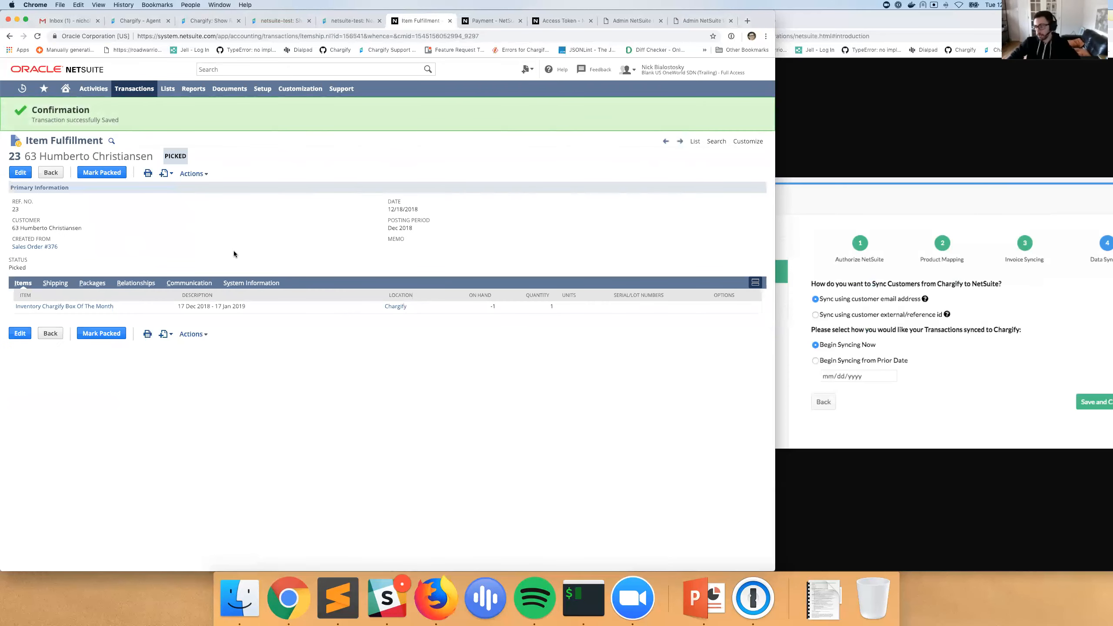
Step: Mark the item fulfillment as packed and shipped, and bill it by saving the generated invoice
left_click(103, 173)
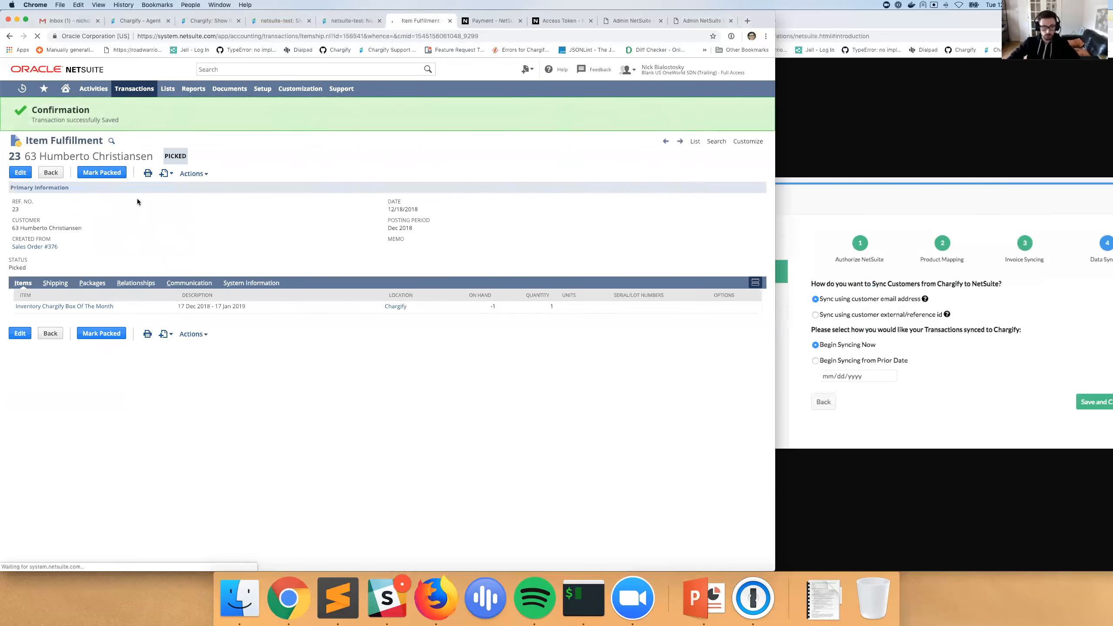
left_click(103, 173)
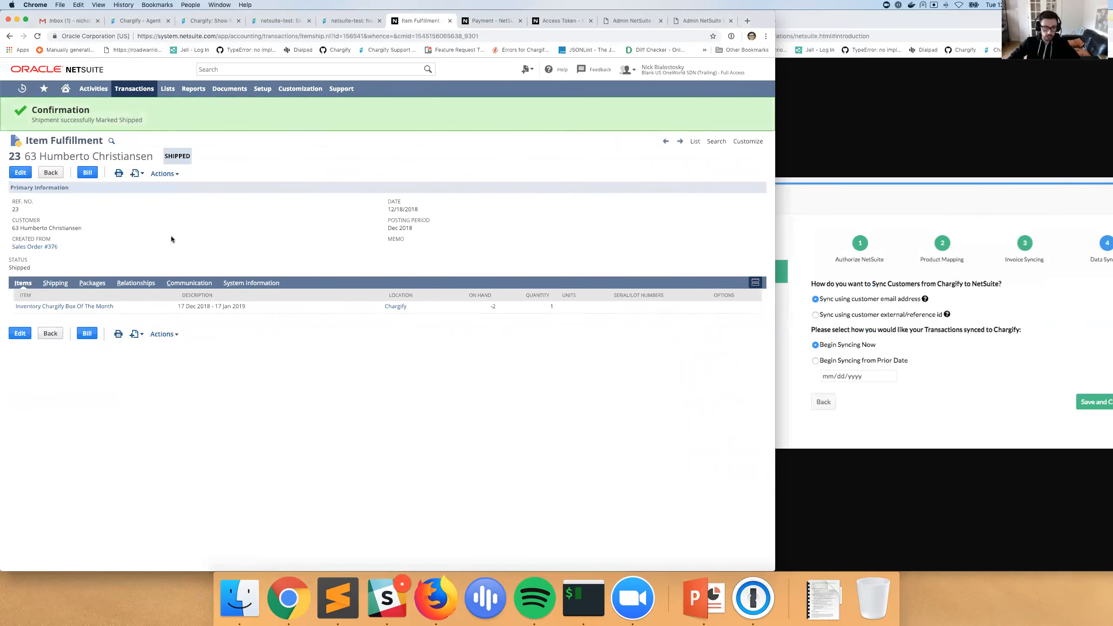
left_click(87, 175)
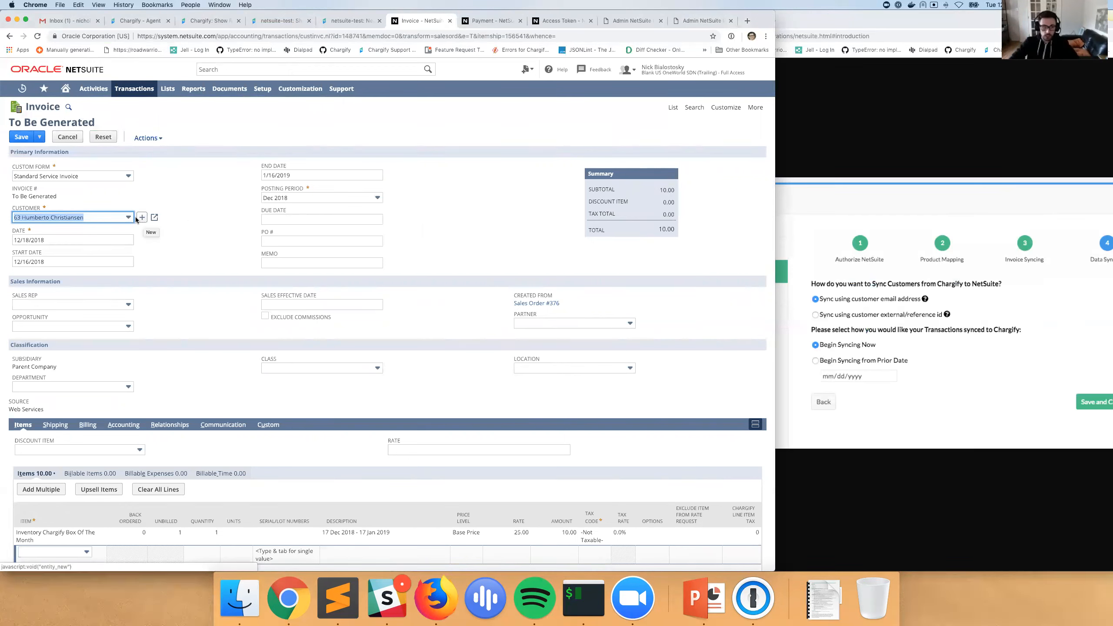
left_click(26, 139)
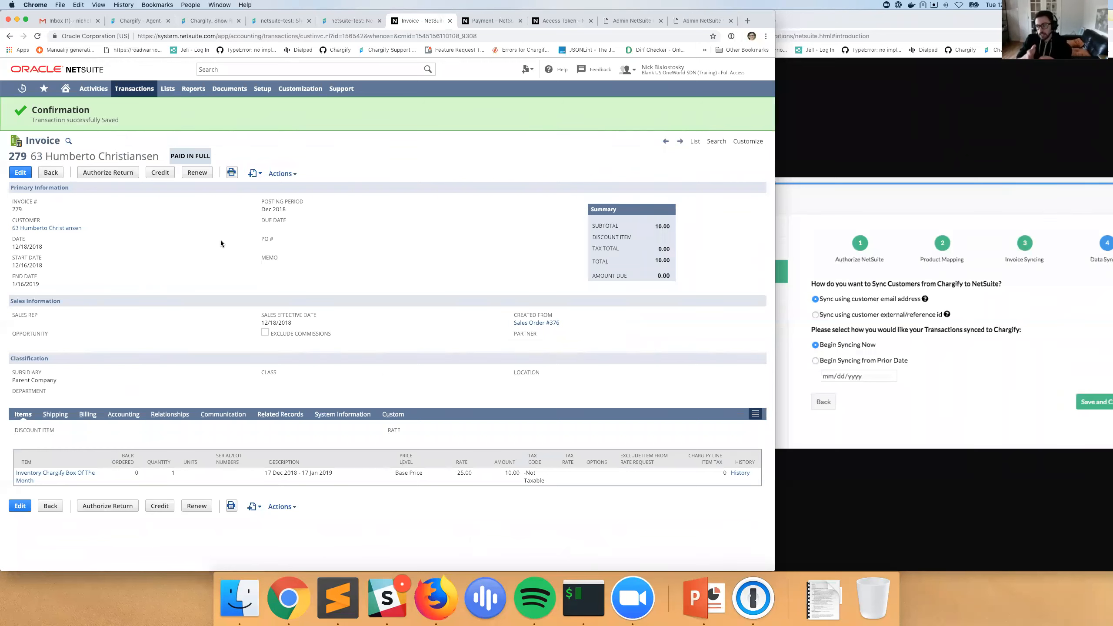
Step: Switch to the PowerPoint deck and review the How it works and Inventory Items Workflow slides
left_click(703, 598)
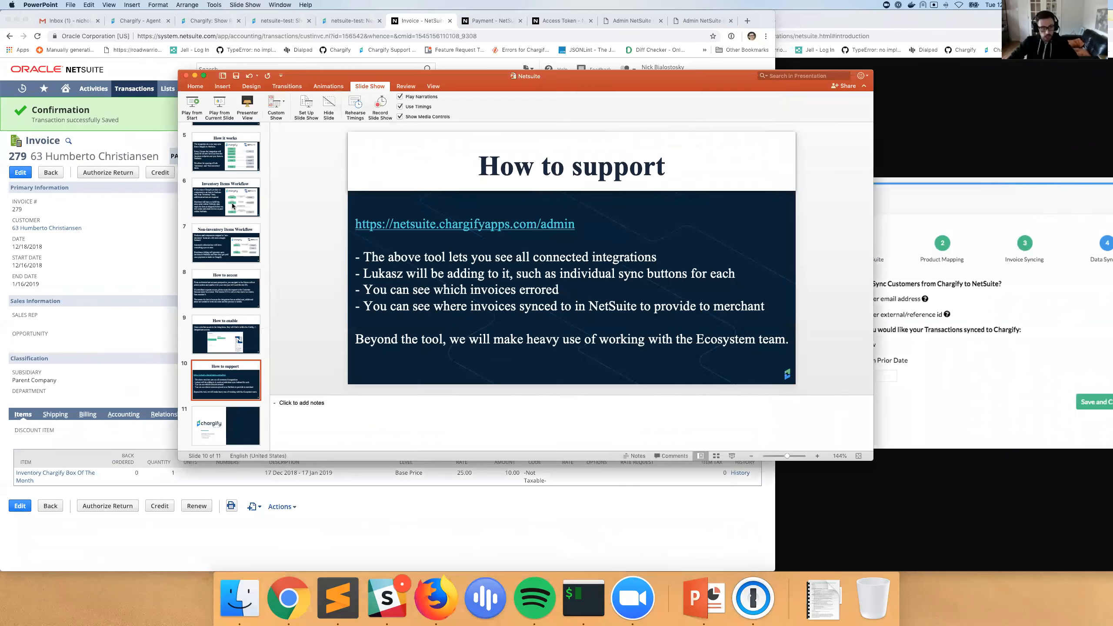
left_click(234, 169)
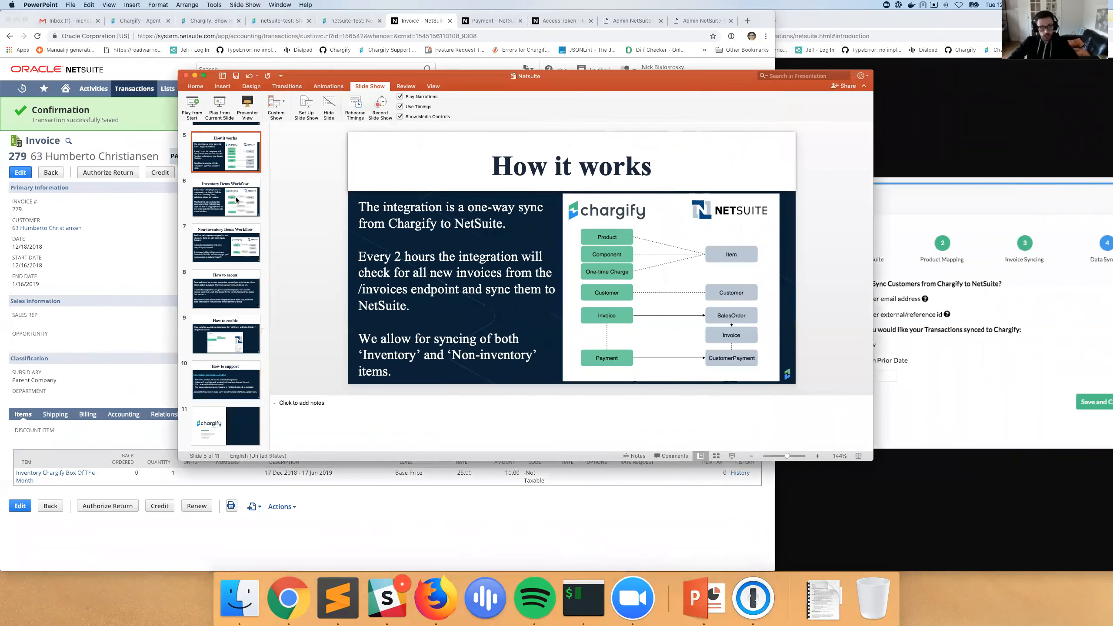
key("Down")
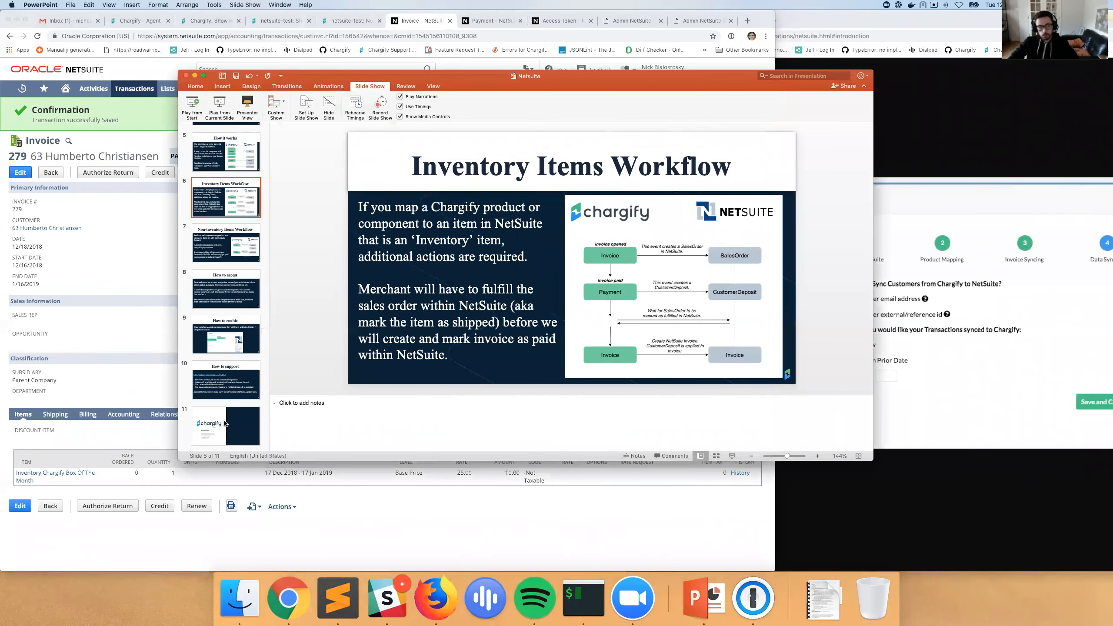
Step: Return to Chargify's NetSuite integration page in Chrome, reload it, and check the sales orders pending fulfillment
left_click(116, 393)
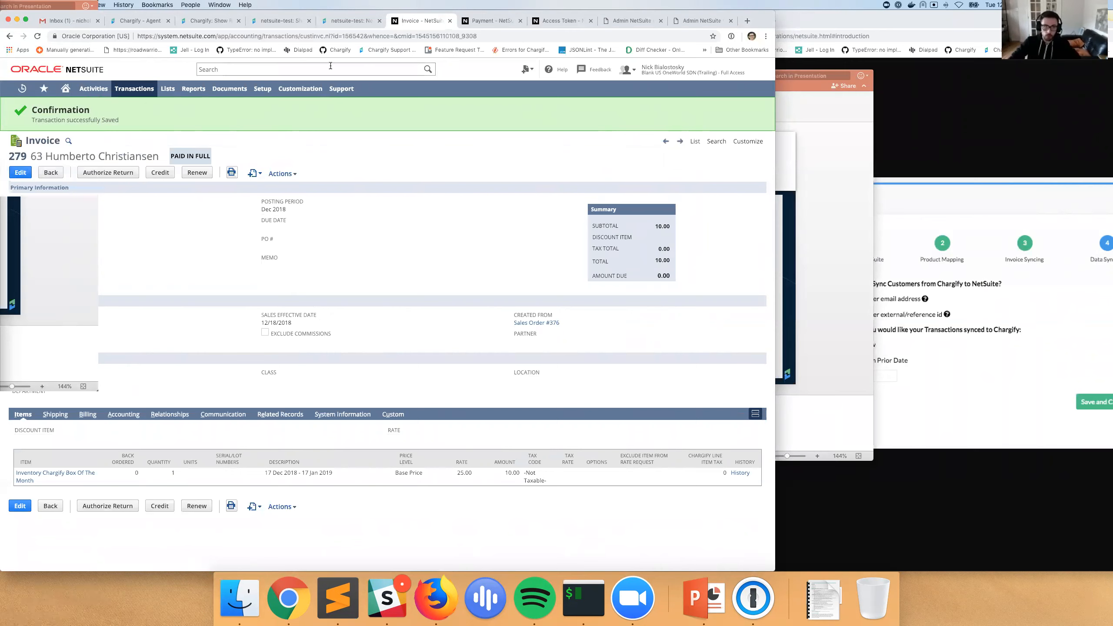
left_click(344, 22)
left_click(342, 211)
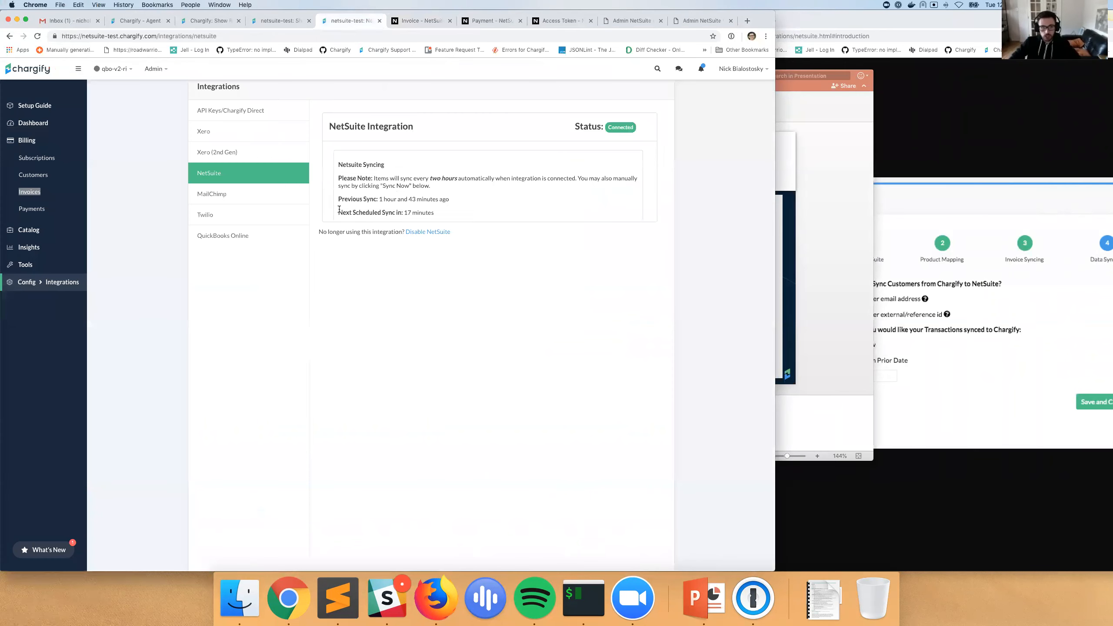
left_click(343, 36)
key("Return")
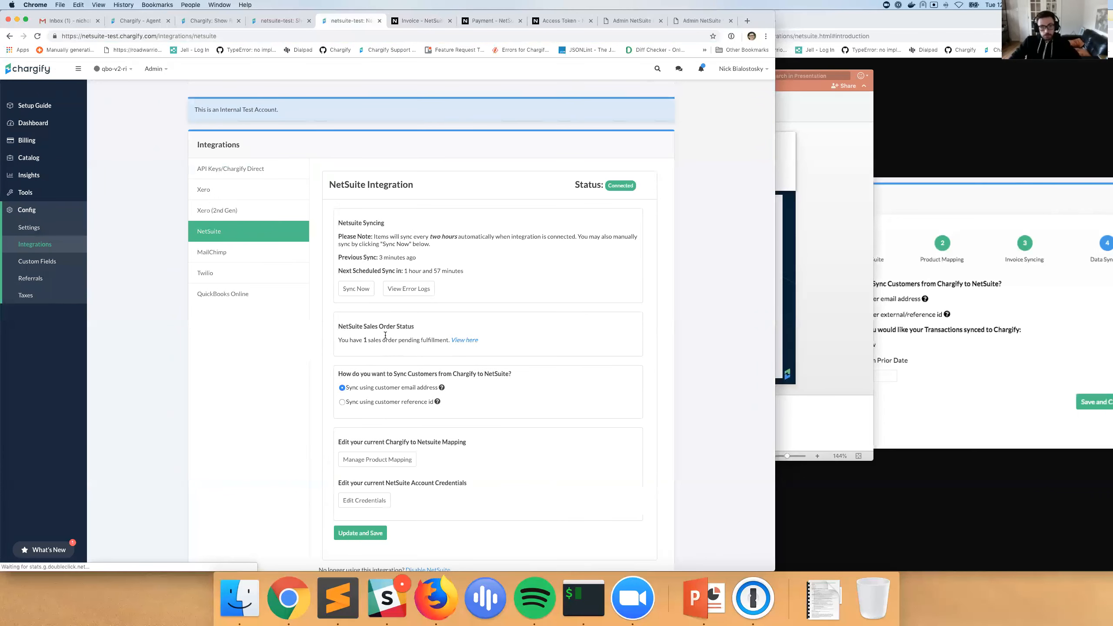
left_click_drag(340, 340, 394, 340)
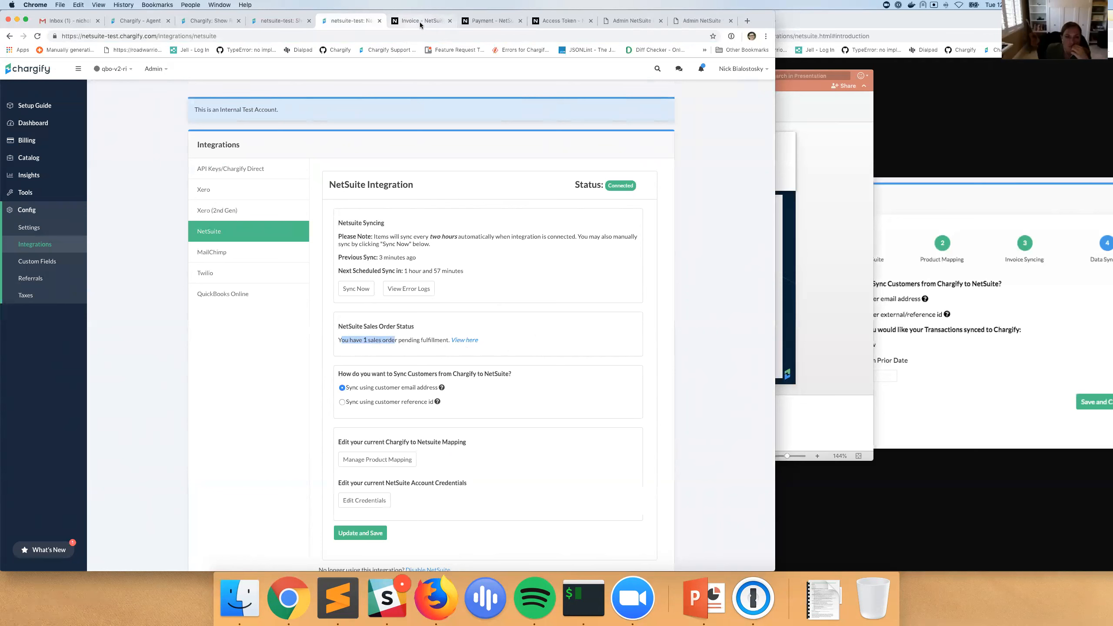
mouse_move(437, 404)
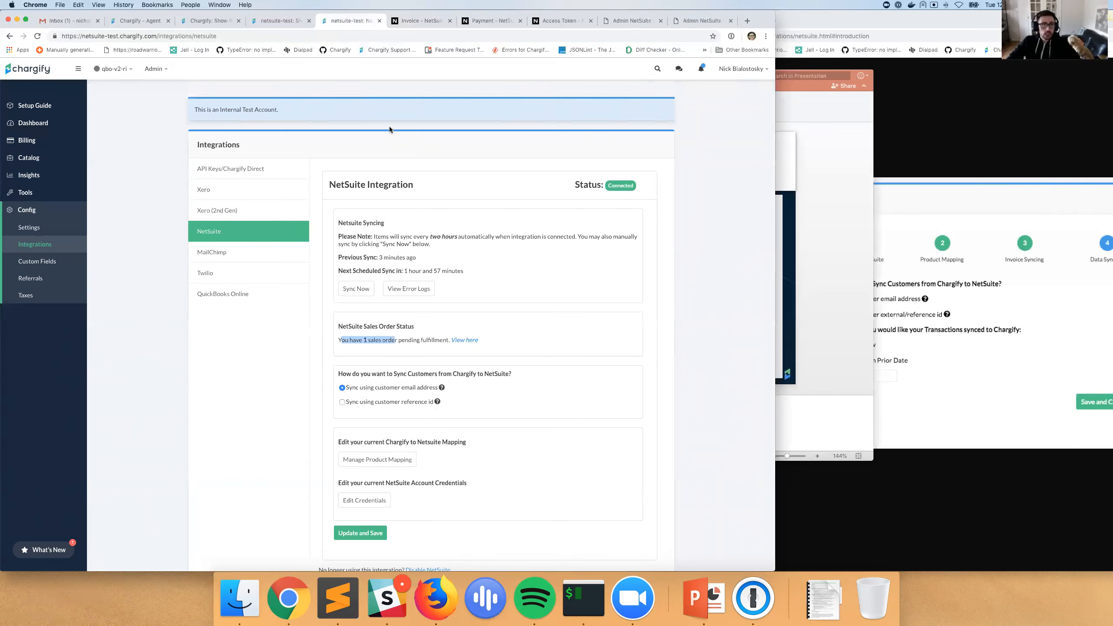
left_click(628, 339)
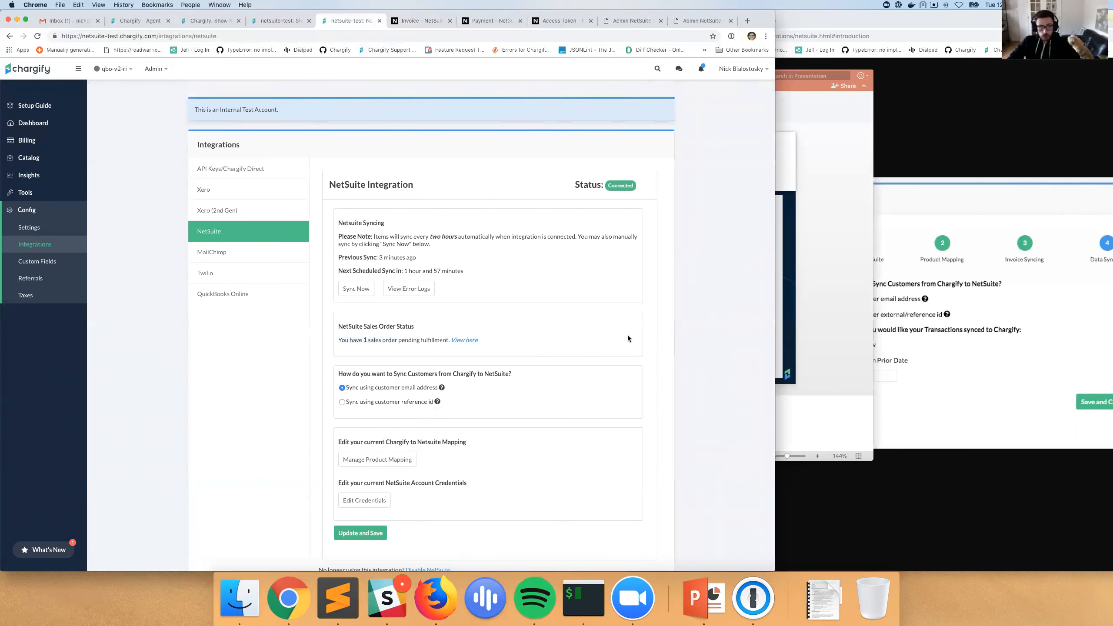
Step: Show the PowerPoint deck's How to support slide, and view the netsuite-test site's details in the Netsuite Integration Admin in Chrome
left_click(824, 369)
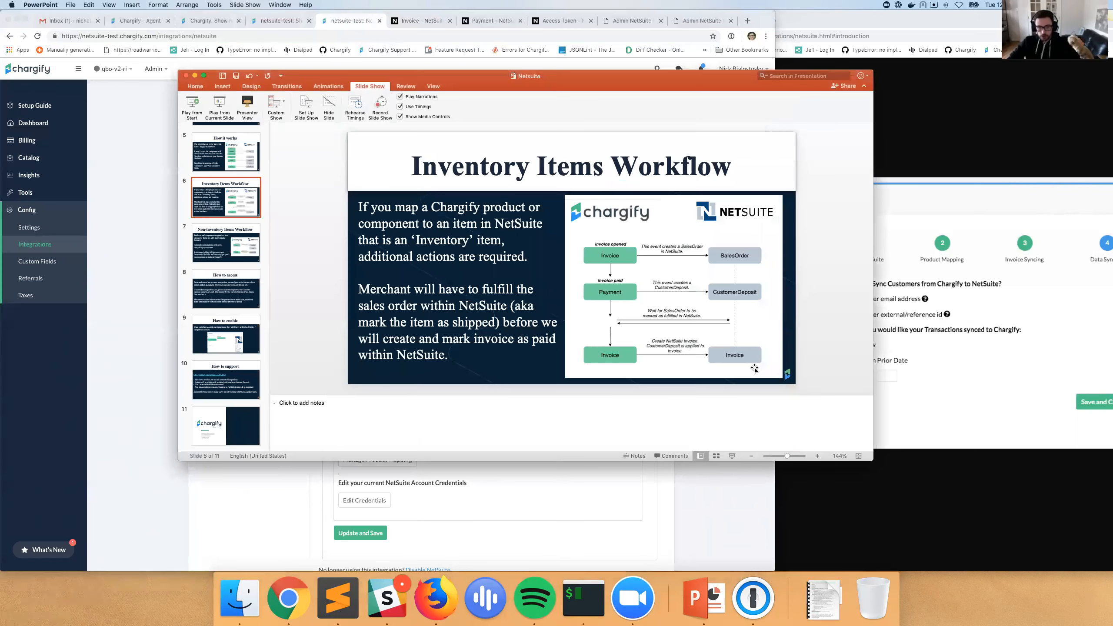
left_click(244, 377)
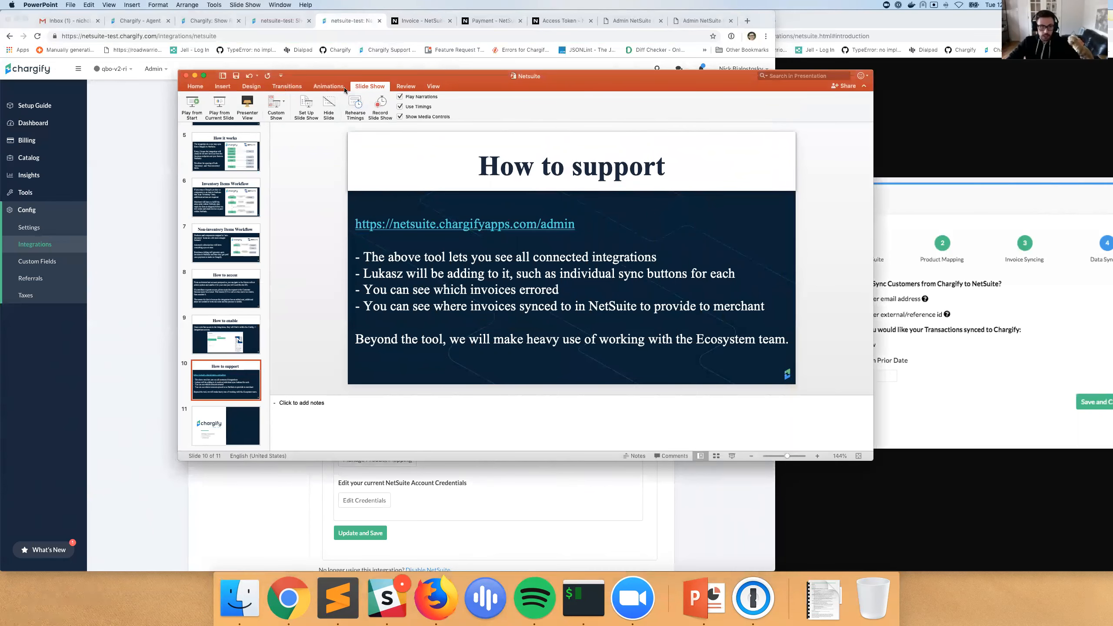
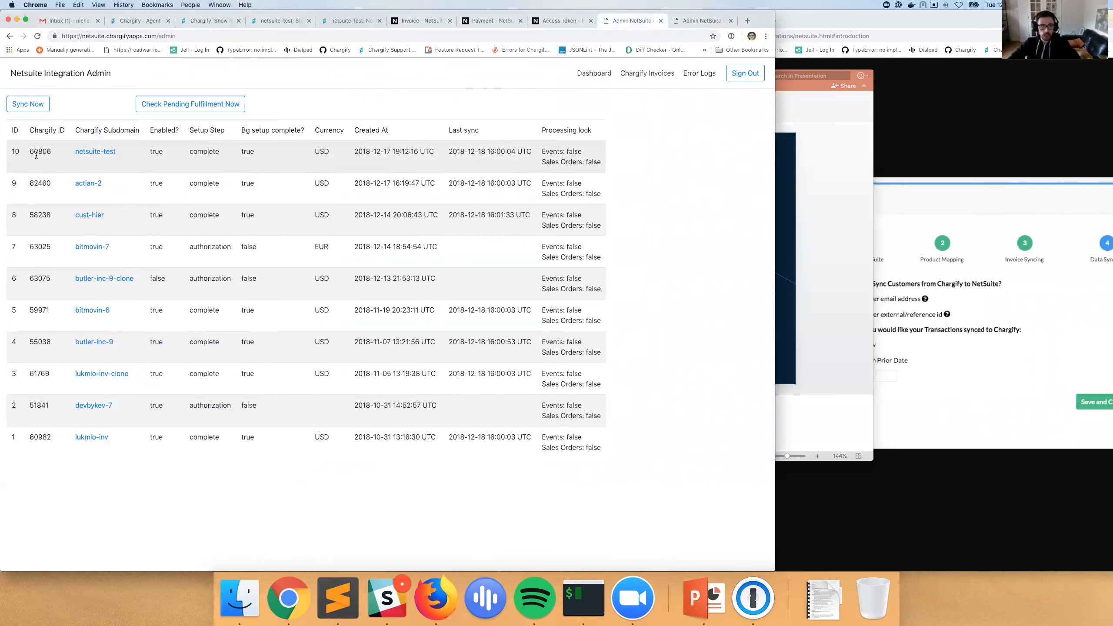
left_click(90, 152)
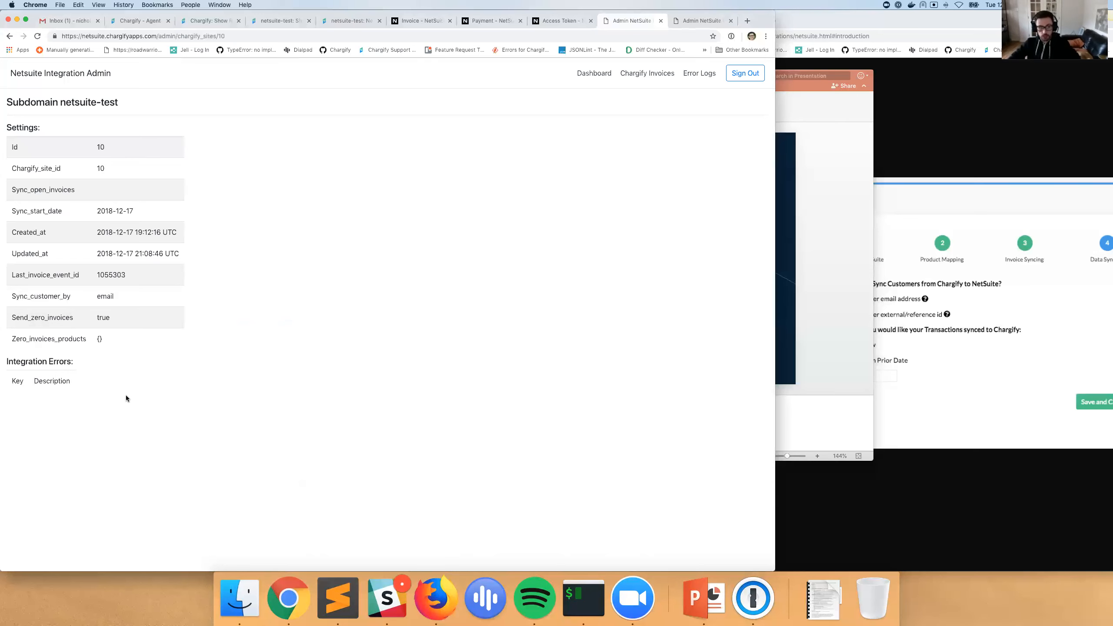
Step: Switch to the staging Netsuite Integration Admin, open the chargifylucas-brazil site, and read its integration error's key and description
key("ctrl+Tab")
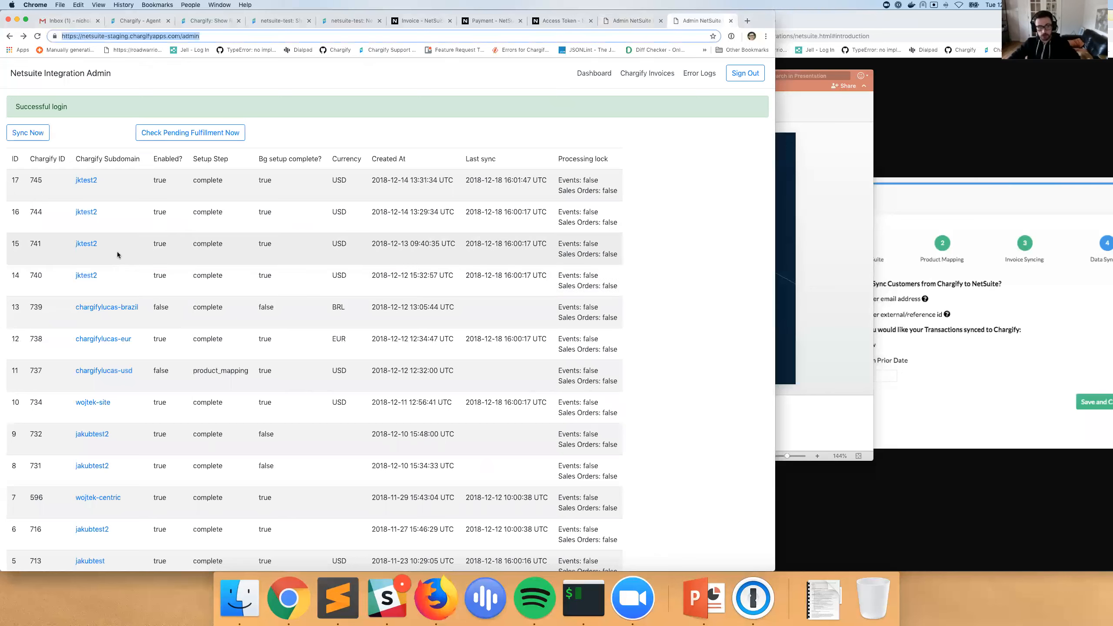
left_click(115, 311)
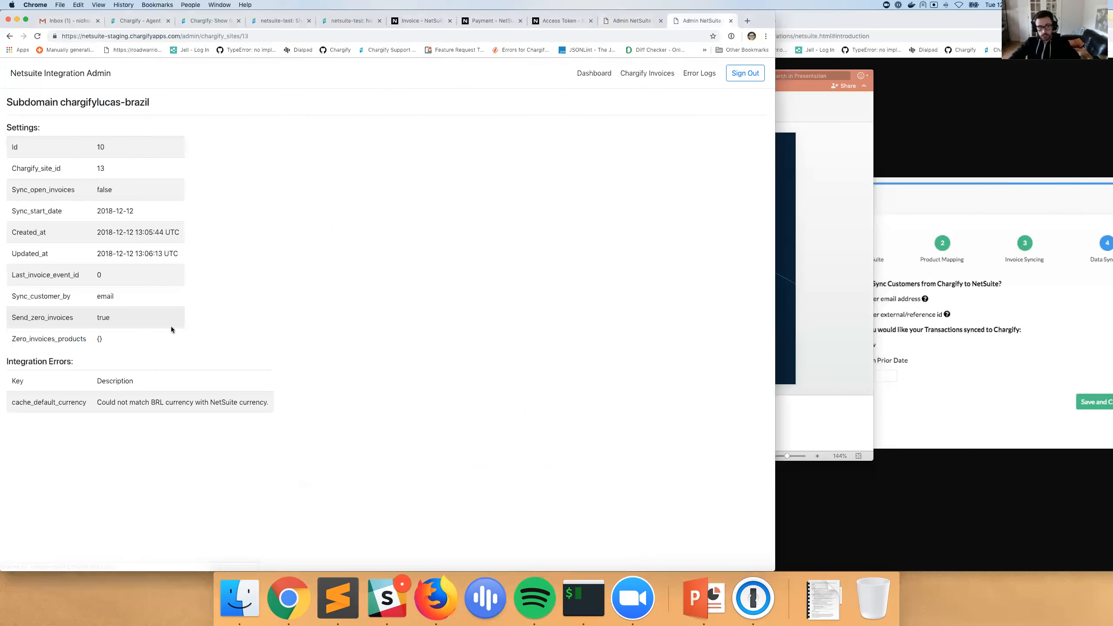
left_click_drag(12, 405, 88, 404)
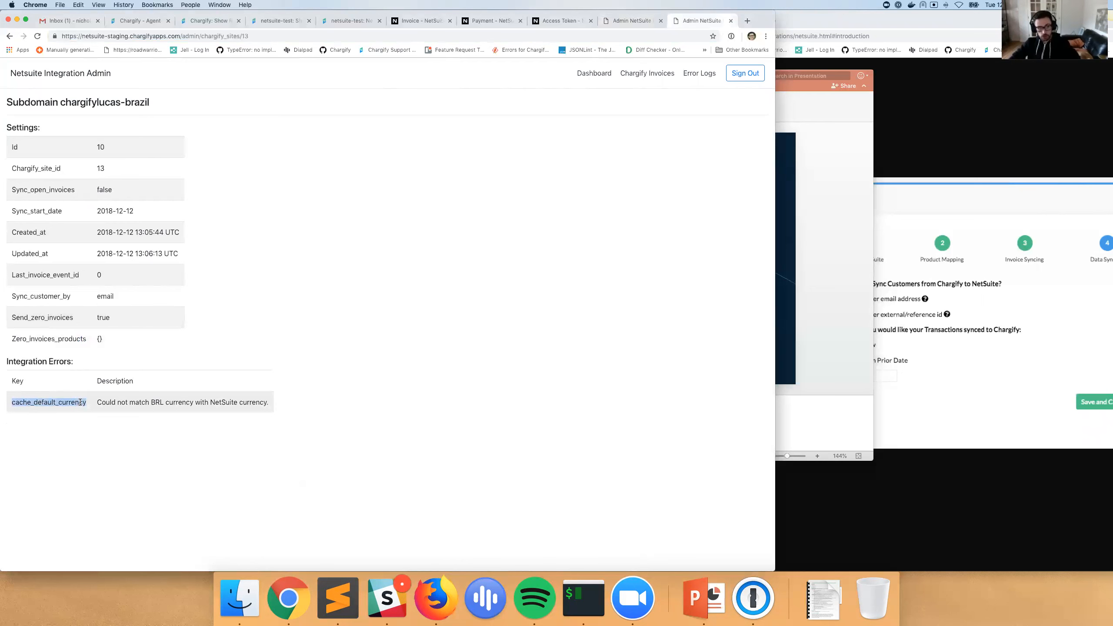
left_click_drag(199, 399, 257, 404)
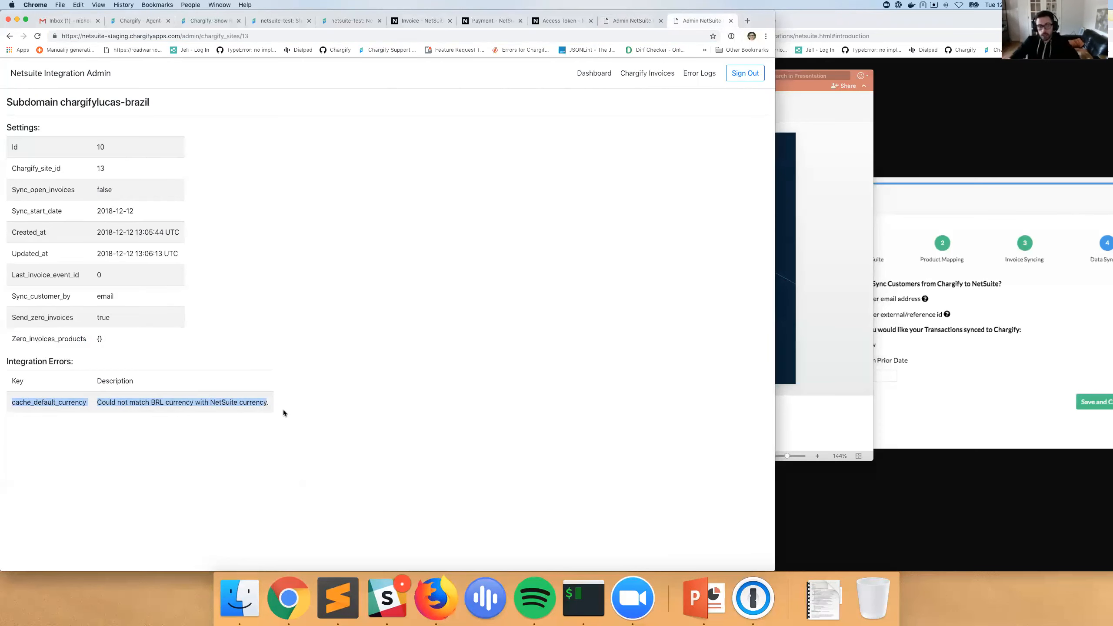
left_click(284, 411)
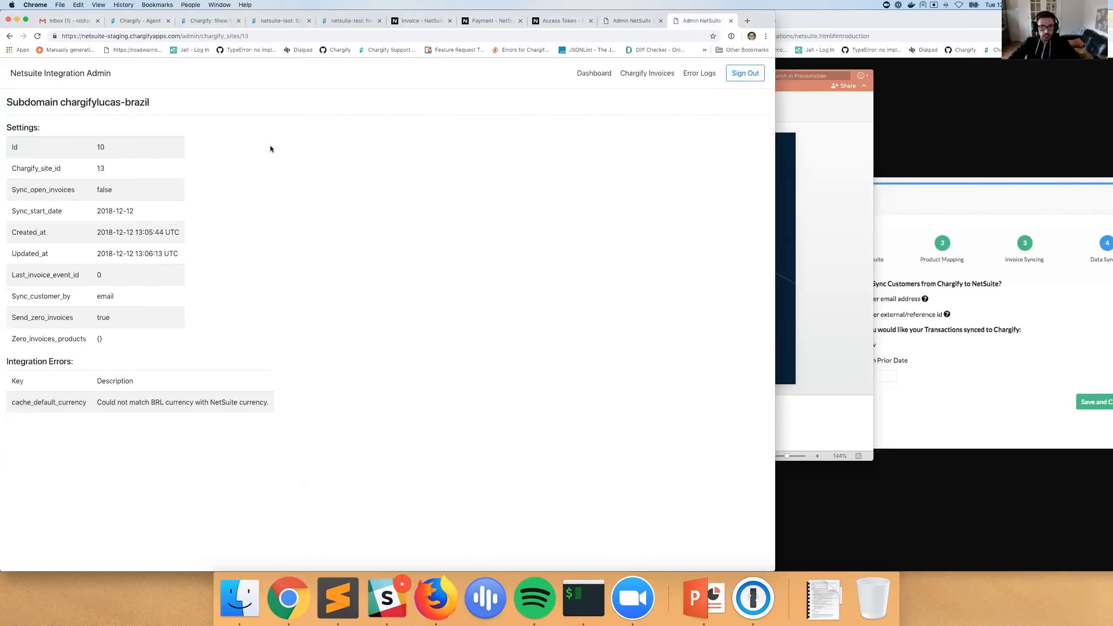
Step: Return to the staging dashboard and the production dashboard, and recheck netsuite-test's settings and integration errors in production
left_click(591, 76)
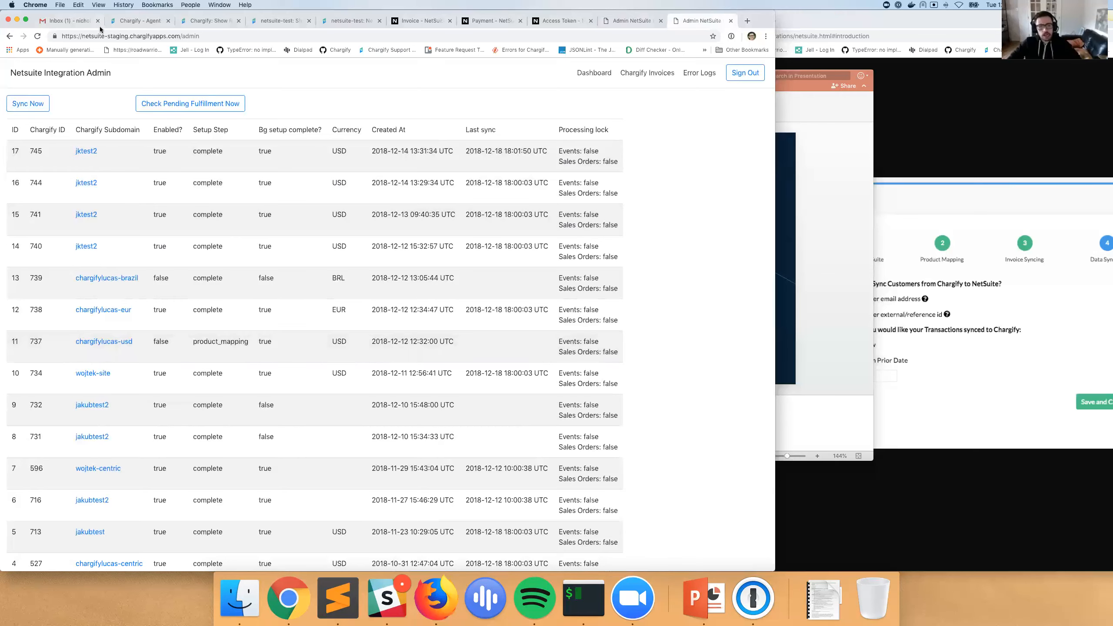
left_click(631, 20)
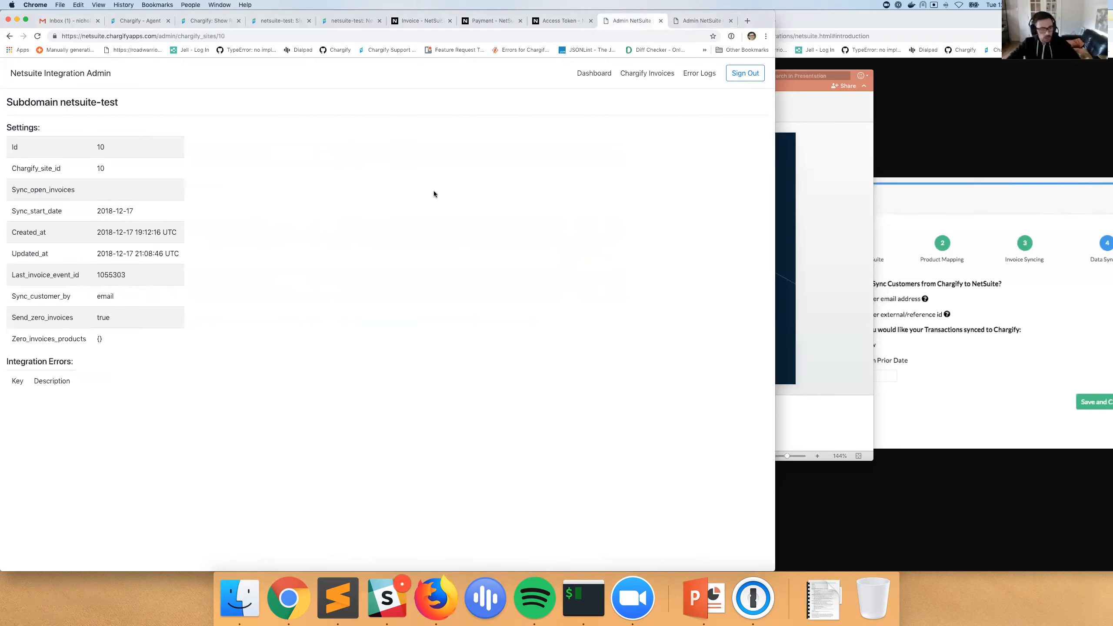
left_click(595, 75)
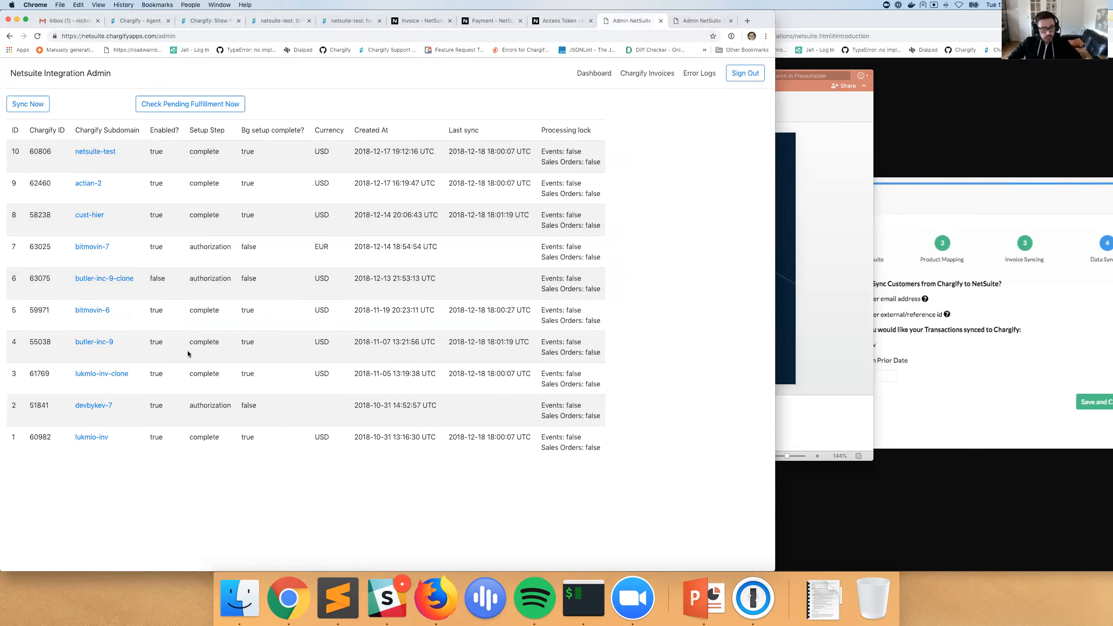
left_click(105, 152)
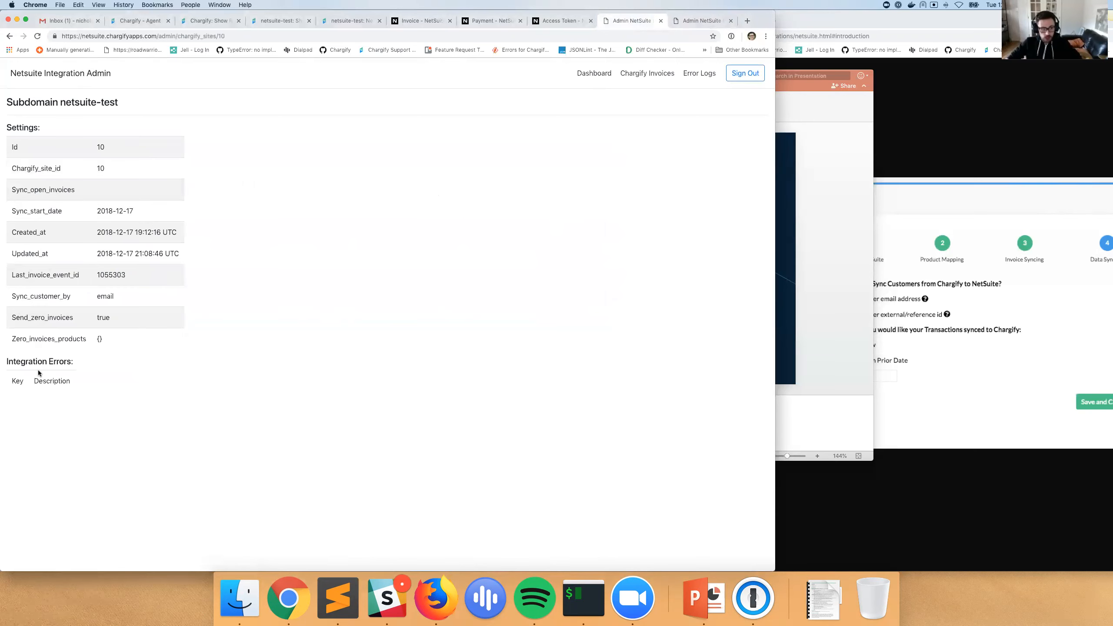
Step: Go back to the production dashboard and open the Chargify invoices list to review each invoice's sync step and status
left_click(592, 74)
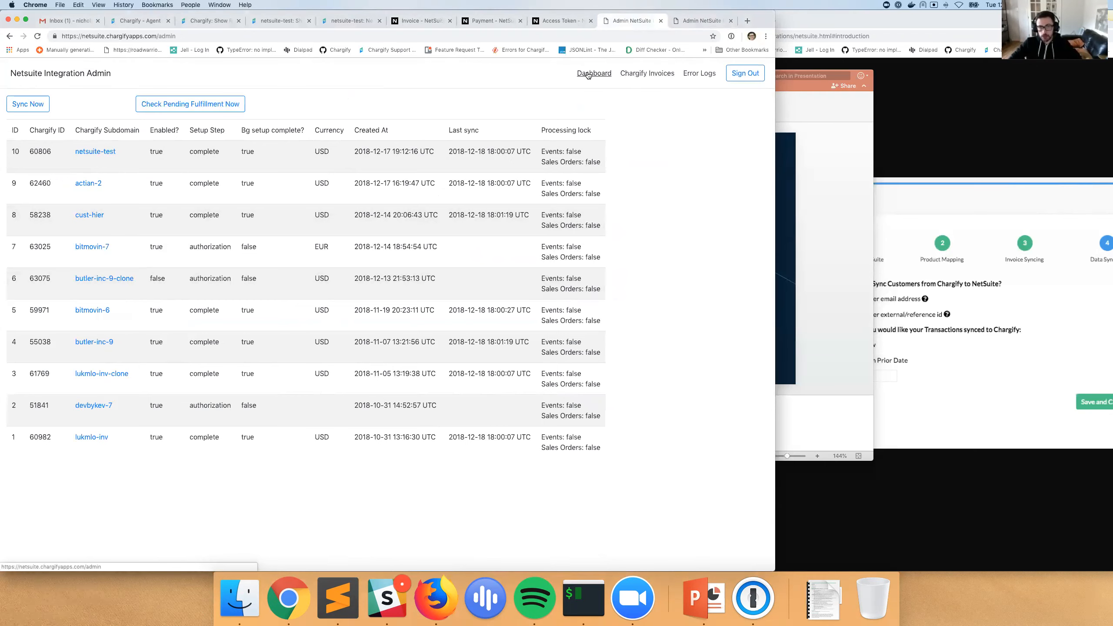
left_click(645, 74)
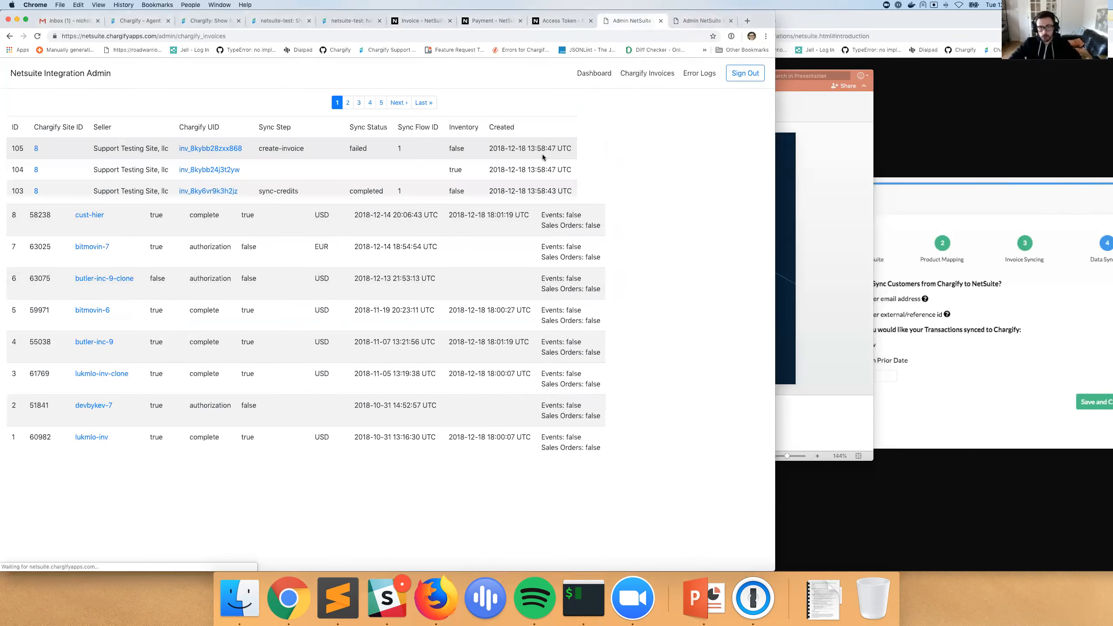
scroll(148, 128, "down", 2)
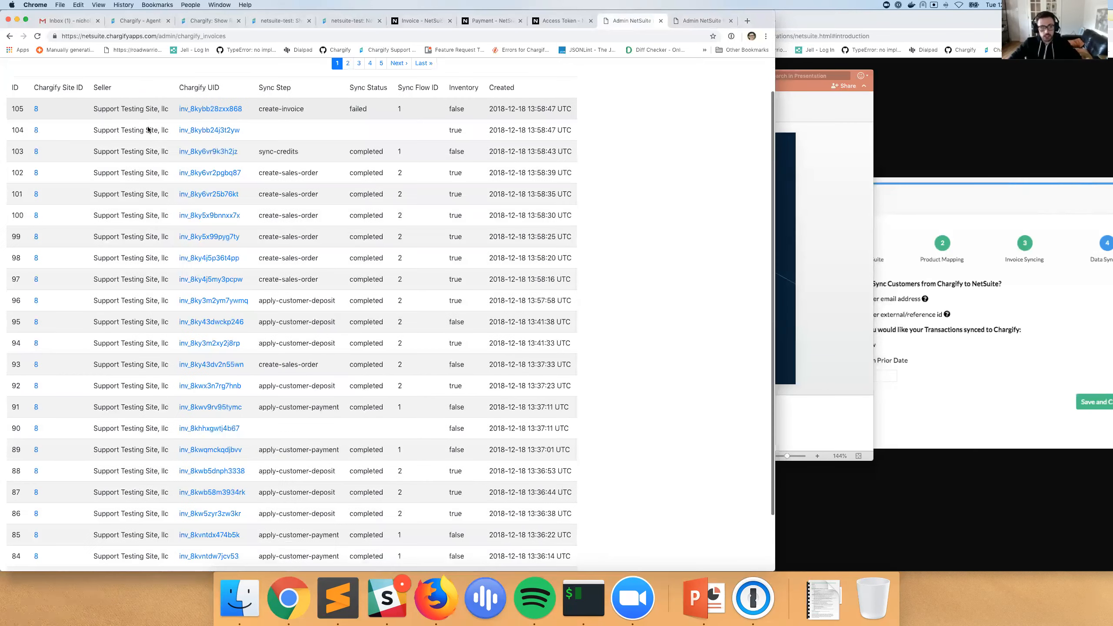
Step: Look up cust-hier's site ID on the dashboard, then filter the Chargify invoices list to site ID 8
scroll(148, 127, "up", 3)
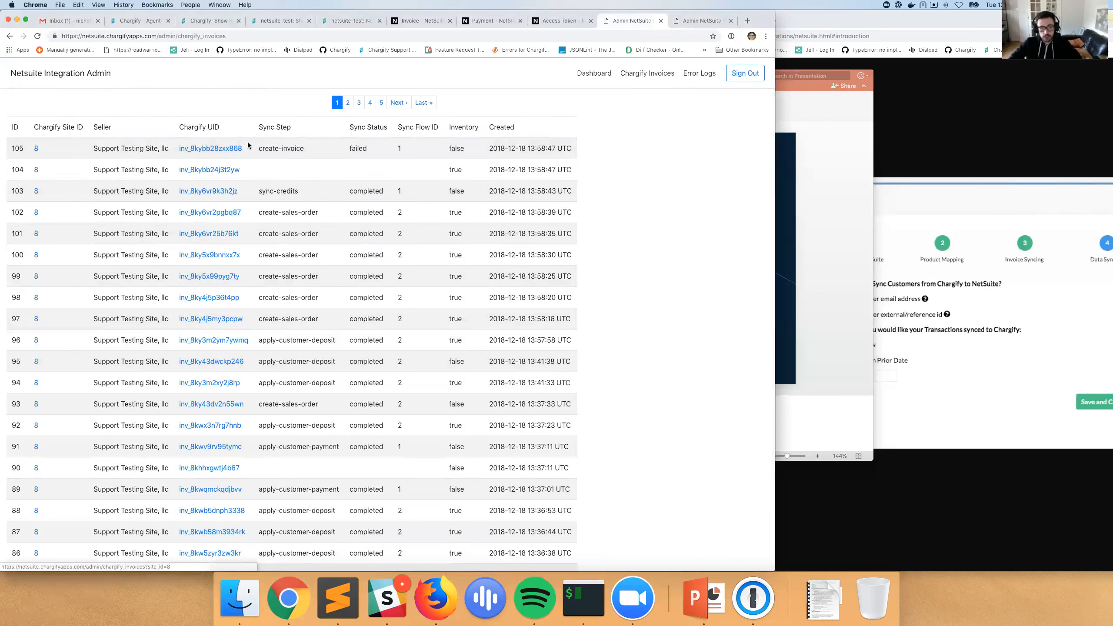
left_click(592, 74)
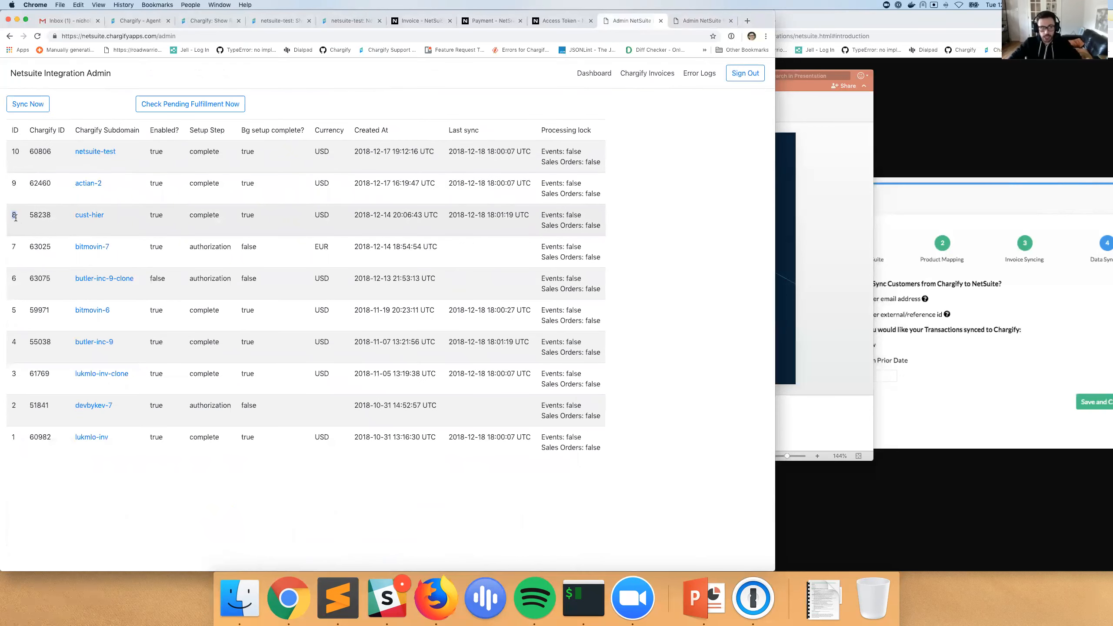
double_click(14, 215)
left_click(635, 75)
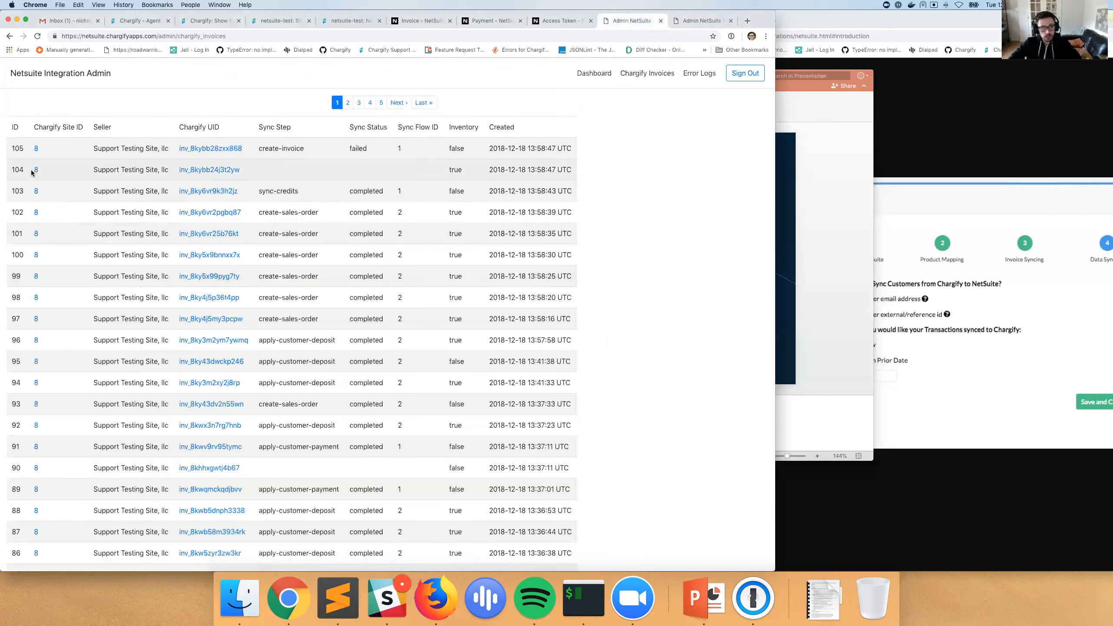
left_click(36, 149)
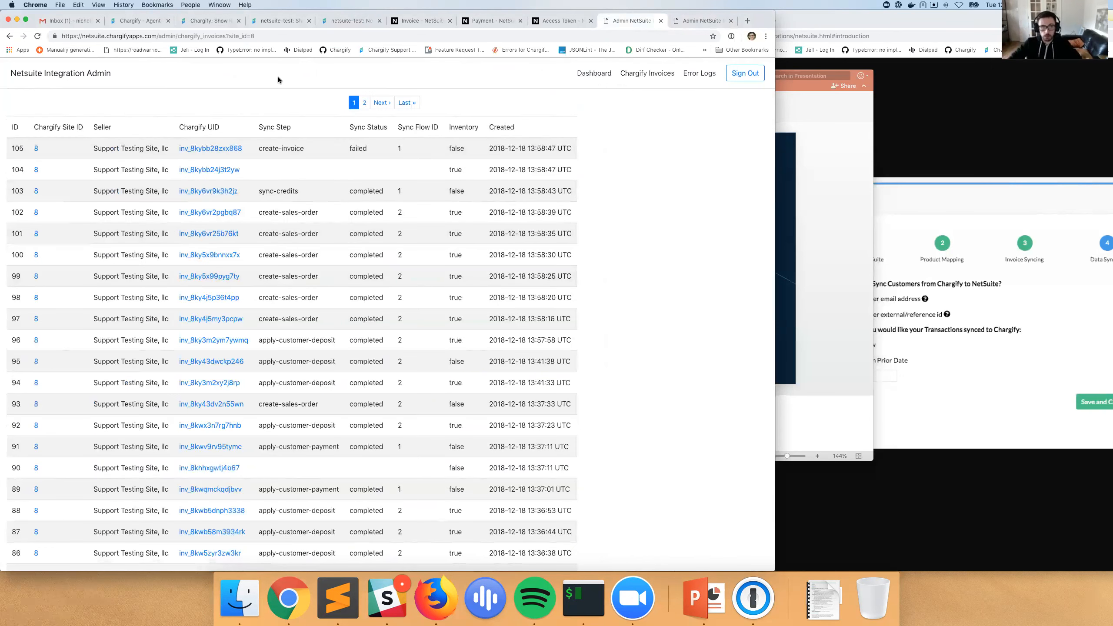
left_click_drag(226, 36, 260, 40)
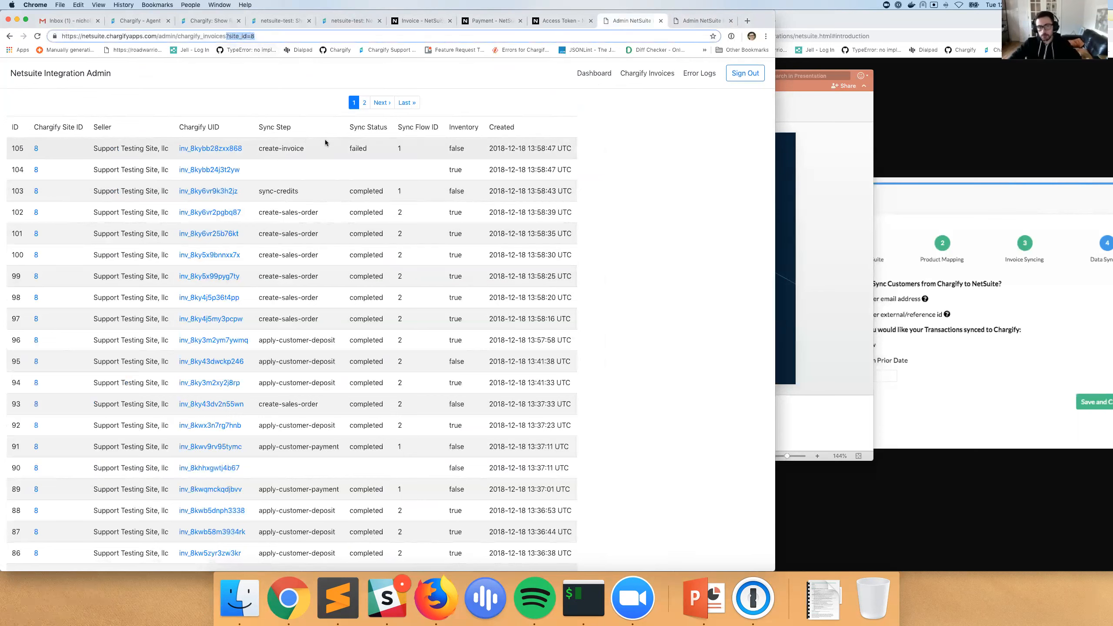
left_click_drag(222, 36, 262, 46)
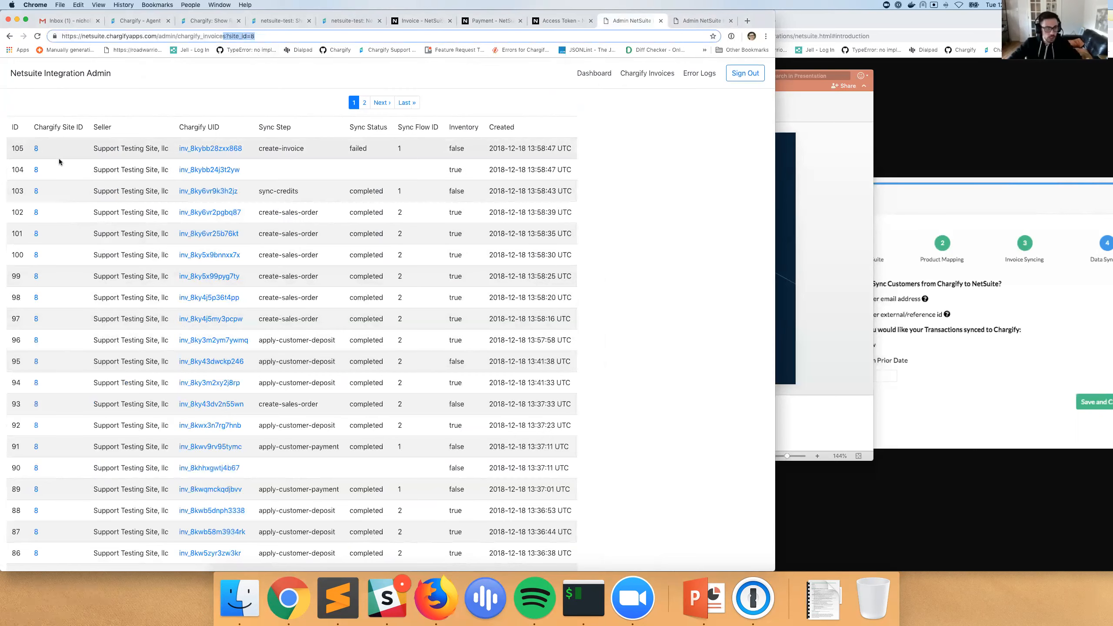
Step: Open the completed create-sales-order invoice in row 102 and copy its Netsuite Sales Order ID
scroll(214, 193, "down", 5)
scroll(339, 271, "up", 5)
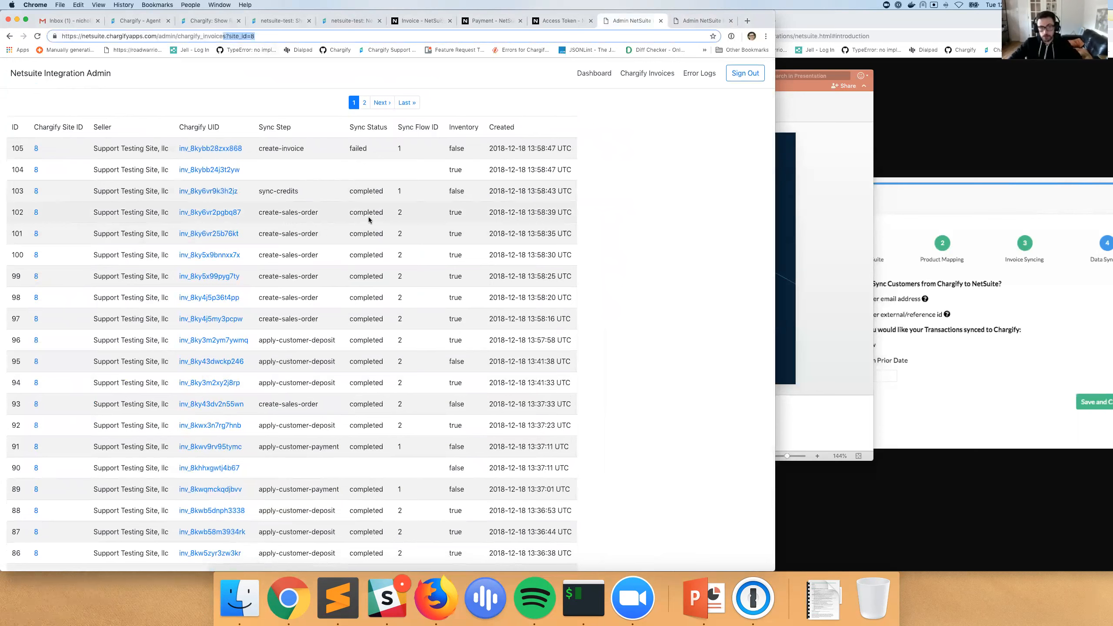
left_click_drag(349, 215, 381, 214)
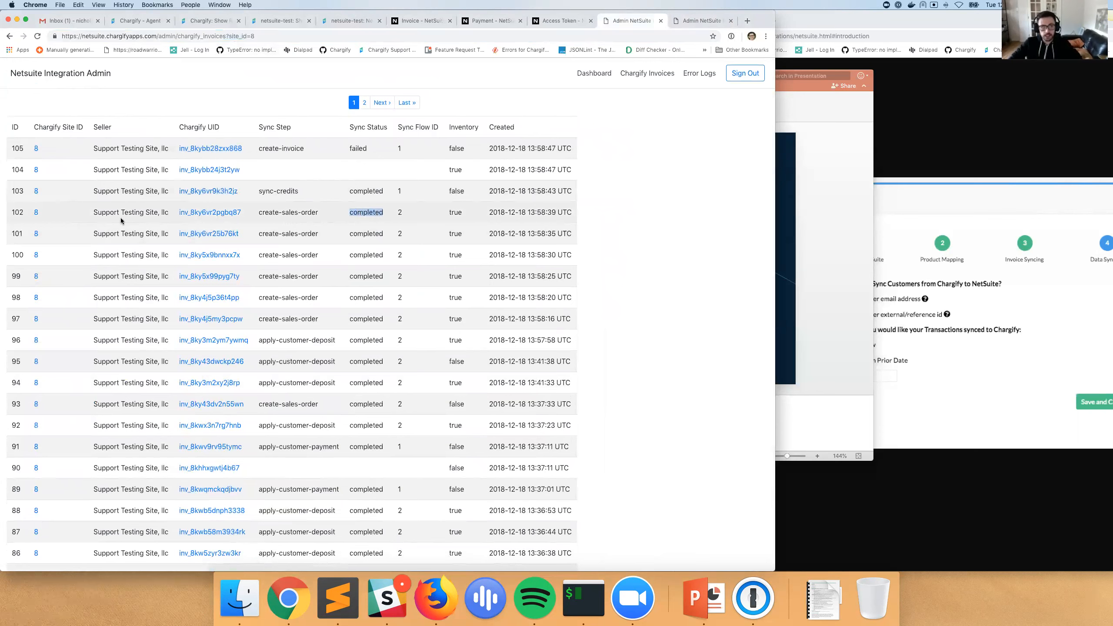
left_click(213, 215)
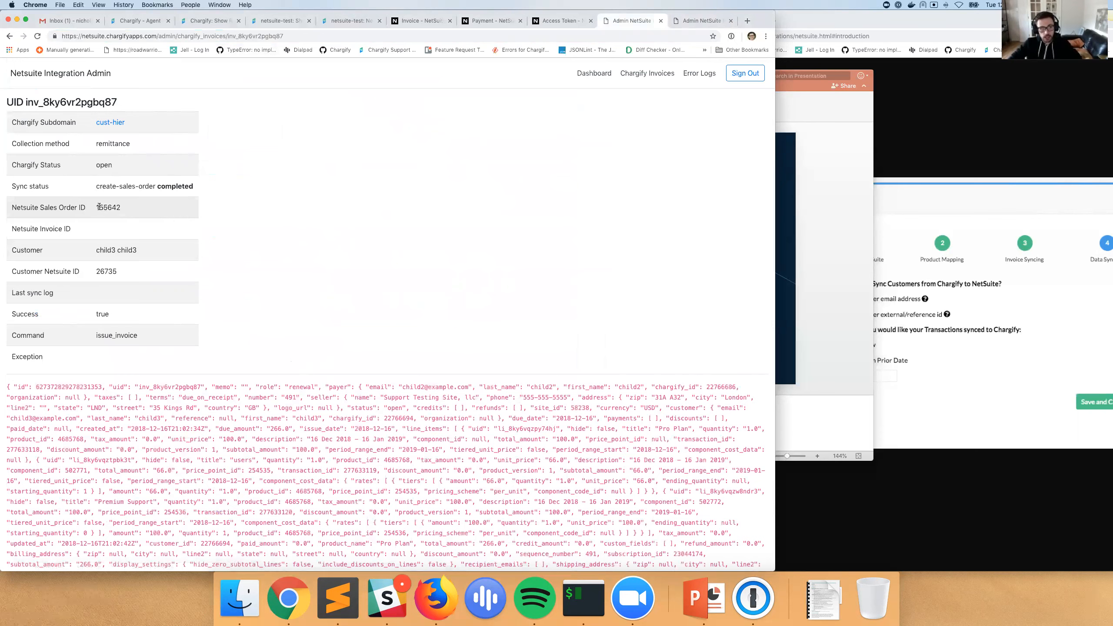
left_click_drag(99, 208, 125, 209)
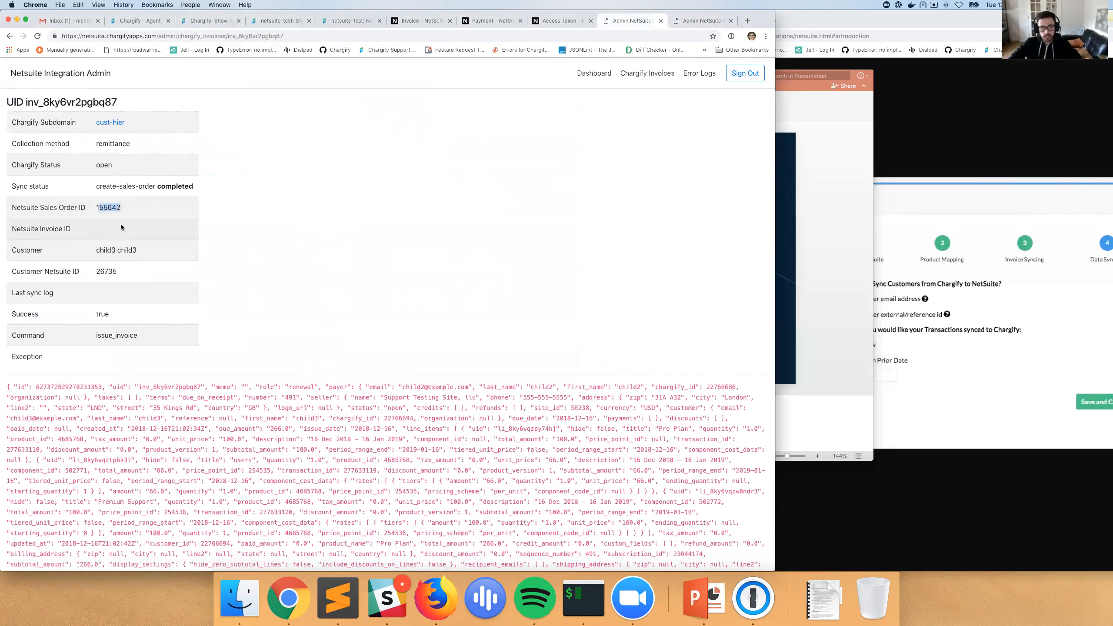
left_click(107, 207)
double_click(108, 206)
key("super+c")
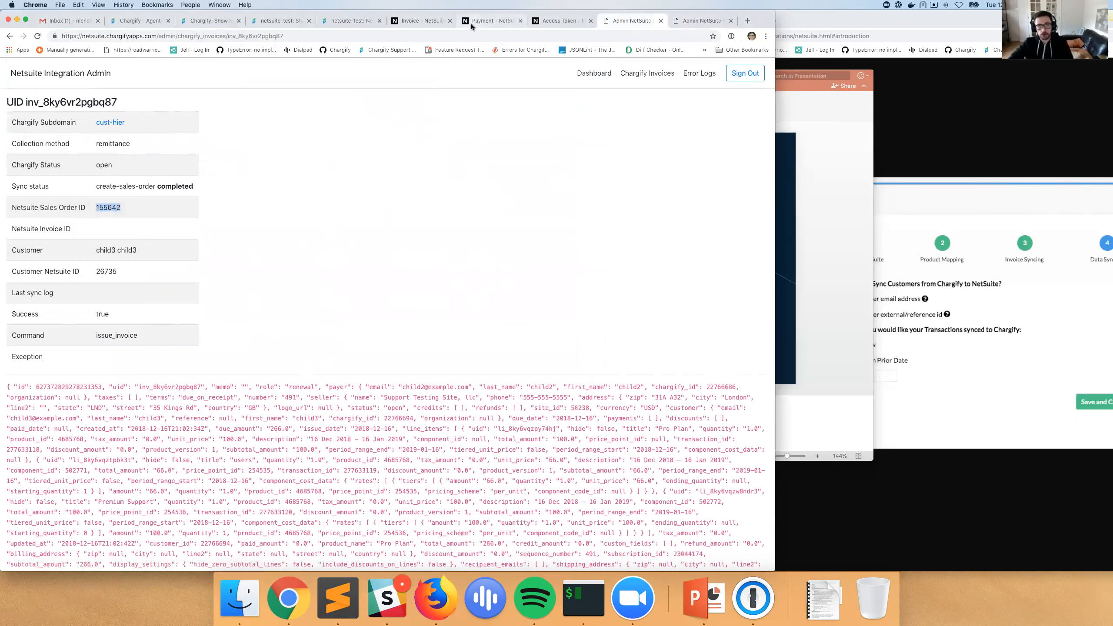
Step: Switch to NetSuite, search for "page: sales orders" and open the Sales Orders list
left_click(416, 22)
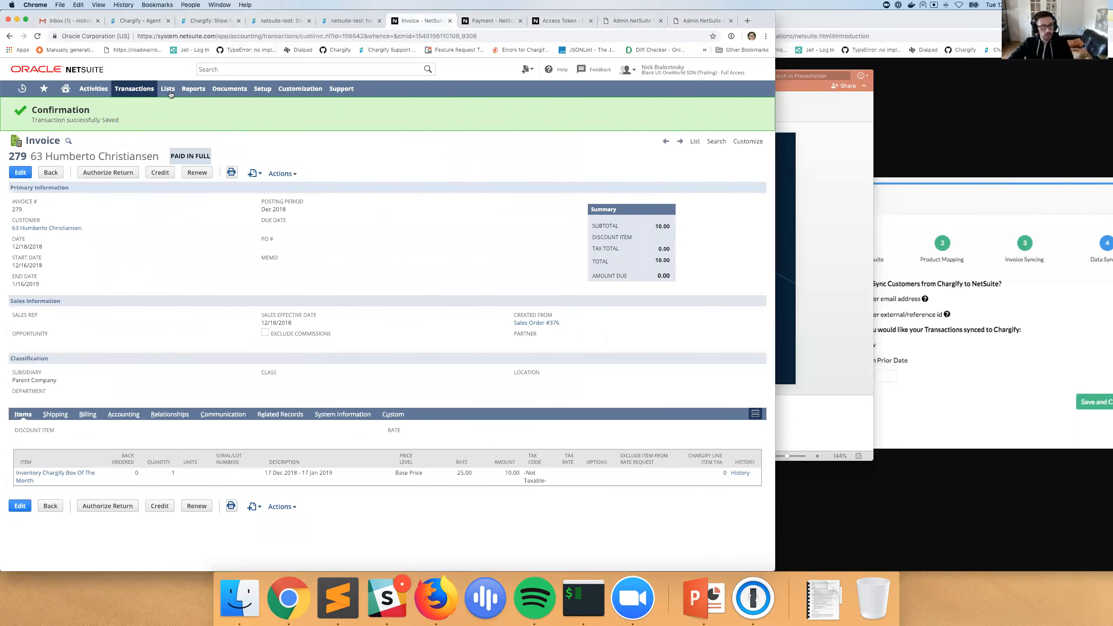
left_click(228, 68)
type("p")
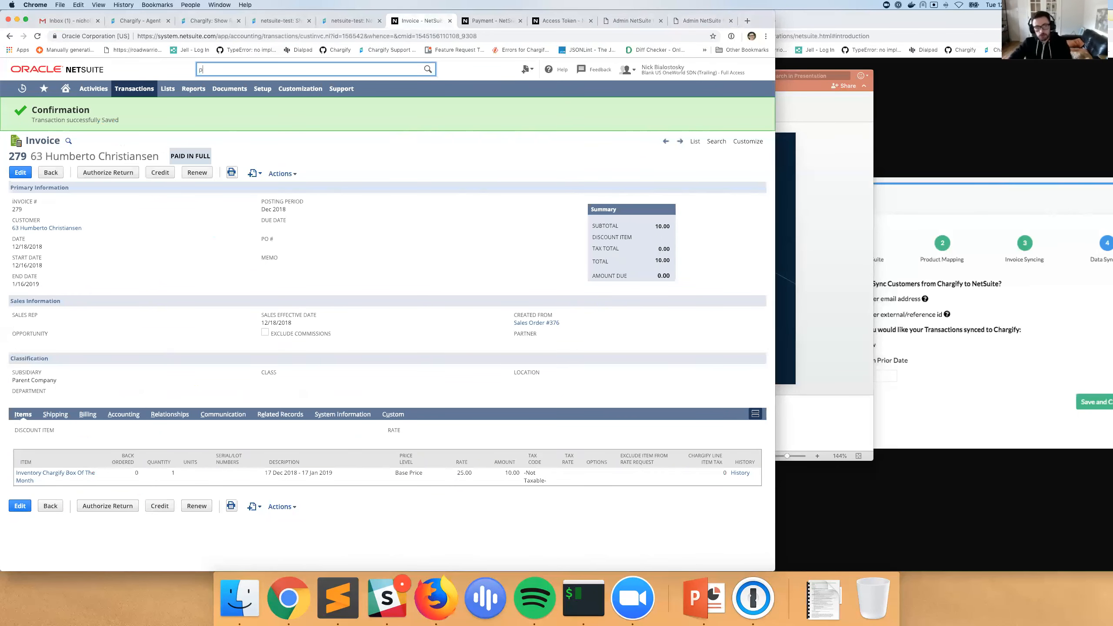
type("age: sal")
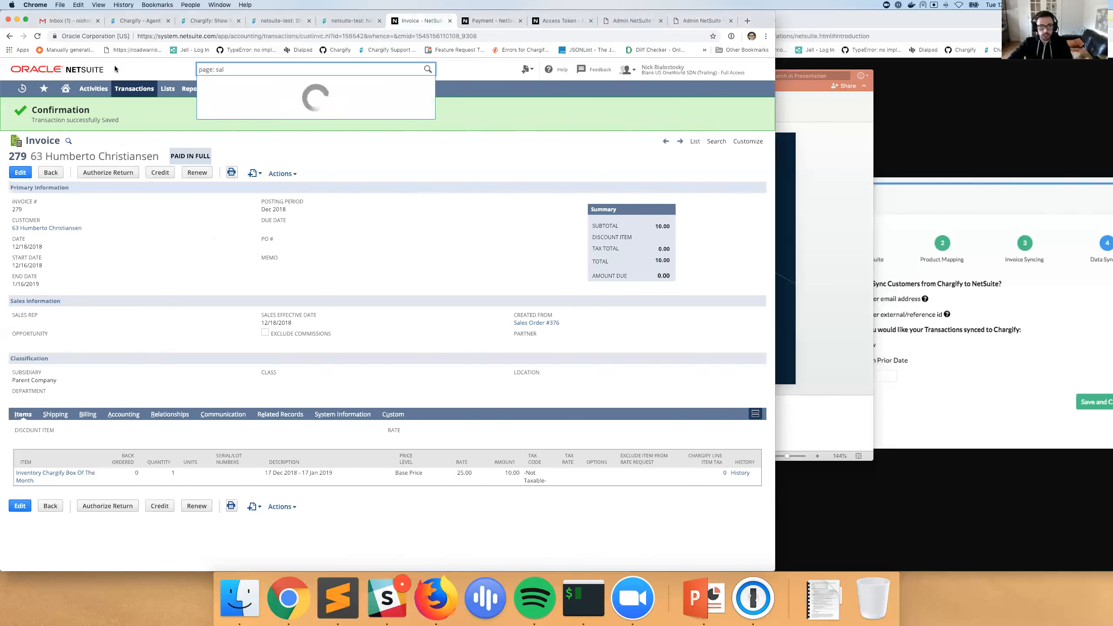
mouse_move(168, 91)
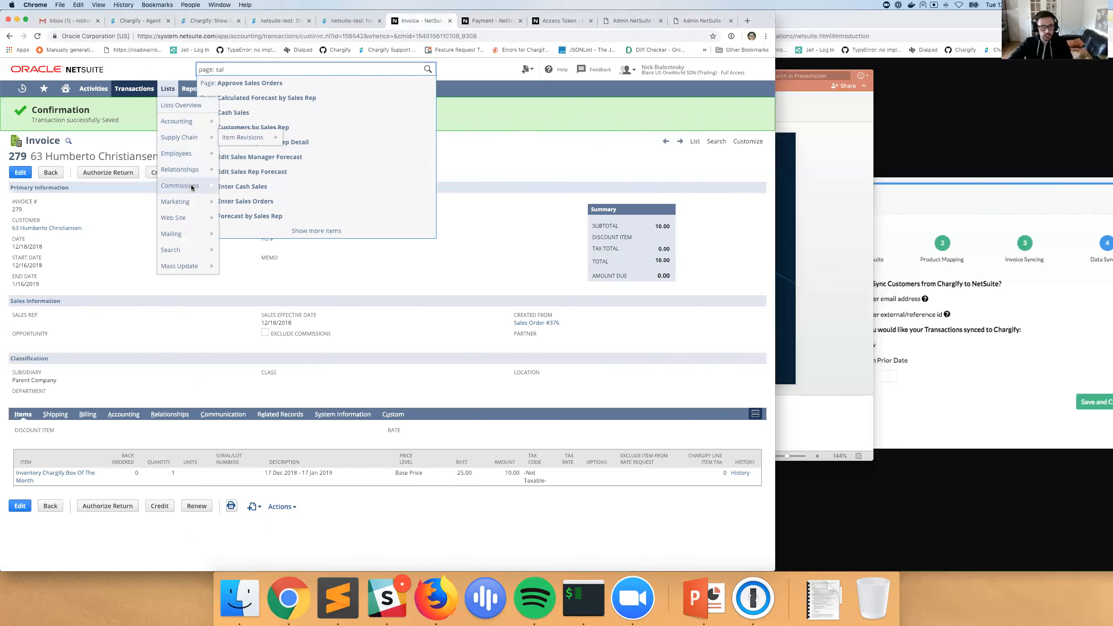
mouse_move(134, 89)
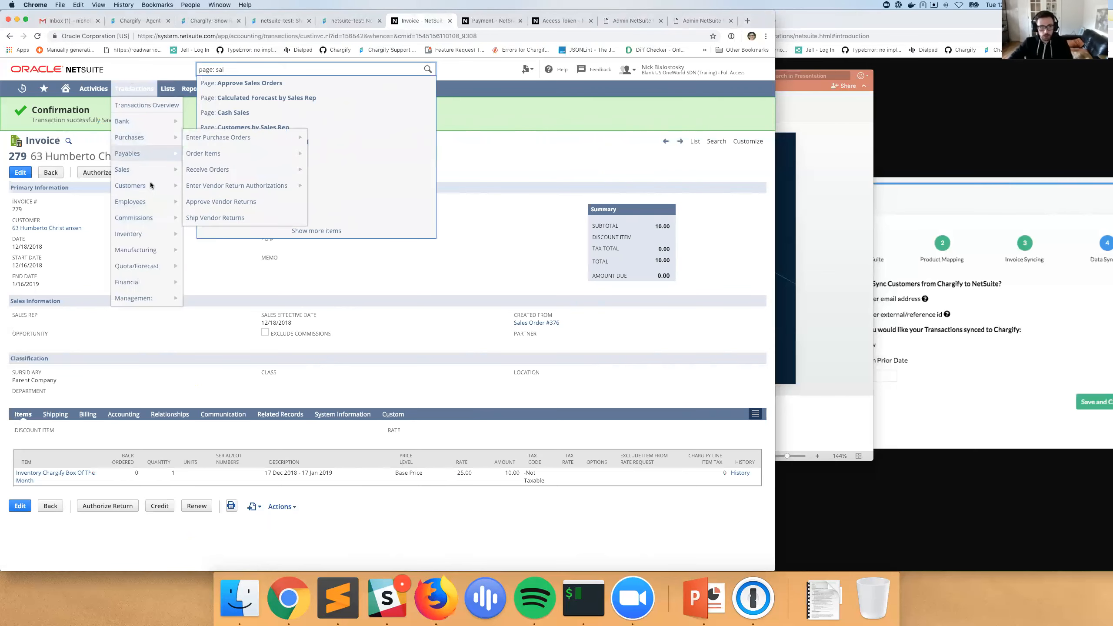
mouse_move(144, 169)
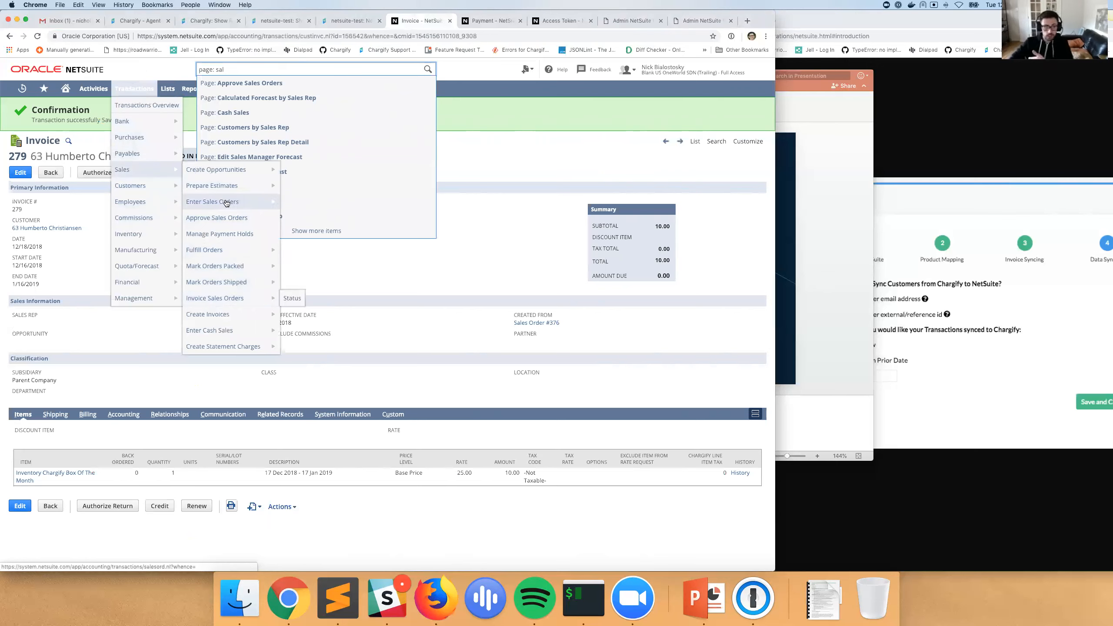
double_click(246, 72)
left_click(244, 69)
type("es")
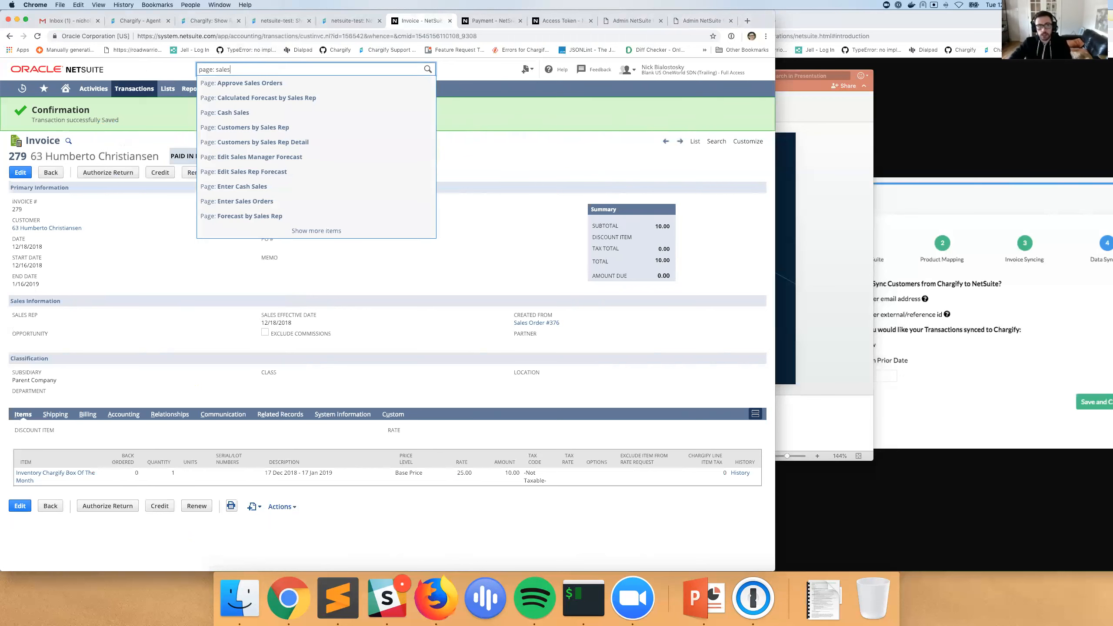
type(" orders")
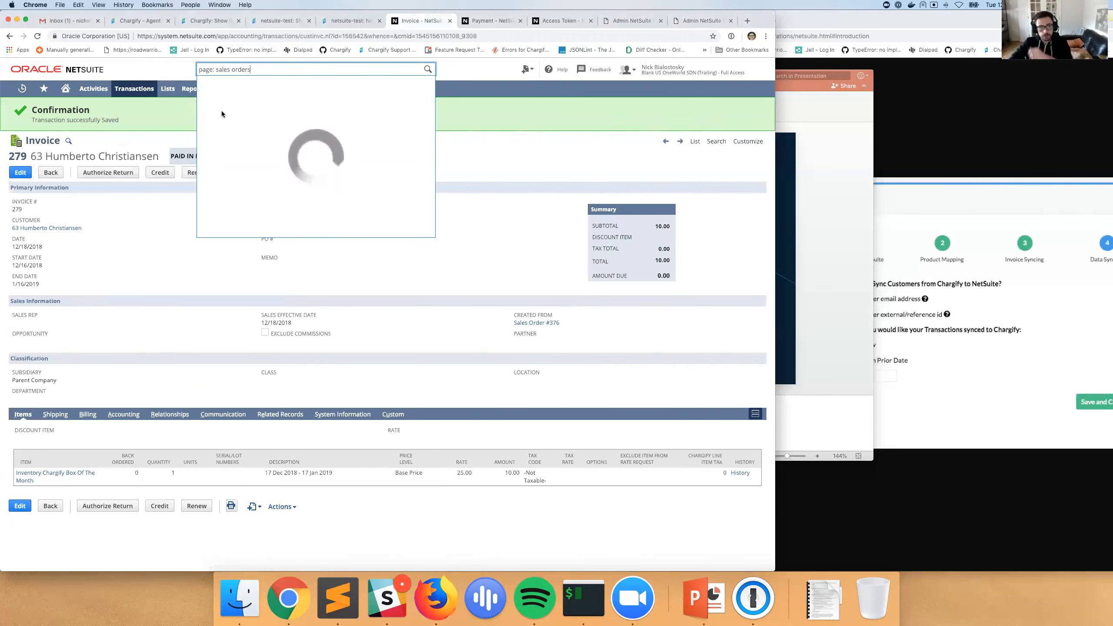
left_click(276, 172)
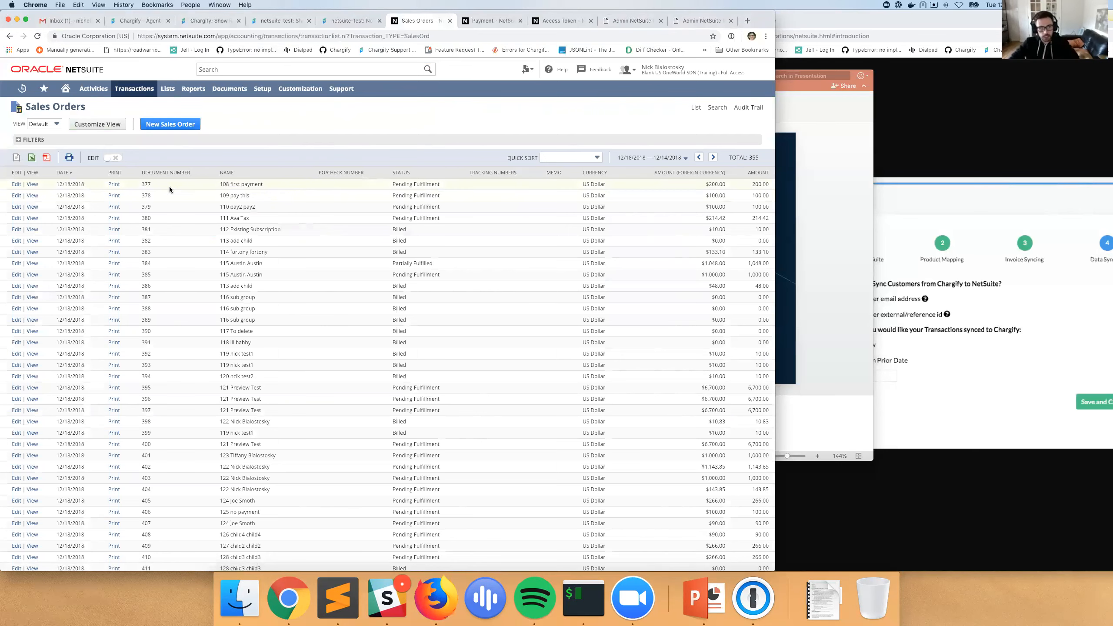
Step: View the first listed sales order and replace the ID in its URL with the copied Sales Order ID to load the matching order
left_click(31, 186)
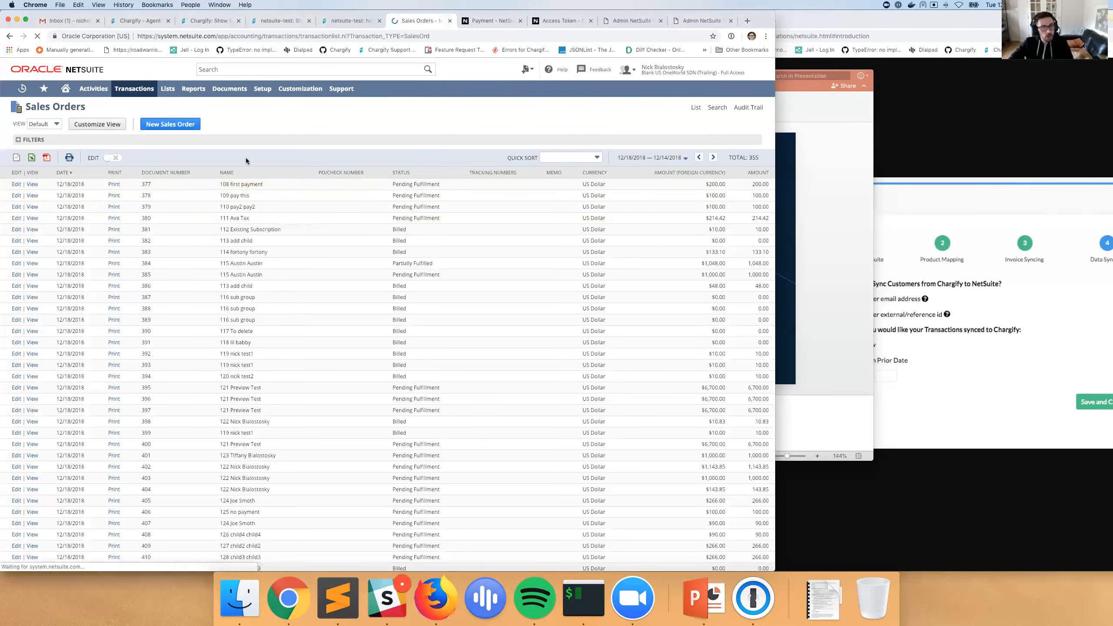
double_click(353, 36)
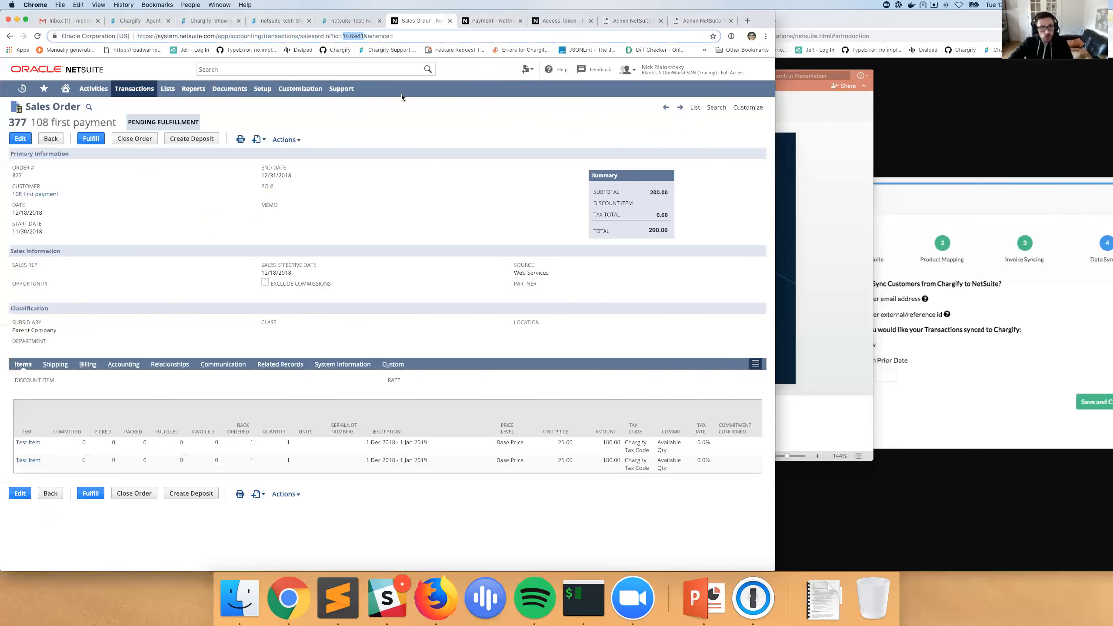
key("super+v")
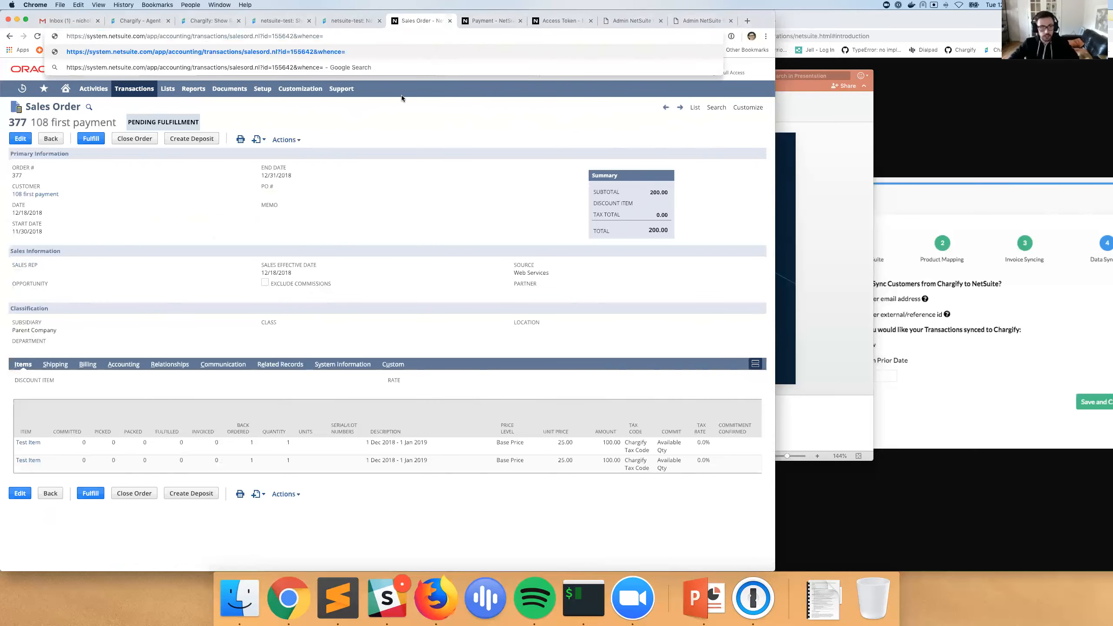
key("Return")
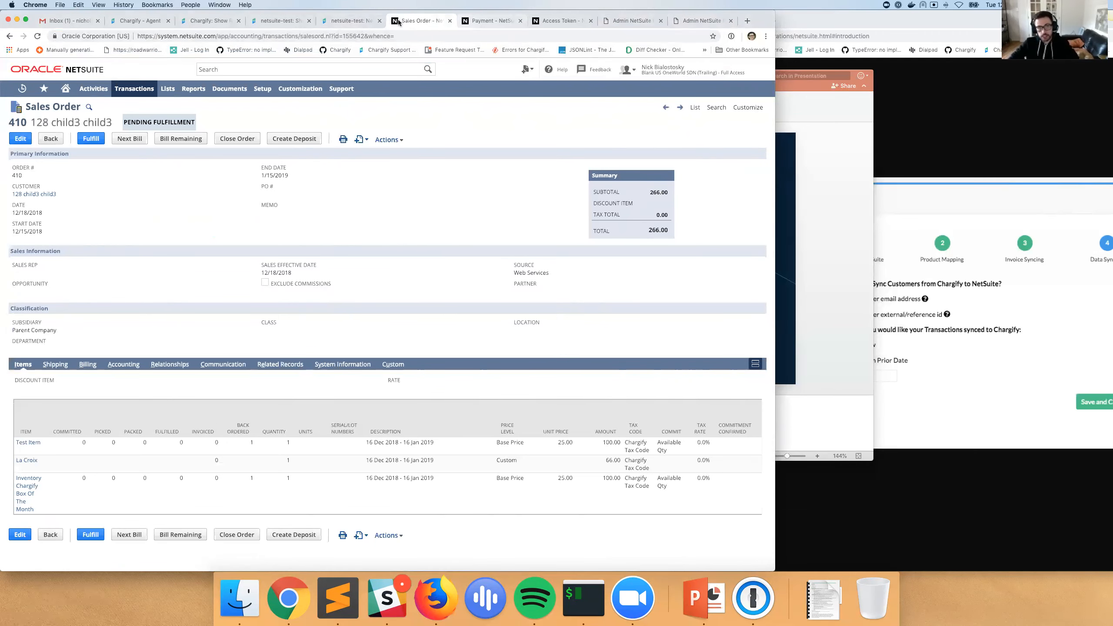
Step: Return to the Netsuite Integration Admin, reopen invoice 102 from the site 8 list and copy its Netsuite Sales Order ID again
left_click(356, 21)
left_click(633, 21)
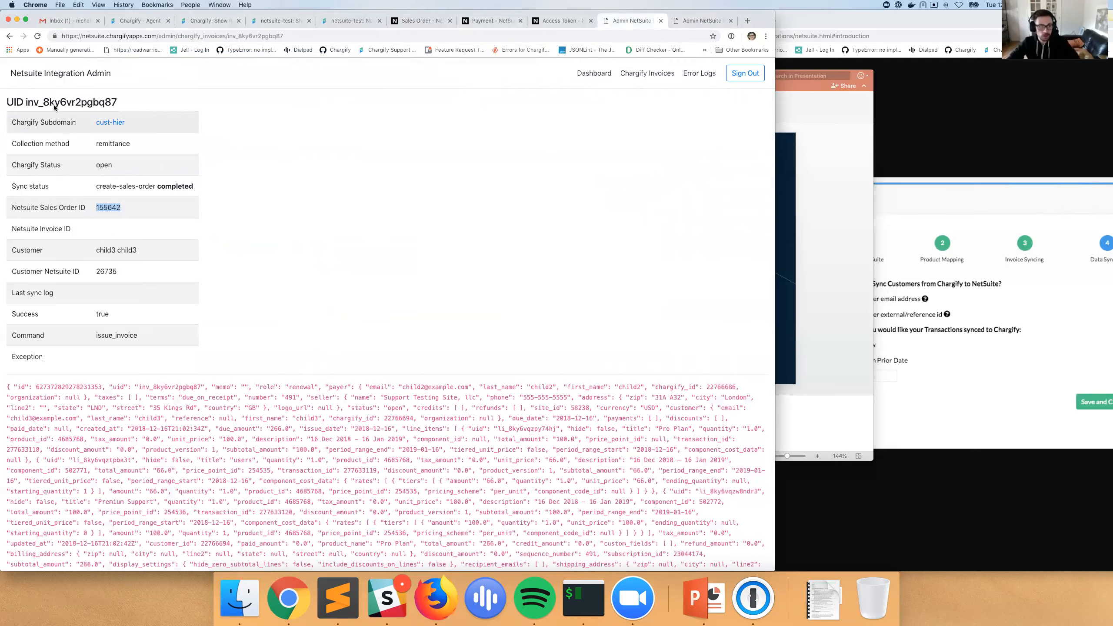
left_click(412, 199)
key("super+Left")
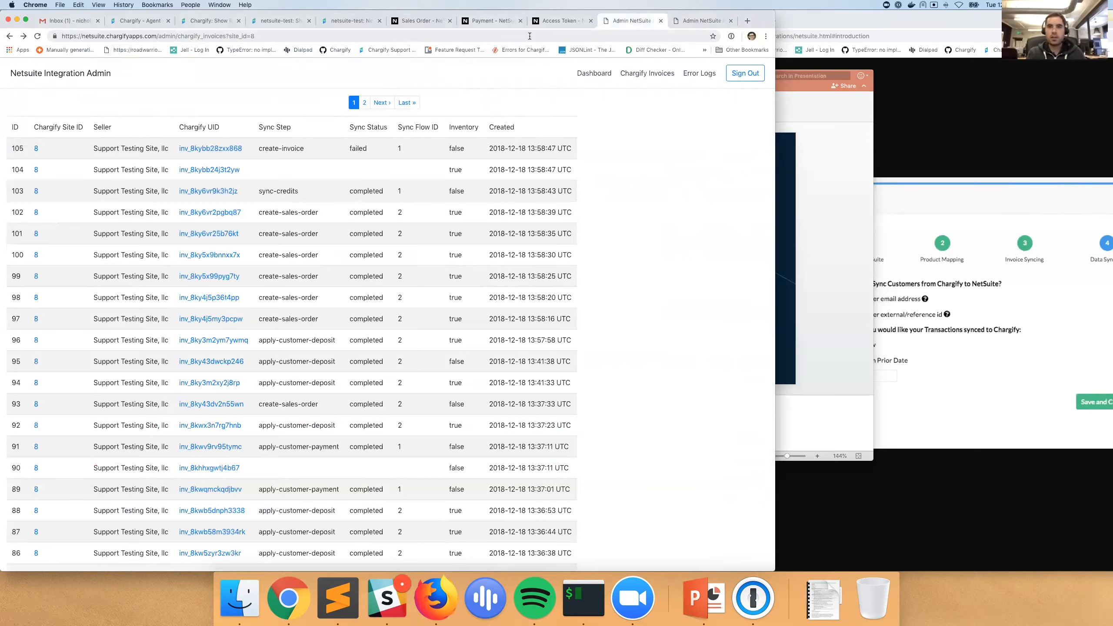
left_click(214, 214)
double_click(108, 207)
key("ctrl+c")
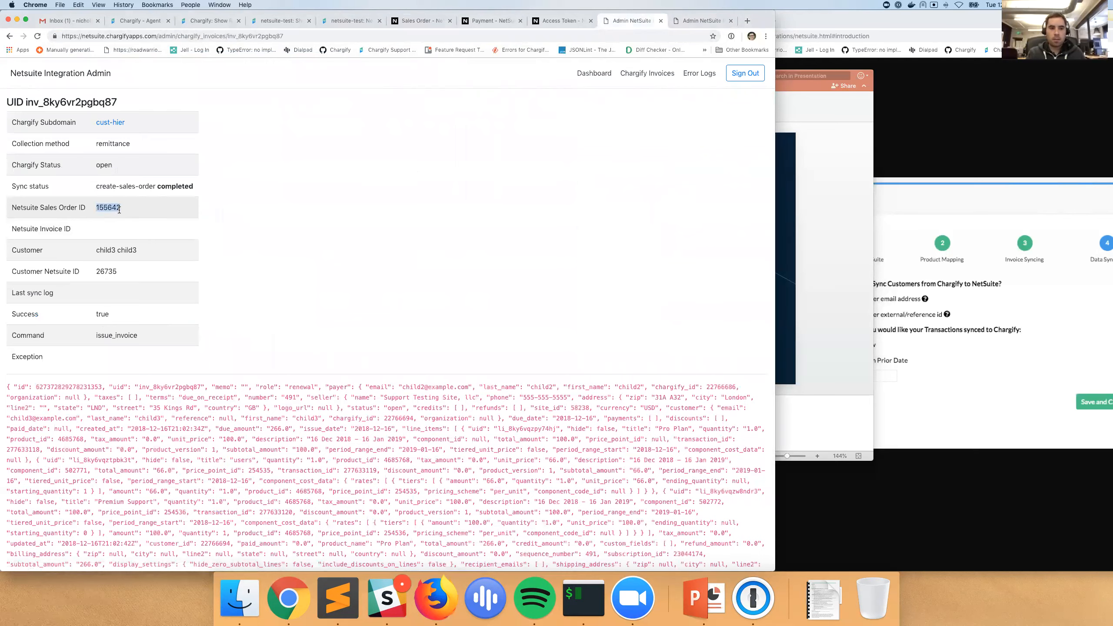
Step: Try NetSuite's global search for the copied Sales Order ID, first alone and then prefixed with "sales order:"
left_click(420, 20)
left_click(219, 69)
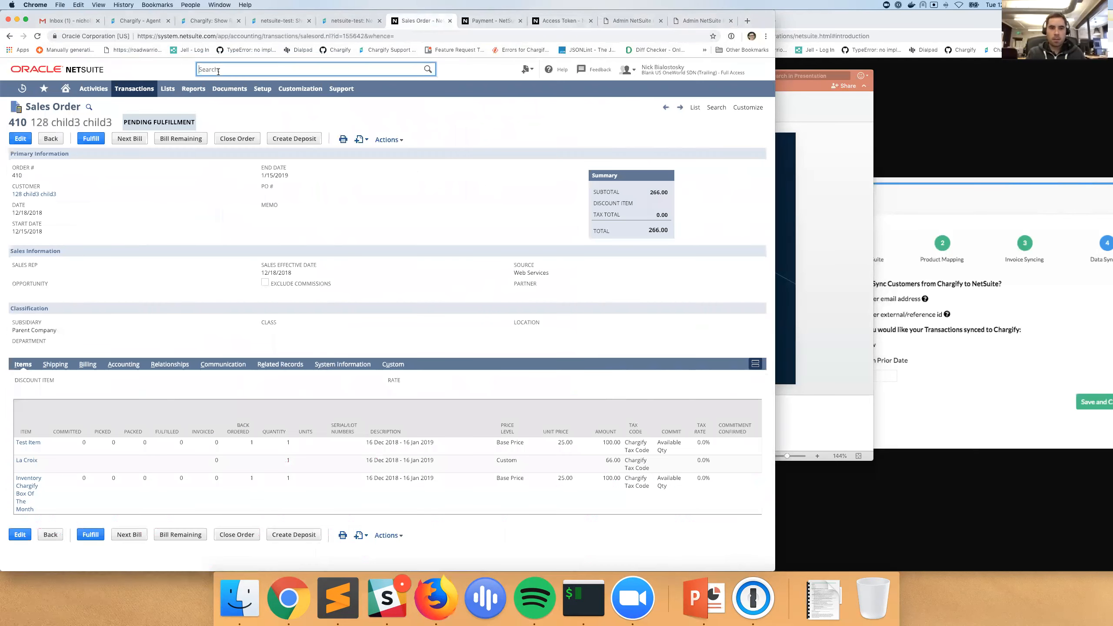
key("ctrl+v")
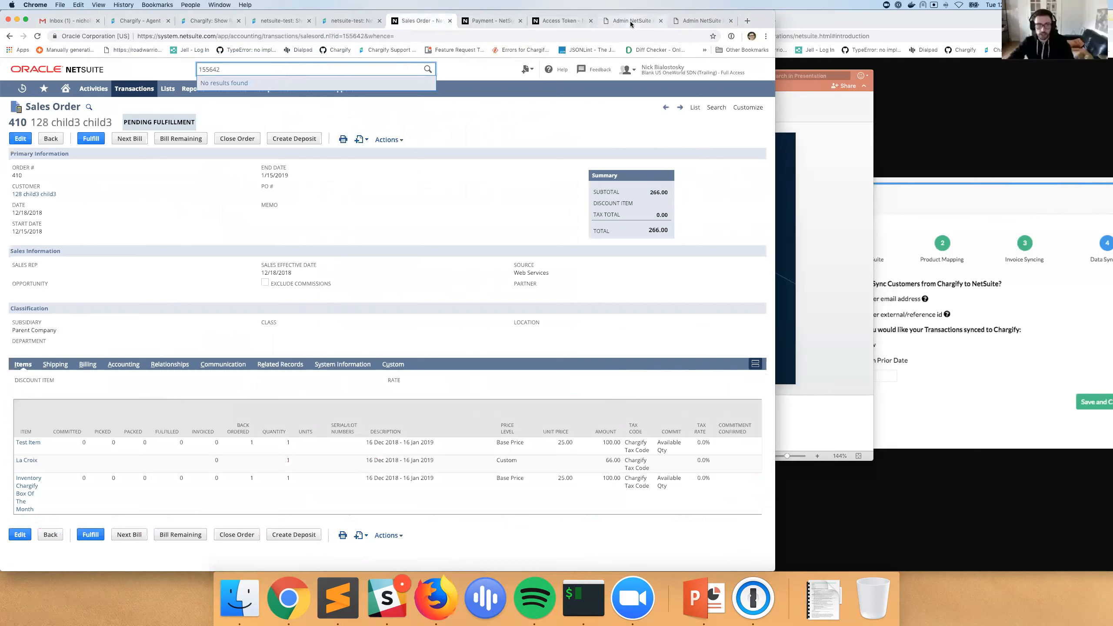
left_click(197, 70)
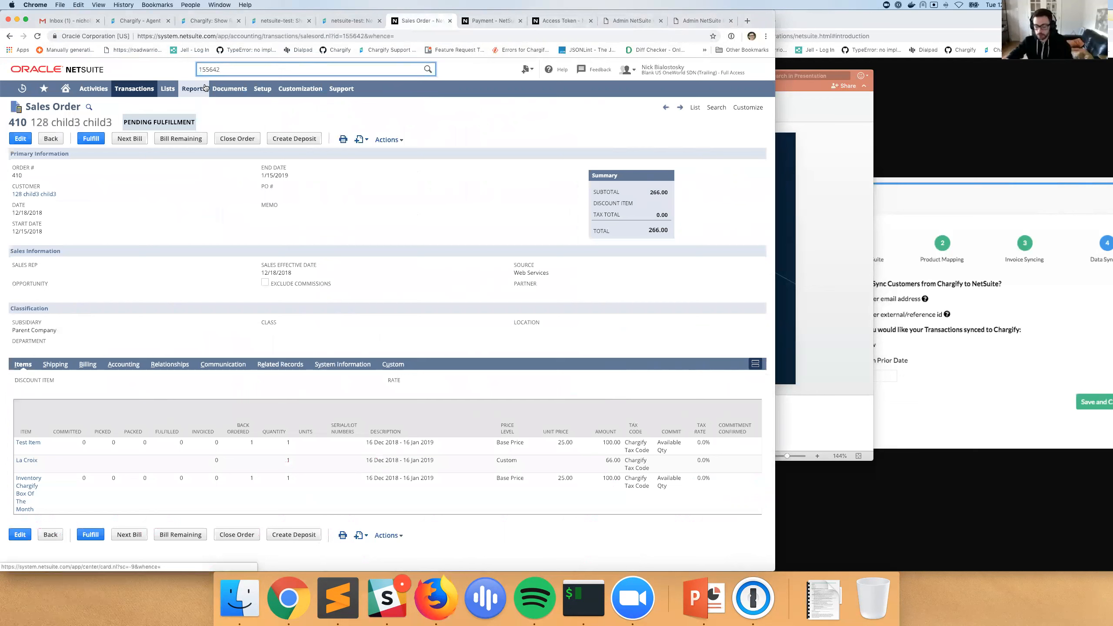
type("sales order:")
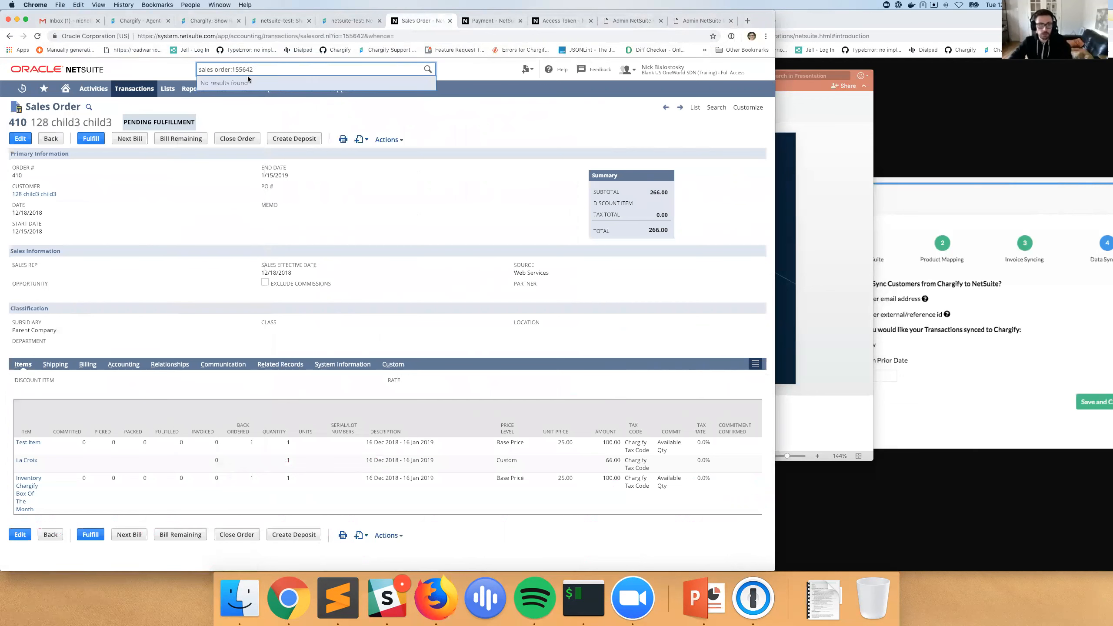
Step: In the Netsuite Integration Admin, open failed invoice 105 from the full invoices list, read its exception and return to the list
left_click(635, 22)
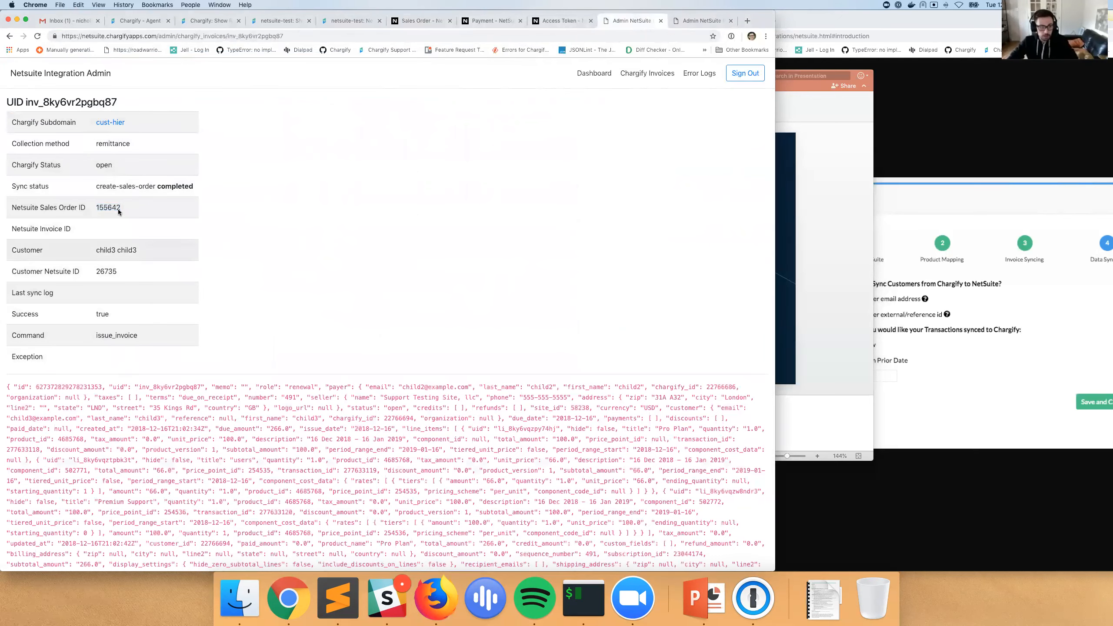
left_click(633, 74)
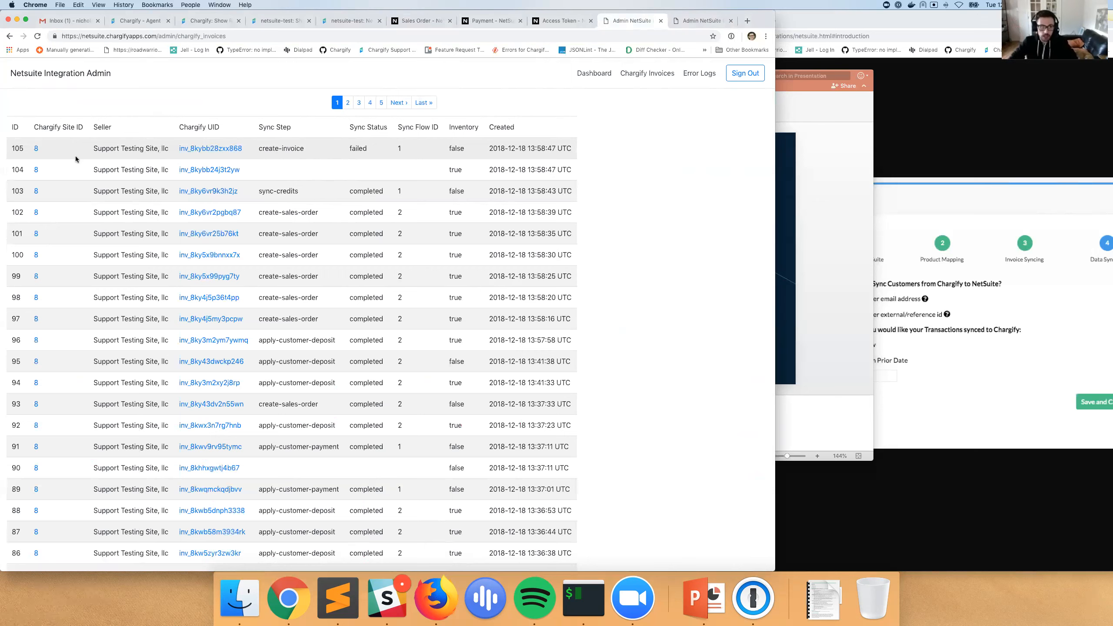
left_click(194, 152)
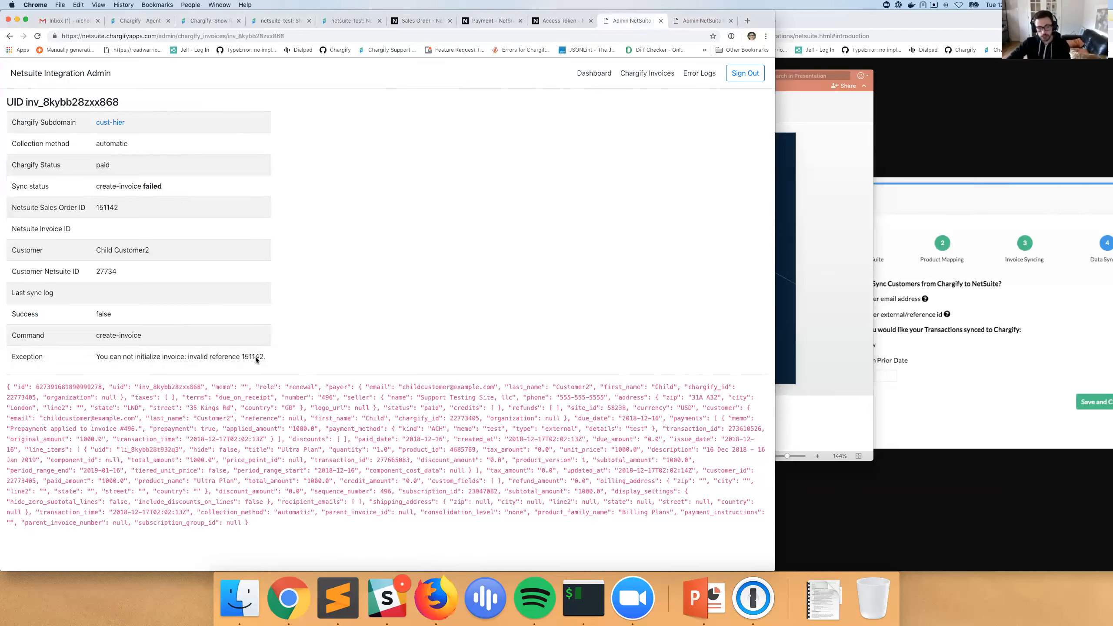
left_click(658, 77)
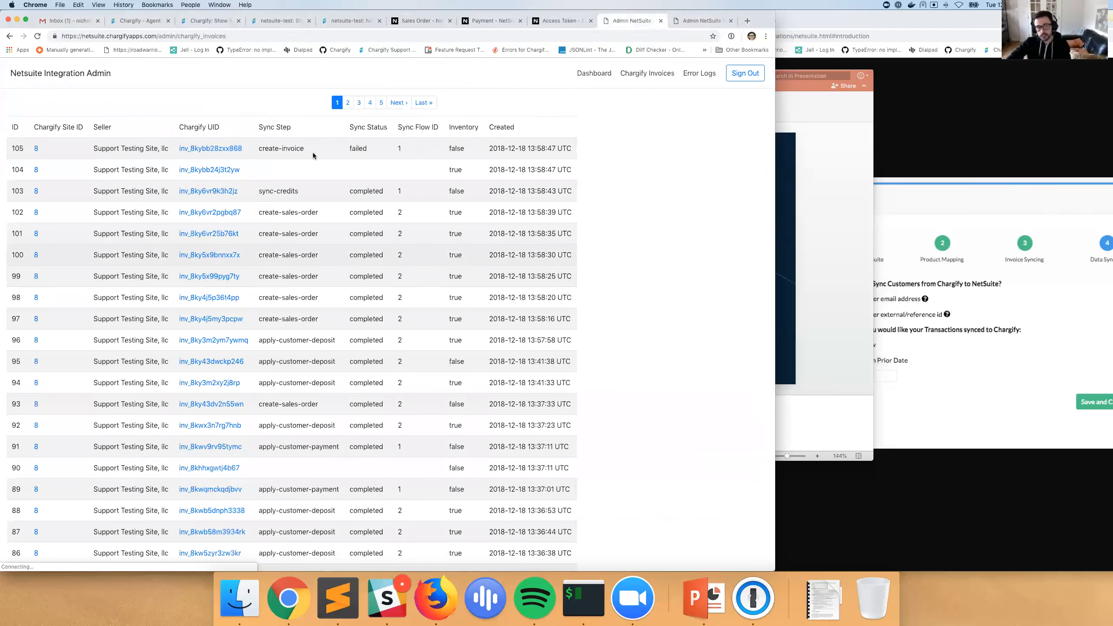
Step: Open the error logs and filter them to site 8, narrowing them further to the invoice in the newest create-invoice entry
left_click(688, 75)
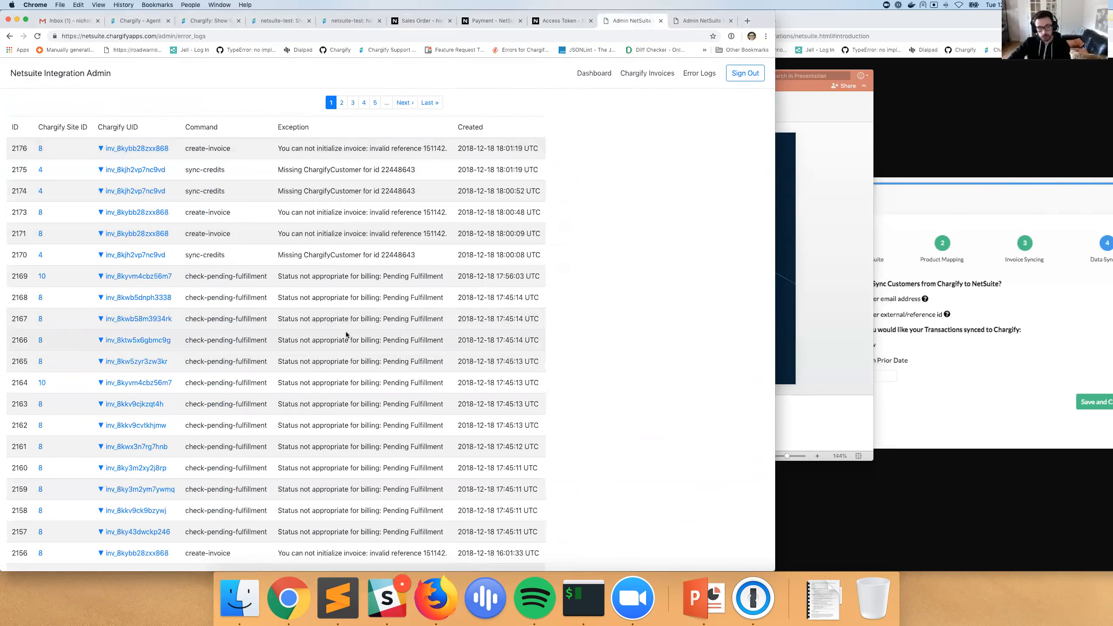
scroll(346, 331, "down", 5)
scroll(307, 276, "up", 5)
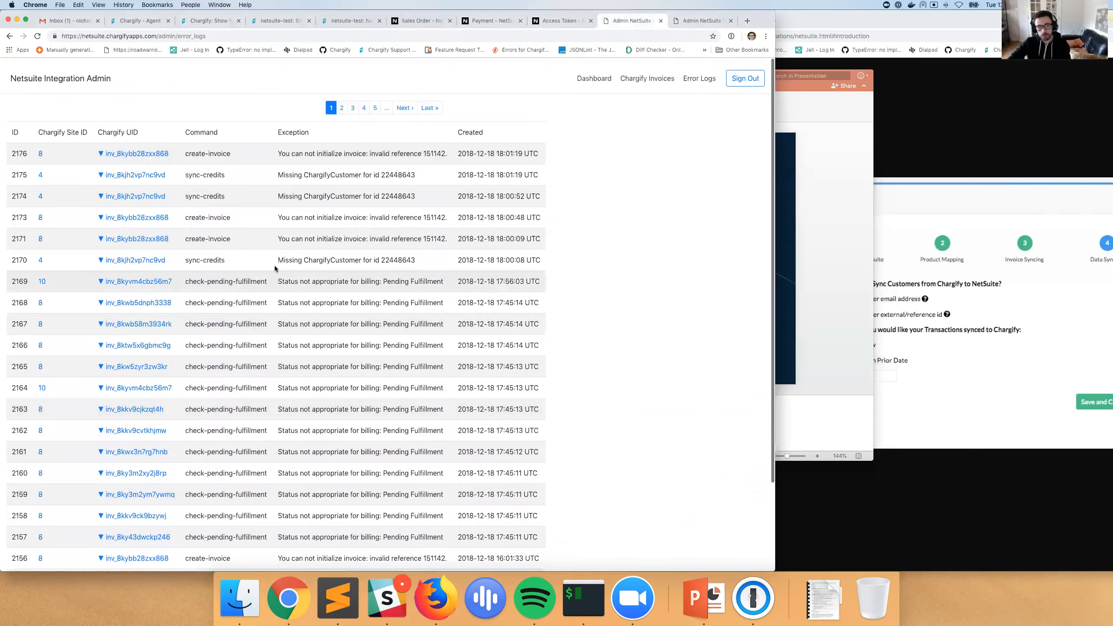
left_click(40, 149)
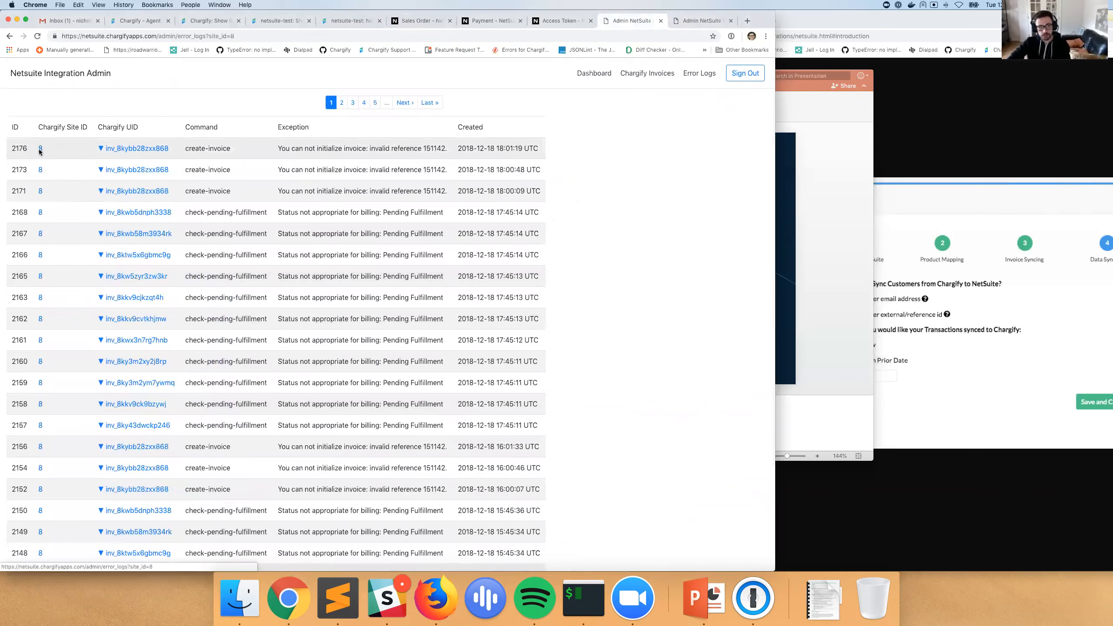
left_click(100, 149)
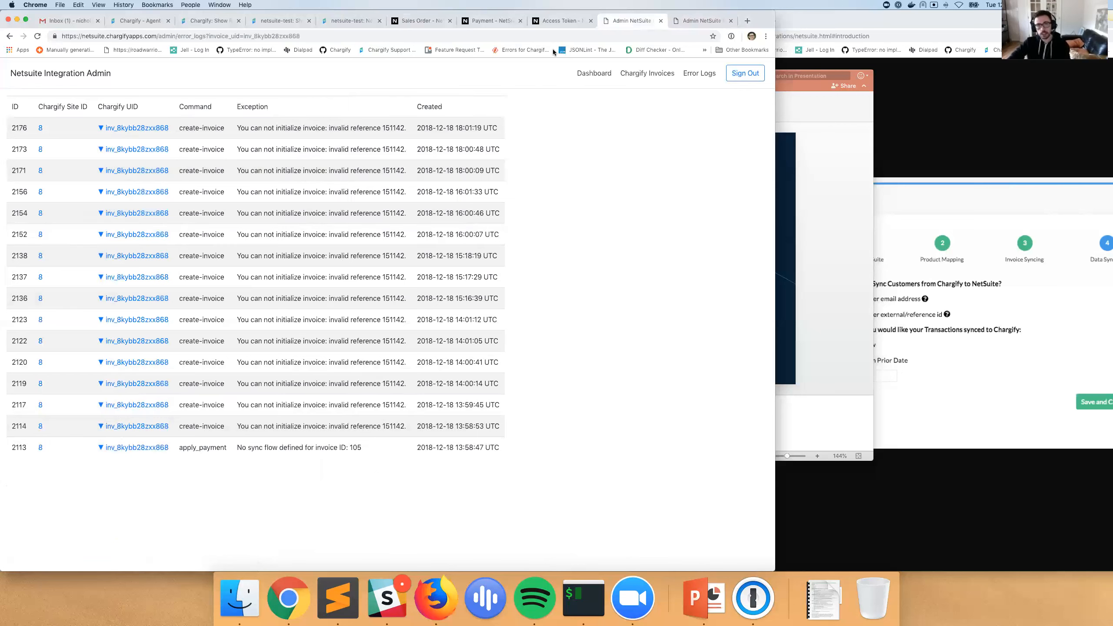
Step: Copy failed invoice 105's Chargify UID from the invoices list and try loading it through the invoice URL on the Chargify netsuite-test site
left_click(637, 73)
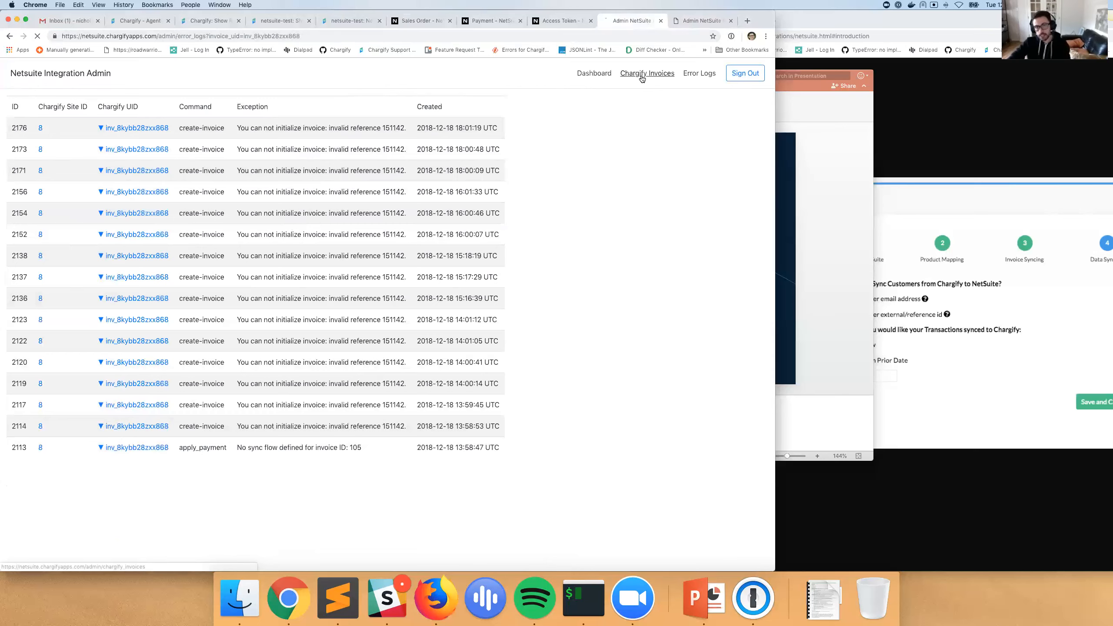
left_click_drag(175, 149, 242, 149)
key("super+c")
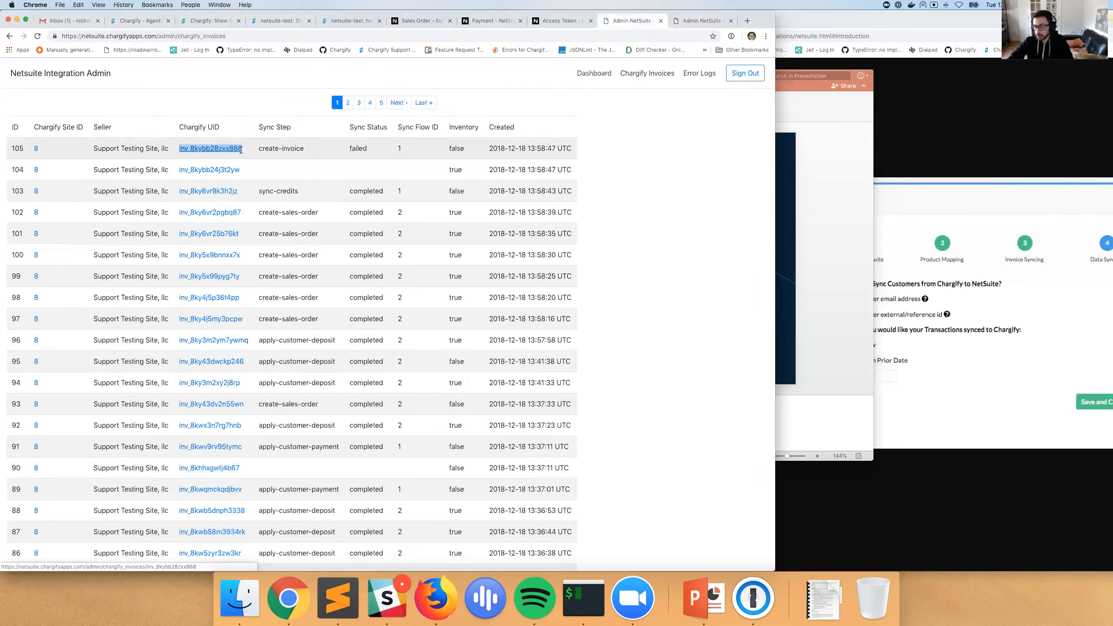
left_click(266, 22)
left_click(263, 36)
left_click_drag(268, 36, 183, 37)
key("super+v")
key("Return")
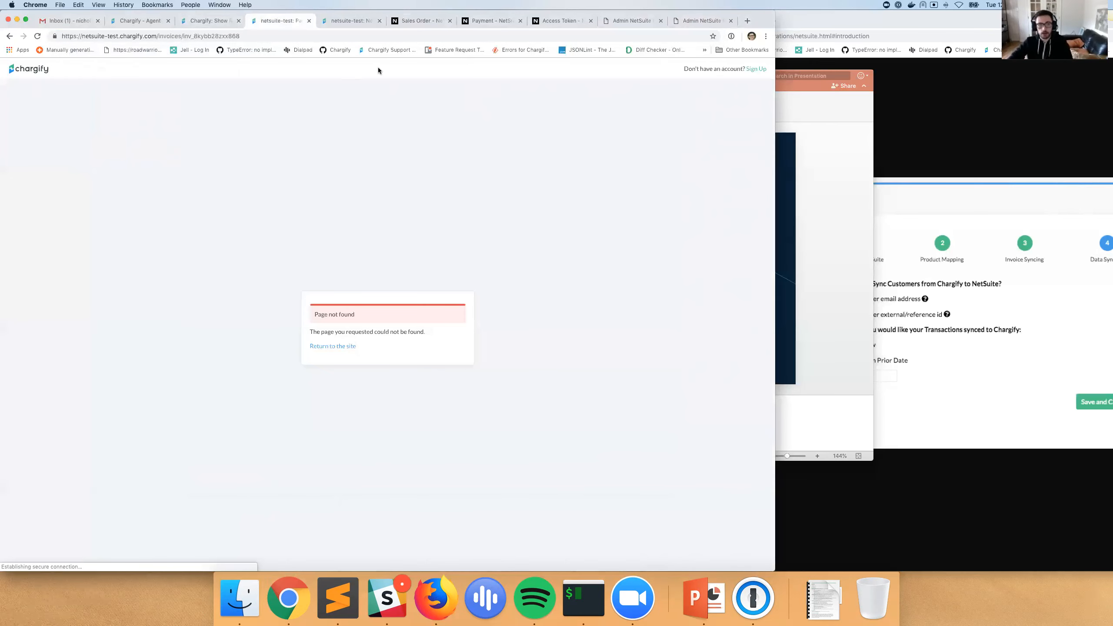
Step: Return to the Netsuite Integration Admin, open failed invoice 105 and search its page for "number" to find the invoice number
left_click(622, 20)
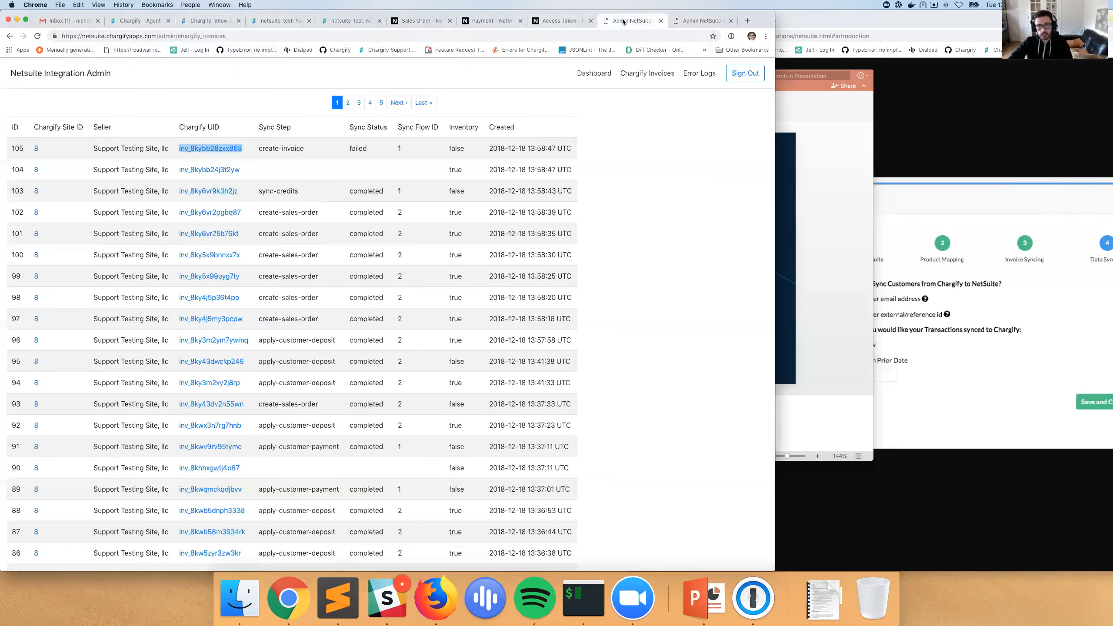
left_click(85, 159)
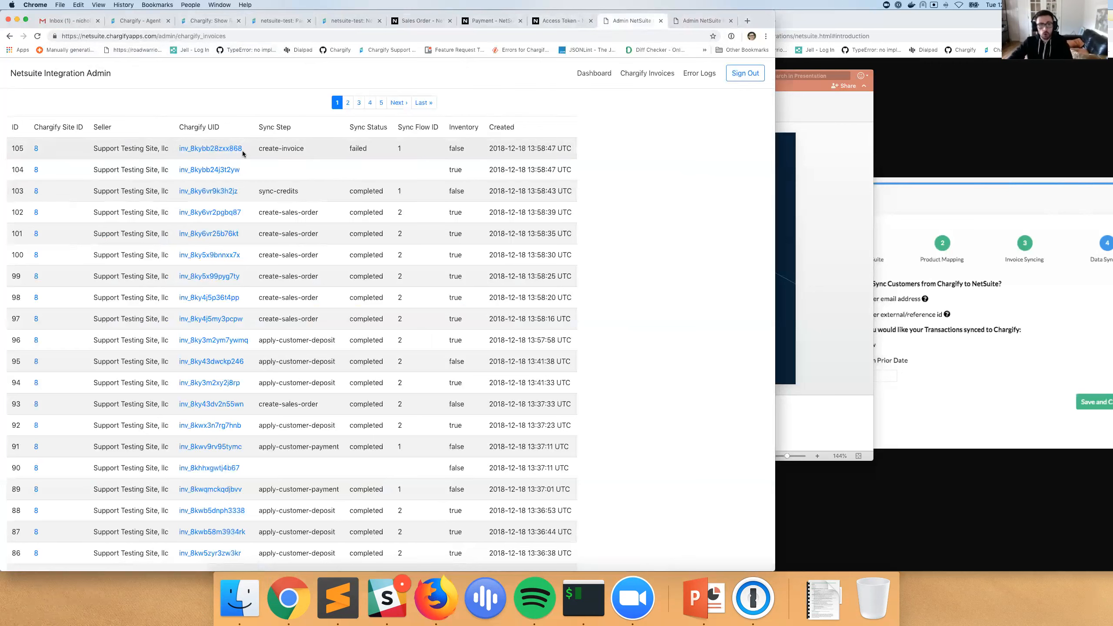
left_click(226, 149)
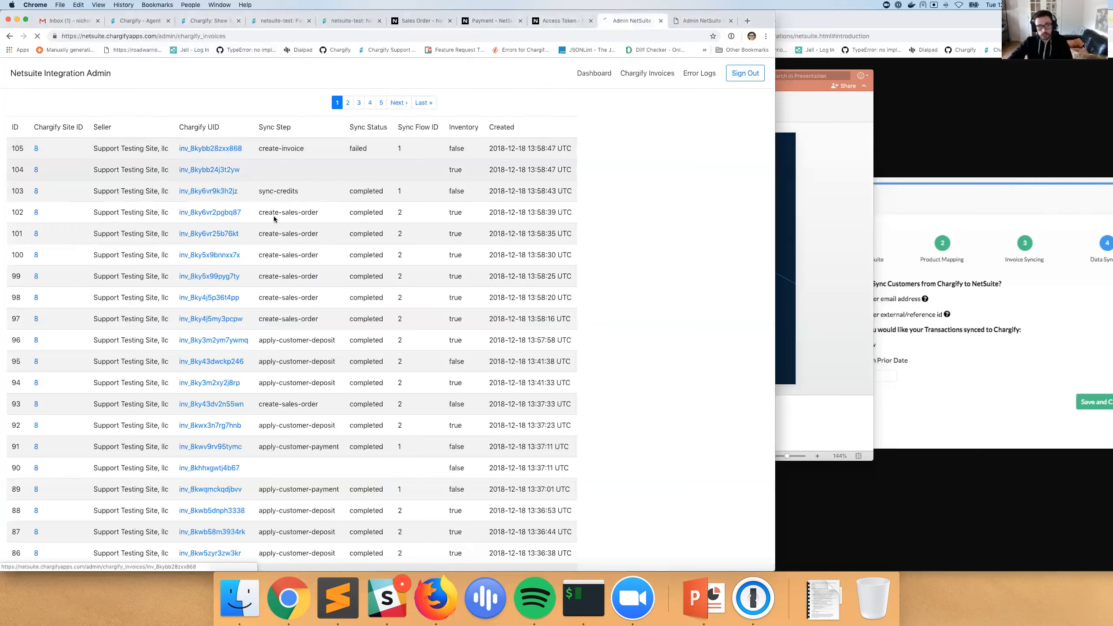
key("super+f")
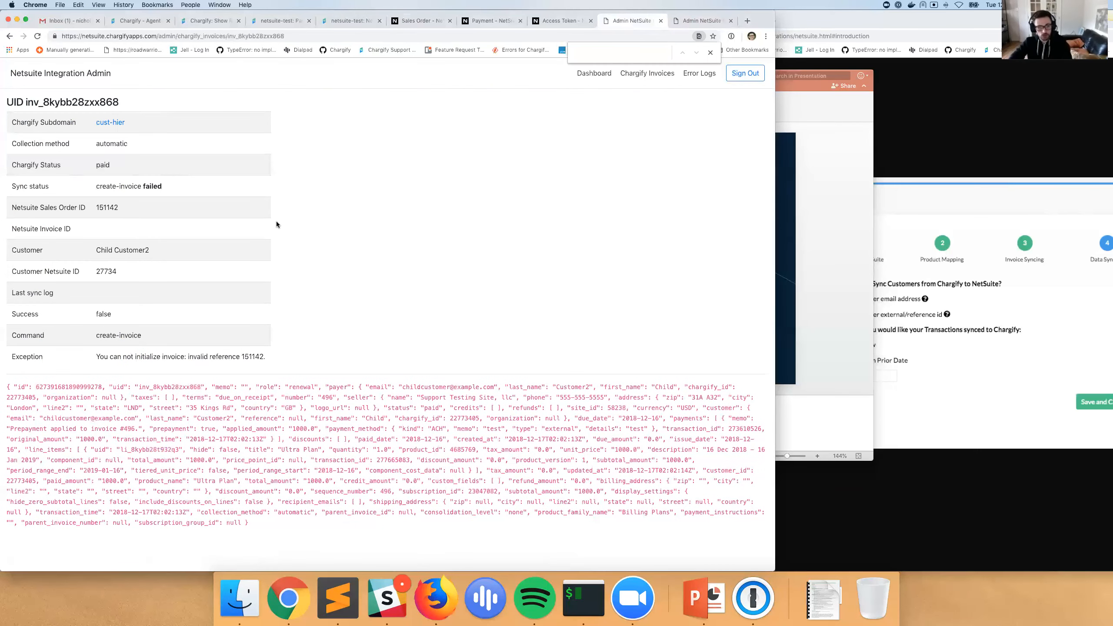
type("number")
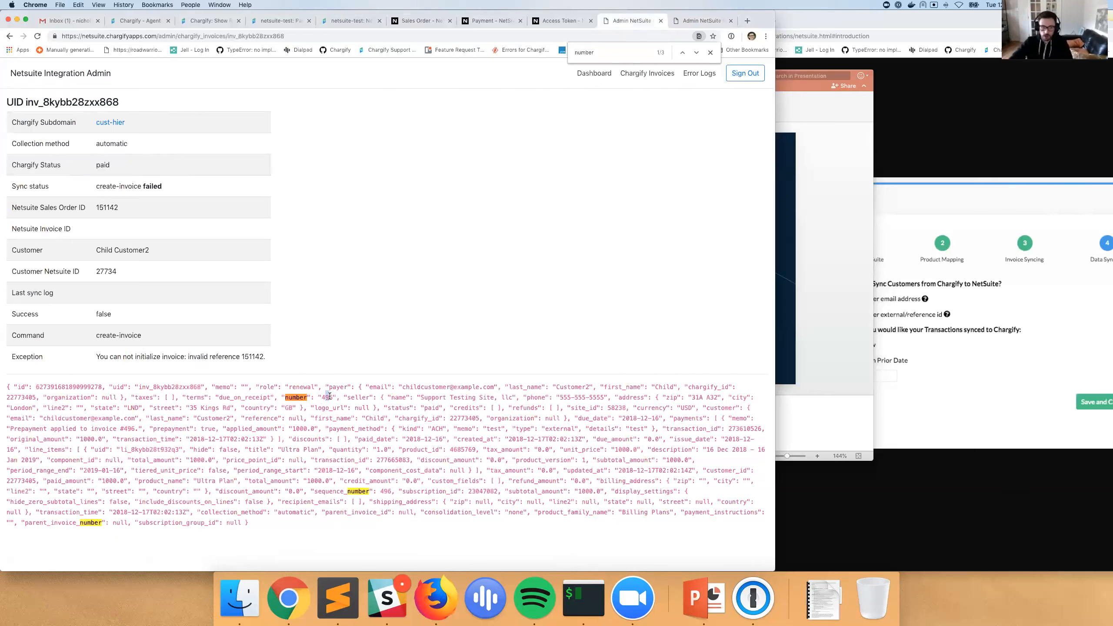
left_click(394, 229)
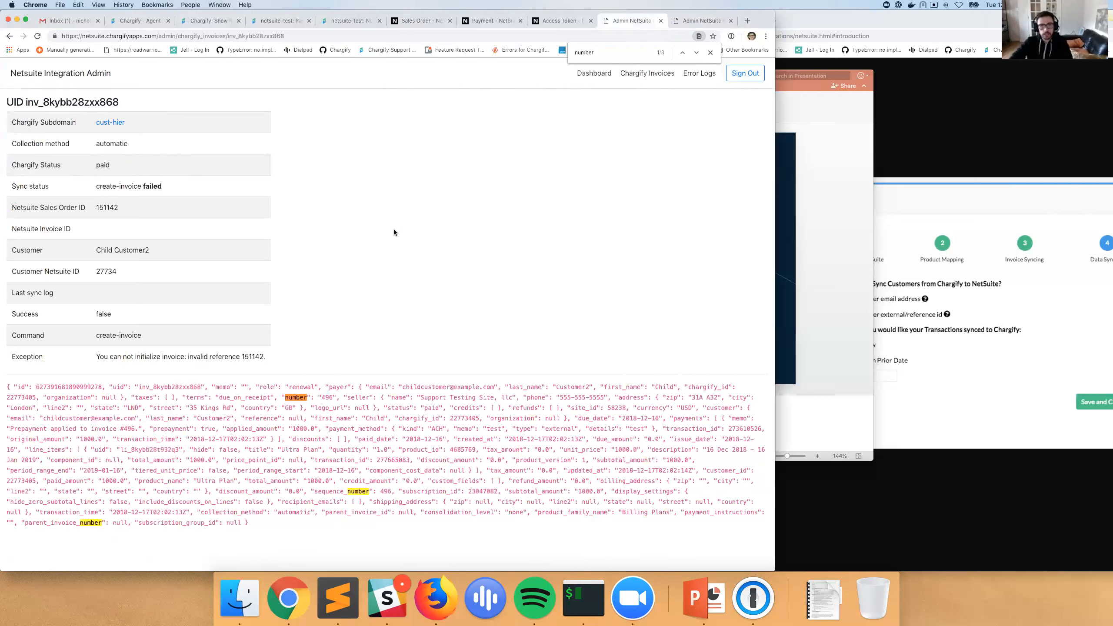